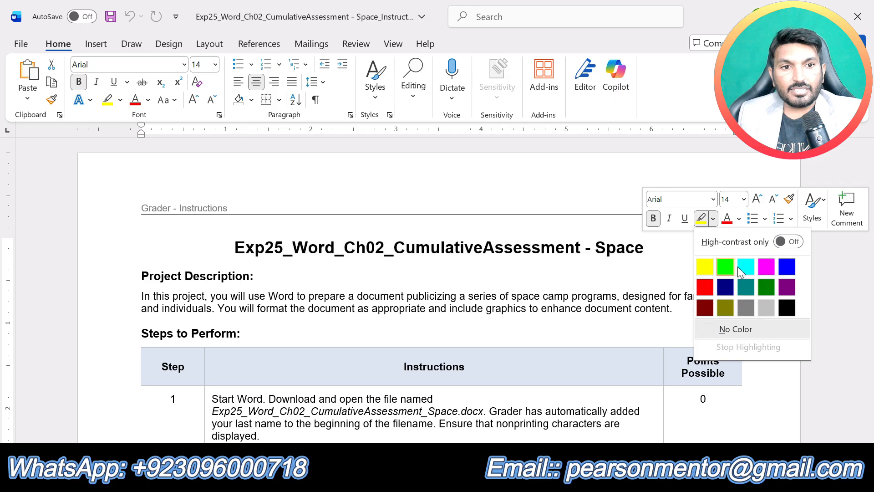
# Step: Highlight the document title and the "Project Description:" heading in turquoise
pyautogui.click(747, 268)
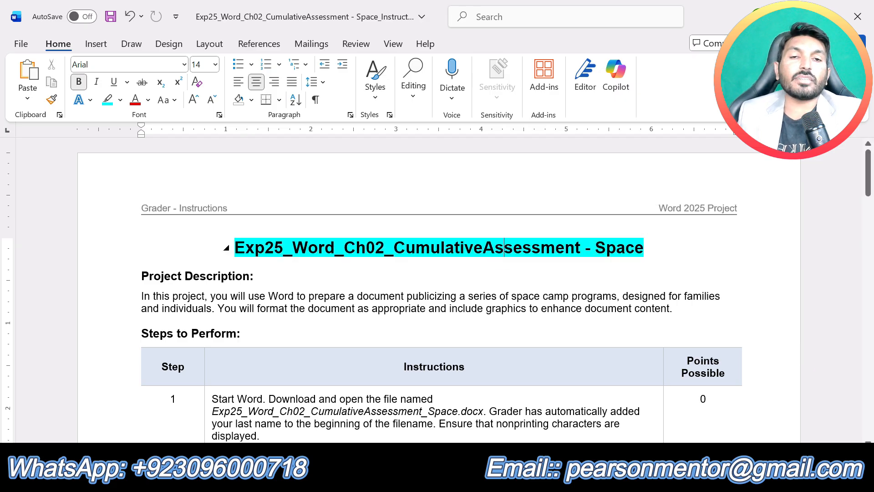
pyautogui.scroll(-2, 437, 291)
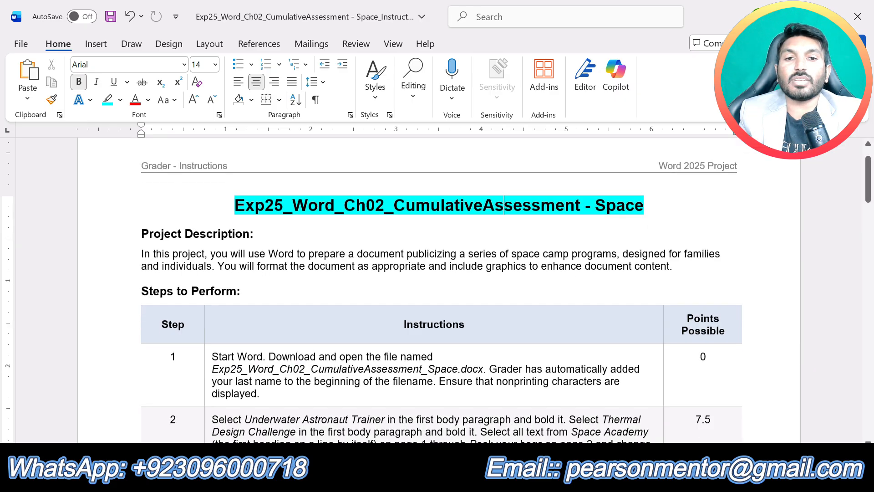
pyautogui.scroll(-2, 437, 290)
pyautogui.scroll(1, 437, 290)
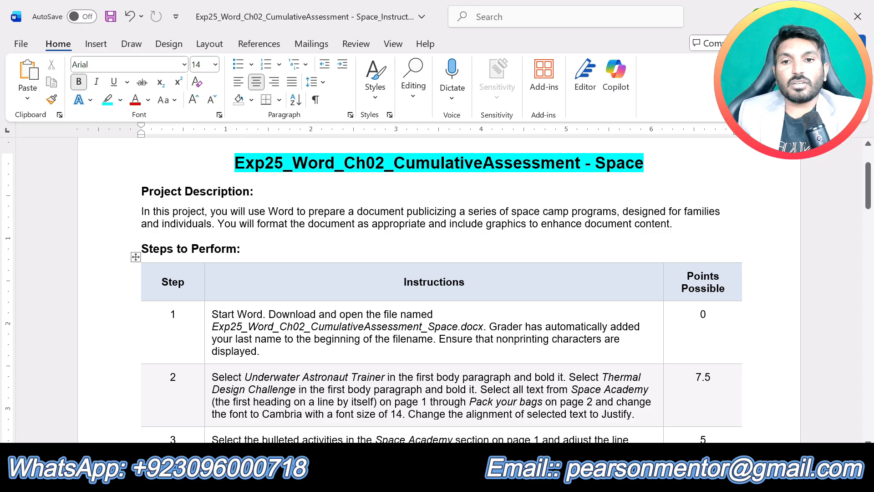
pyautogui.moveTo(273, 191); pyautogui.dragTo(140, 192)
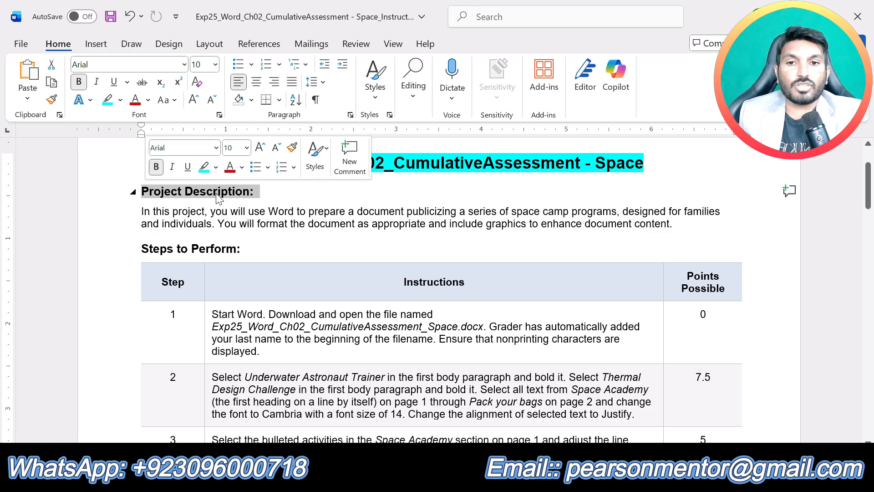
pyautogui.click(204, 168)
# Step: Highlight the "Steps to Perform:" heading in turquoise, leaving the project description paragraph unhighlighted
pyautogui.moveTo(675, 224); pyautogui.dragTo(133, 212)
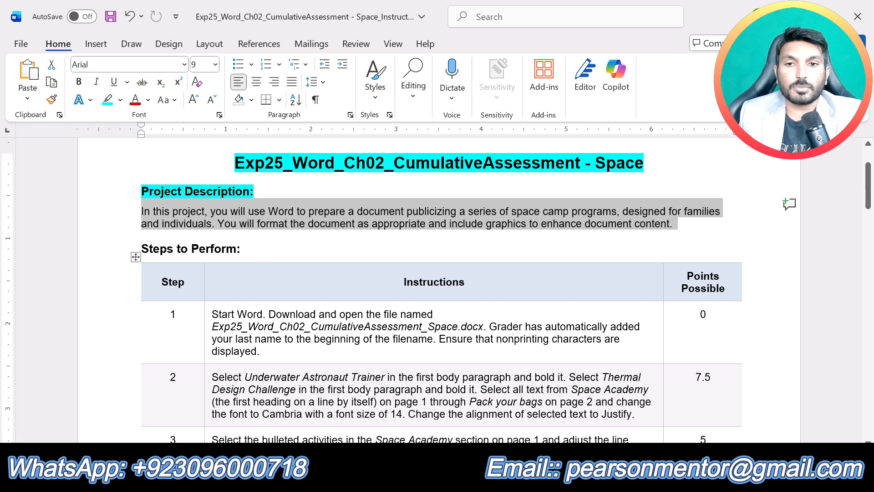
pyautogui.click(249, 249)
pyautogui.moveTo(249, 249); pyautogui.dragTo(140, 250)
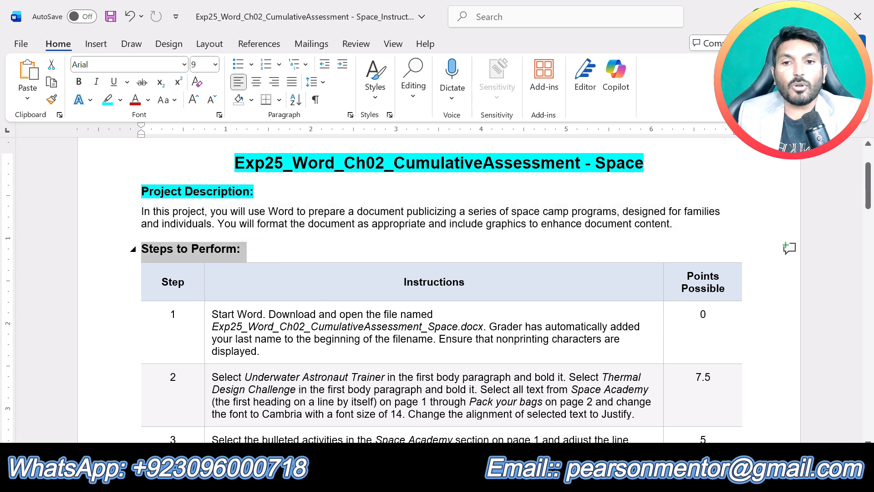
pyautogui.click(204, 222)
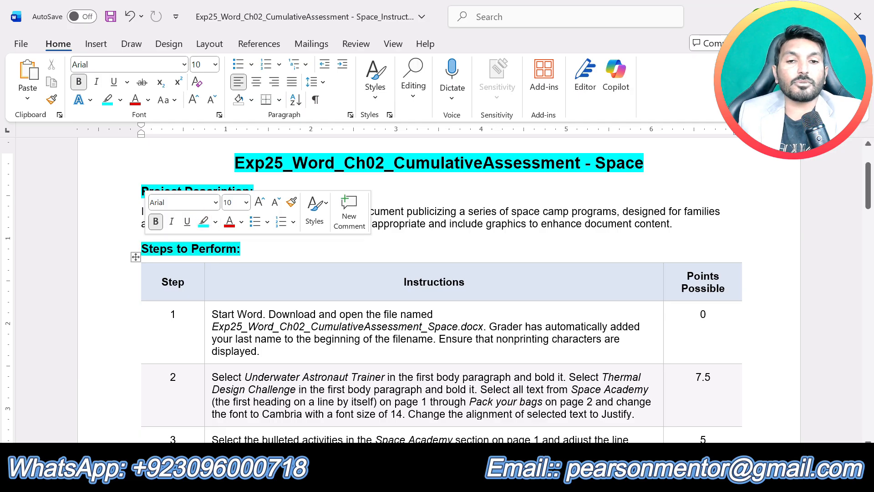
pyautogui.click(391, 357)
# Step: Review the instructions table from step 1 through step 18 and return to its beginning
pyautogui.scroll(-15, 393, 359)
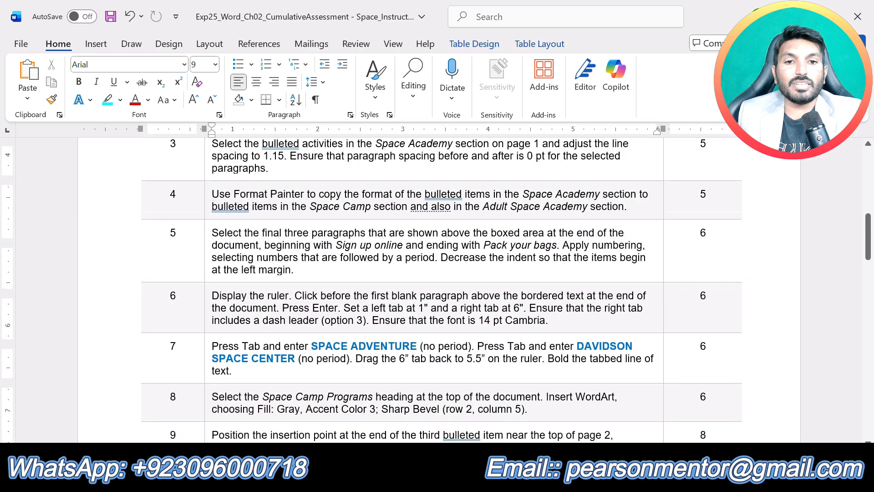
pyautogui.scroll(-15, 395, 363)
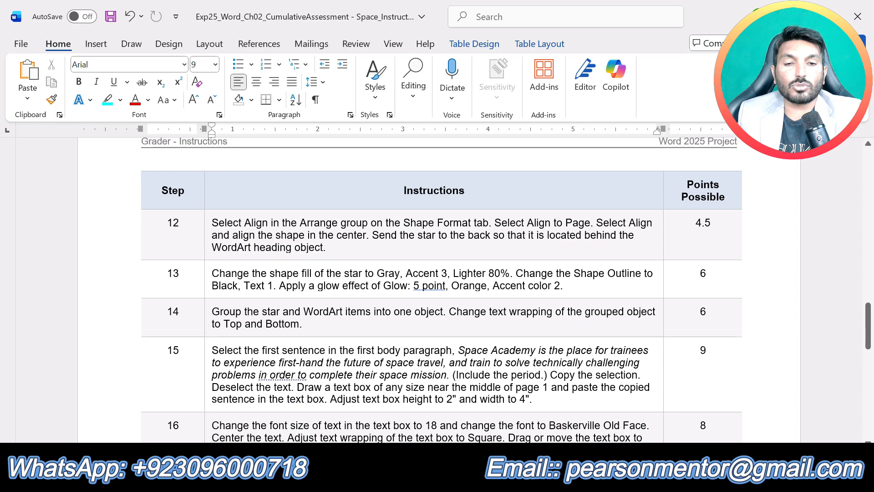
pyautogui.scroll(-1, 441, 223)
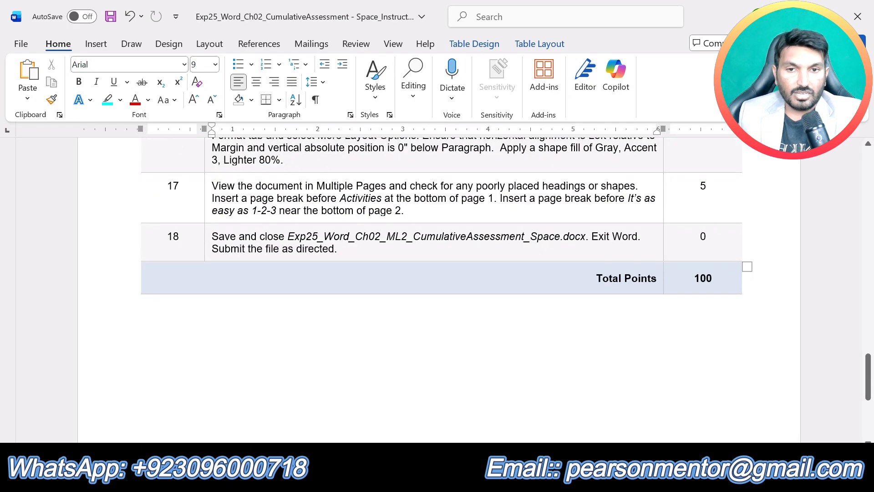
pyautogui.scroll(20, 391, 361)
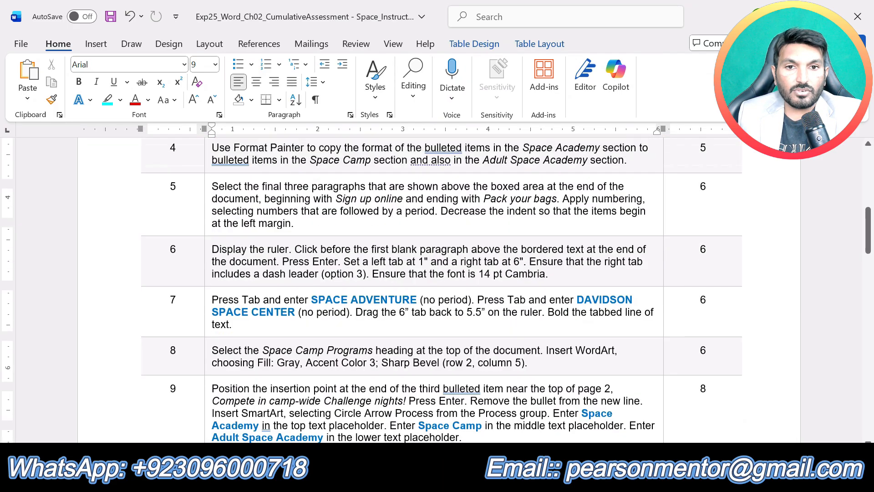
pyautogui.scroll(8, 437, 290)
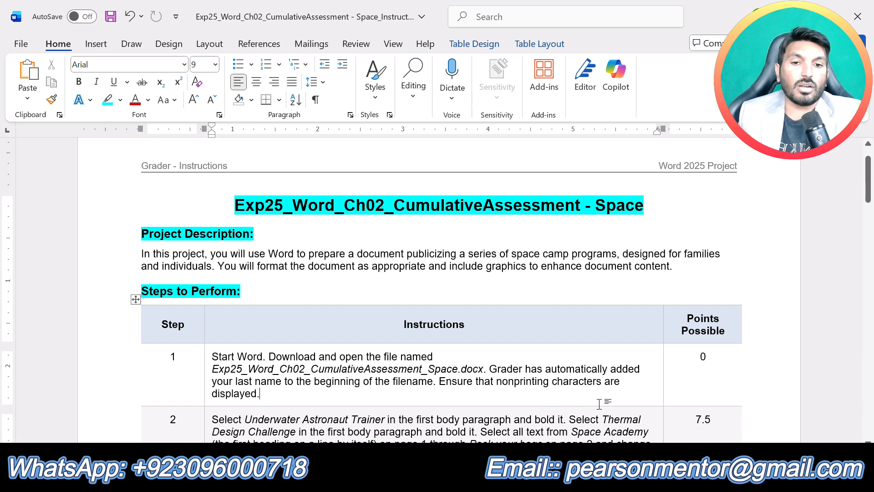
# Step: Highlight the step 1 instruction text in yellow
pyautogui.moveTo(261, 394); pyautogui.dragTo(212, 356)
pyautogui.click(292, 333)
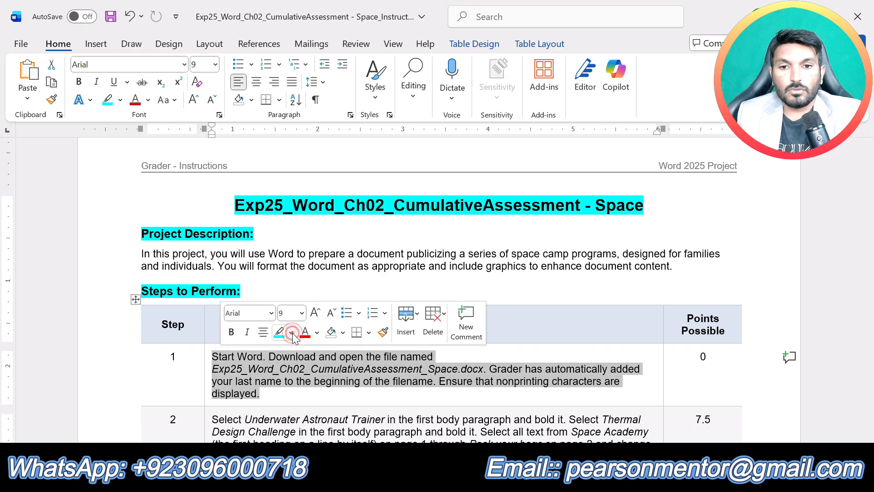
pyautogui.click(283, 229)
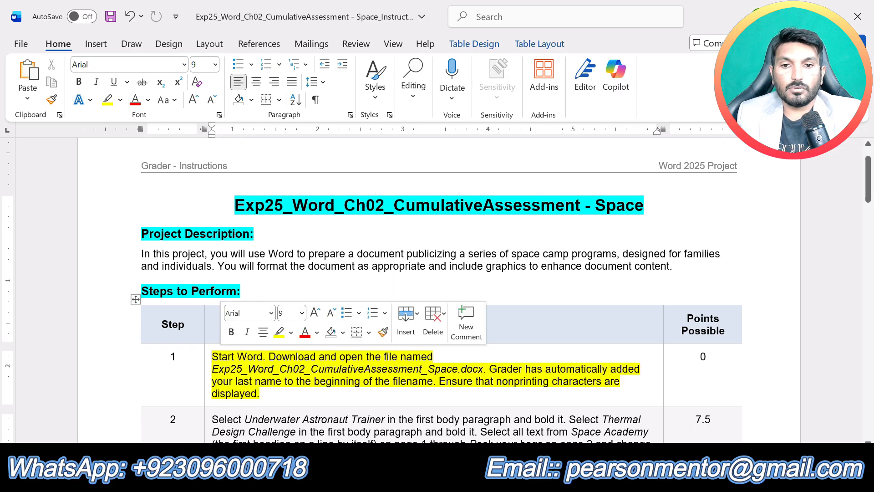
pyautogui.click(346, 391)
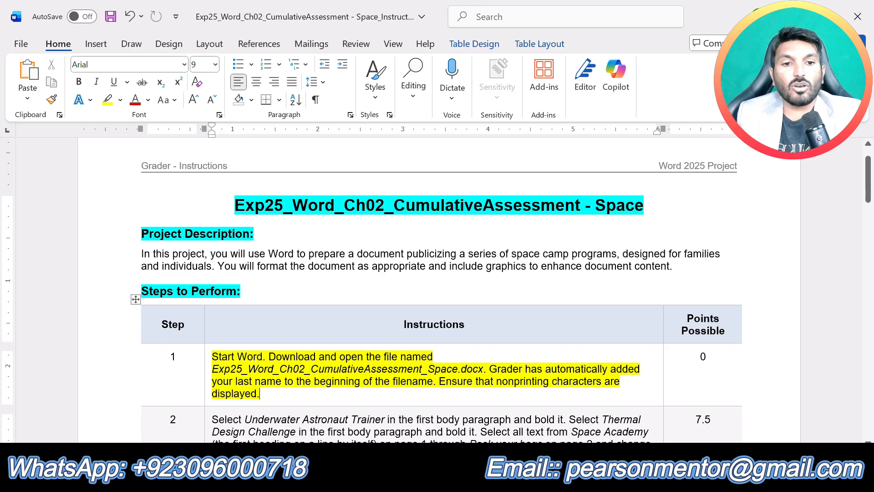
# Step: Switch to the Space Camp Programs document and look through its headings, activity lists and closing paragraphs
pyautogui.hotkey('alt', 'Tab')
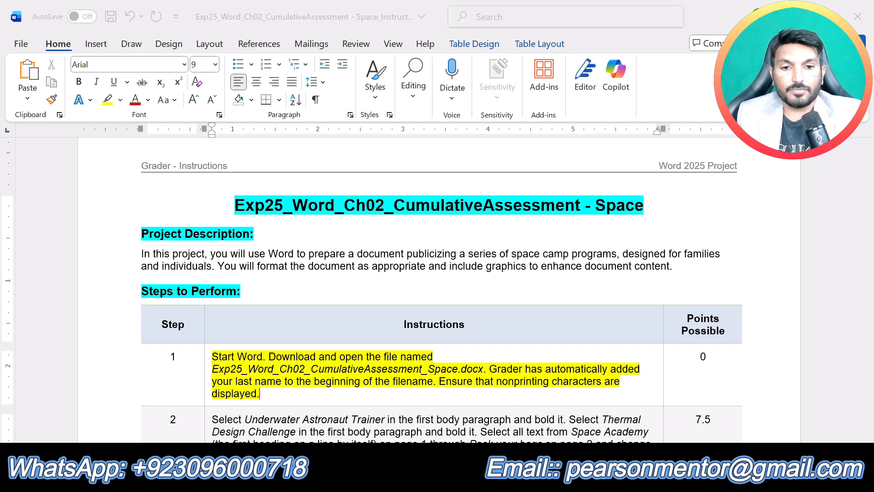
pyautogui.click(544, 401)
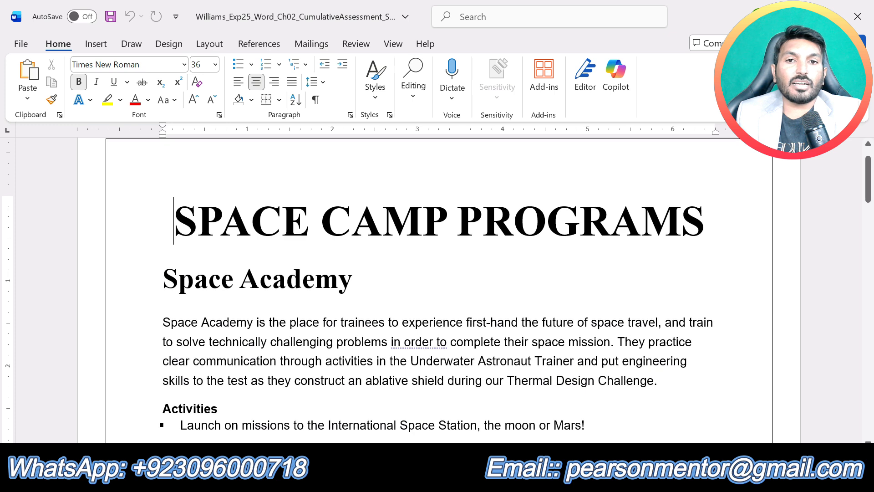
pyautogui.scroll(-4, 440, 289)
pyautogui.scroll(5, 439, 289)
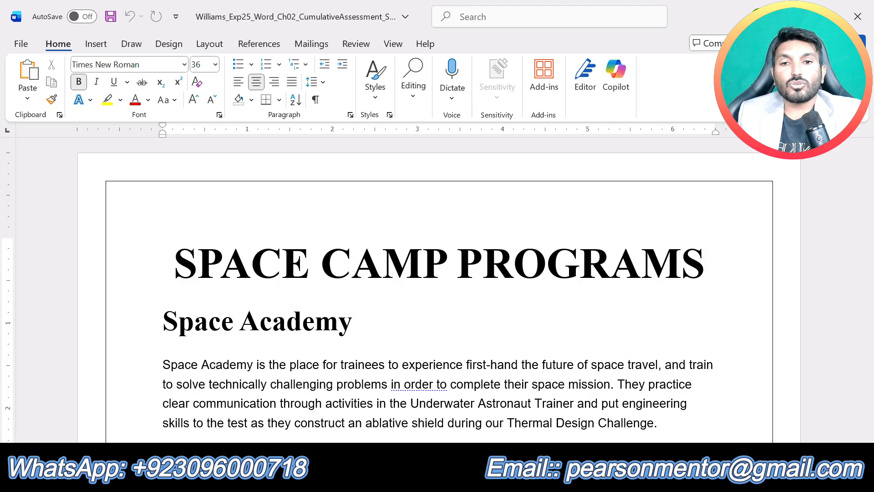
pyautogui.scroll(-10, 439, 290)
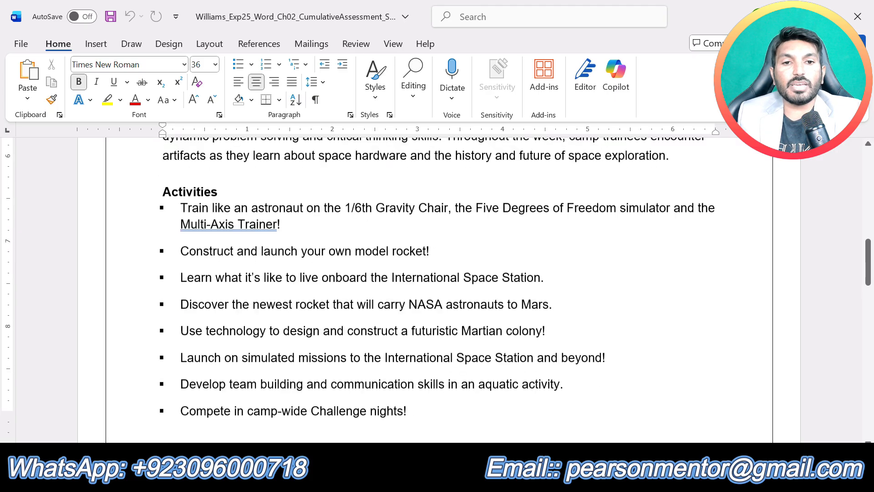
pyautogui.scroll(-10, 440, 289)
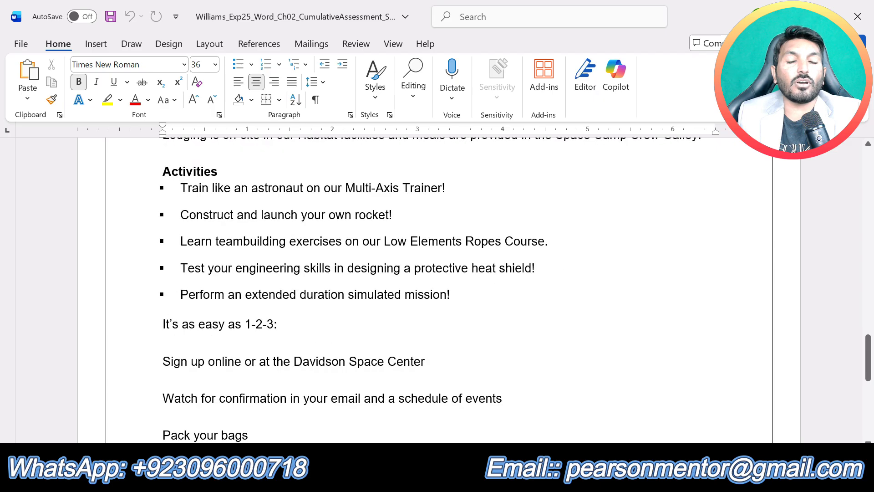
pyautogui.scroll(20, 439, 290)
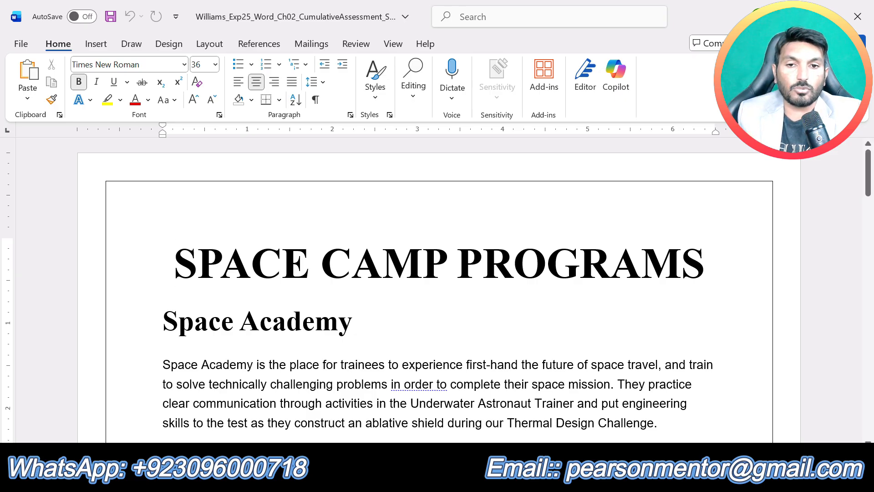
pyautogui.scroll(-1, 436, 289)
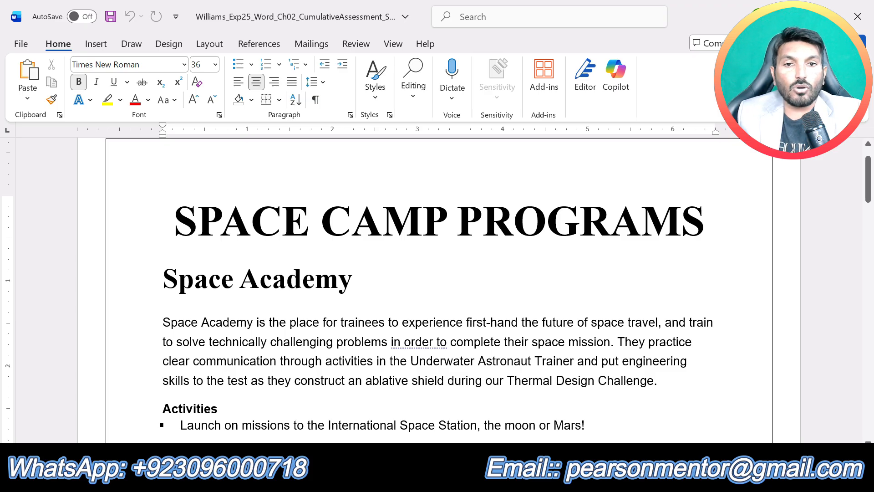
# Step: Return to the instructions document and undo the yellow highlight on the step 1 text
pyautogui.click(486, 476)
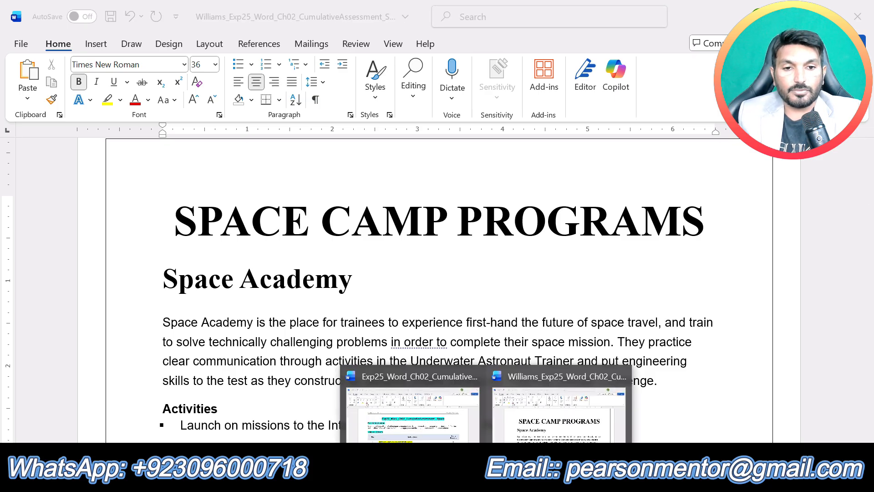
pyautogui.click(433, 417)
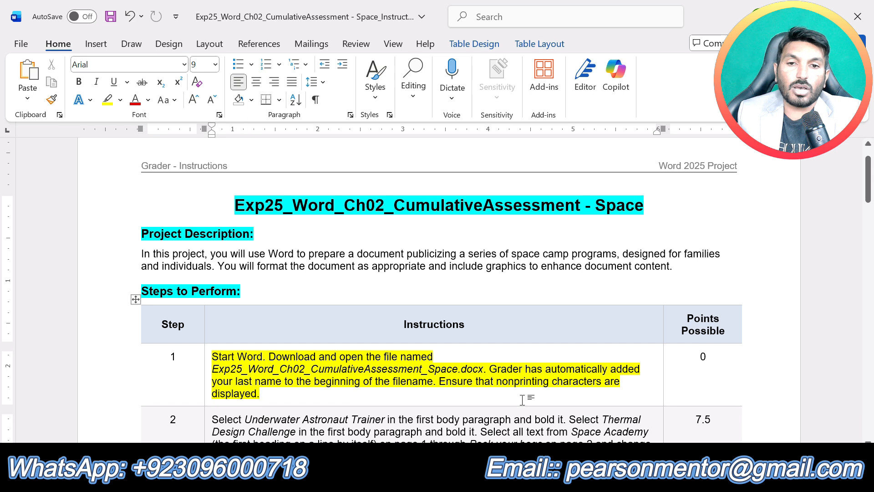
pyautogui.hotkey('ctrl', 'z')
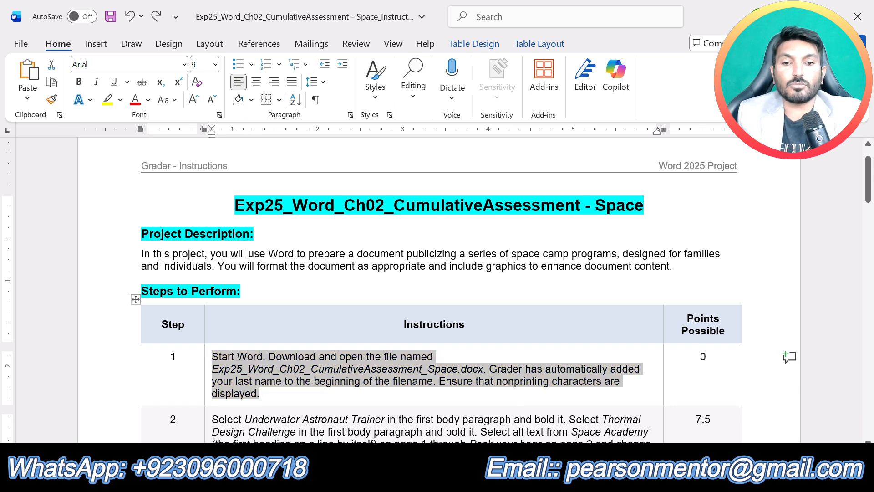
# Step: Highlight the step 2 instruction text in yellow and read its formatting requirements
pyautogui.scroll(-2, 460, 391)
pyautogui.scroll(1, 460, 391)
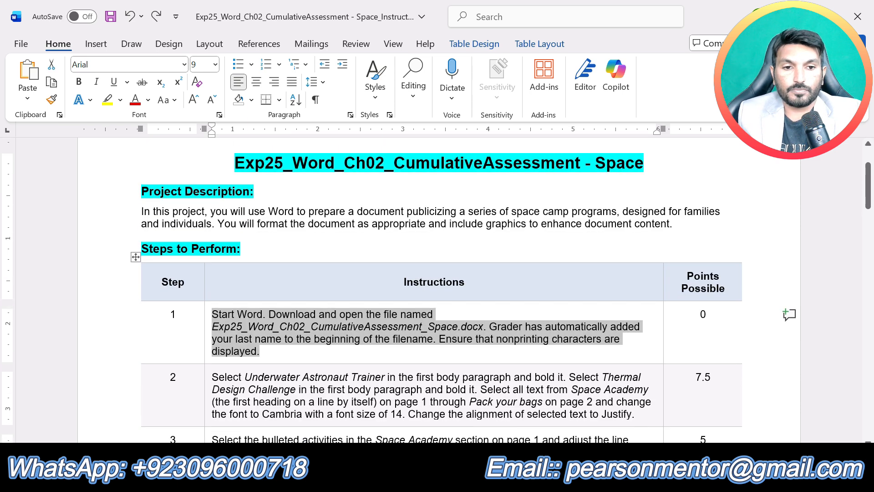
pyautogui.moveTo(646, 414); pyautogui.dragTo(211, 377)
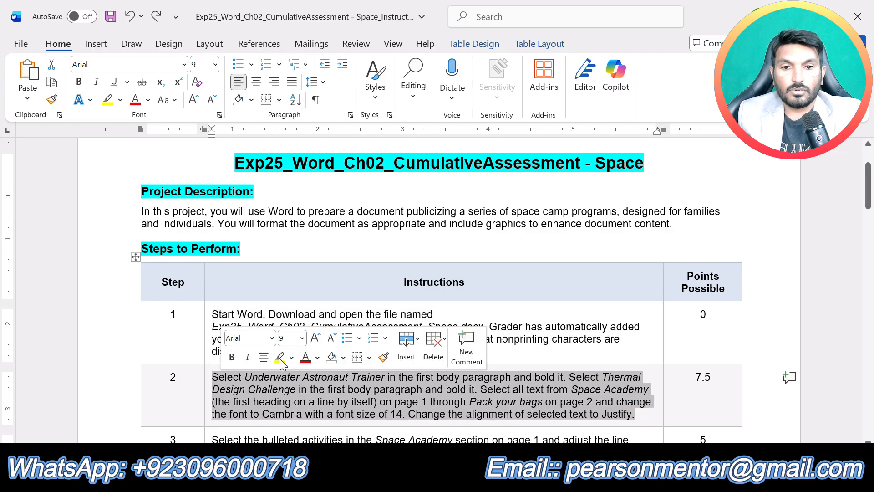
pyautogui.click(280, 359)
pyautogui.click(339, 414)
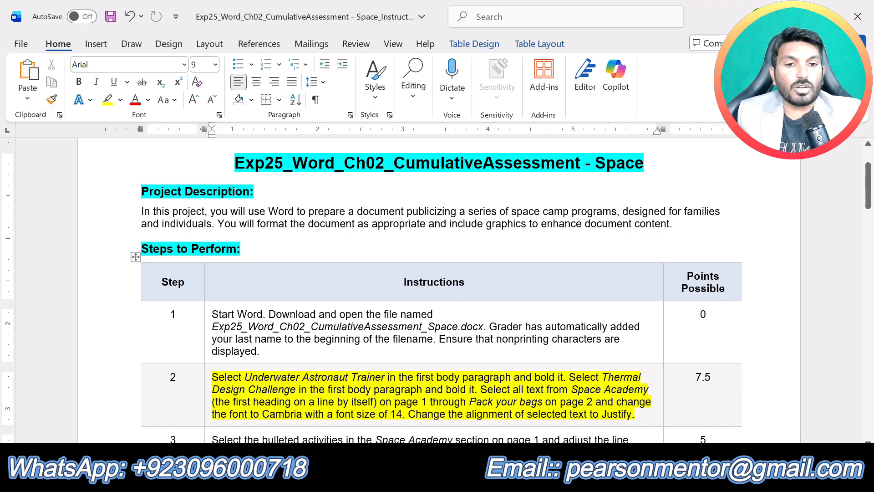
pyautogui.moveTo(563, 377); pyautogui.dragTo(212, 377)
pyautogui.click(540, 401)
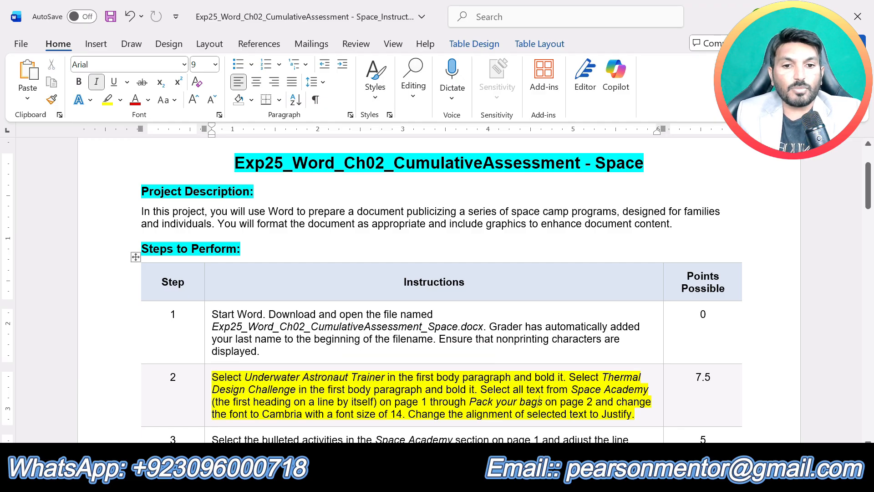
# Step: In the Space Camp Programs document, bold "Underwater Astronaut Trainer" in the first body paragraph
pyautogui.click(486, 476)
pyautogui.click(543, 416)
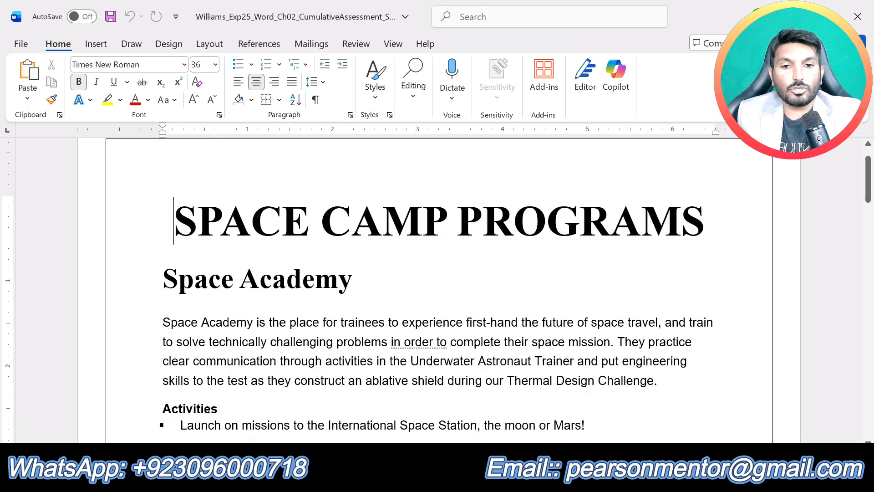
pyautogui.moveTo(412, 360); pyautogui.dragTo(574, 361)
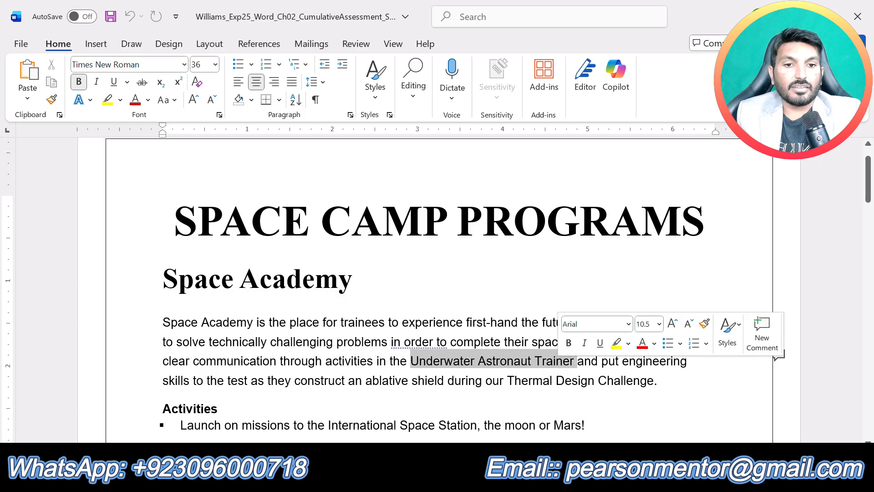
pyautogui.click(504, 381)
pyautogui.moveTo(411, 361); pyautogui.dragTo(576, 361)
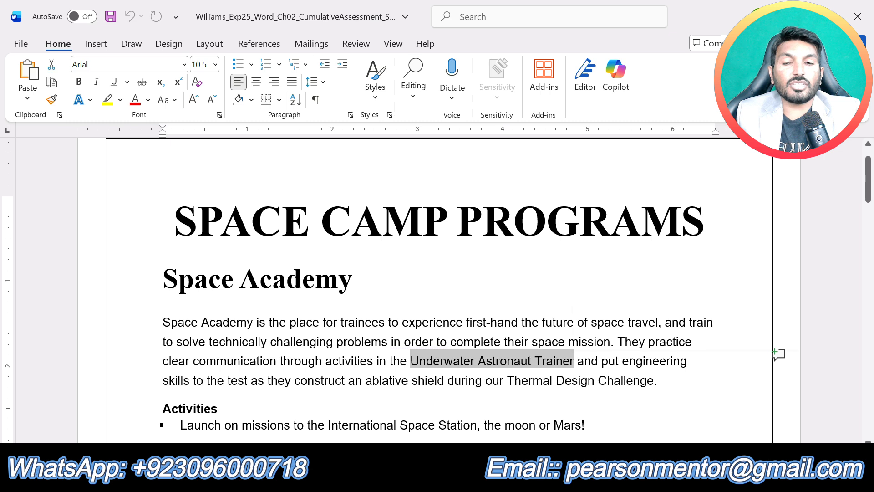
pyautogui.click(59, 44)
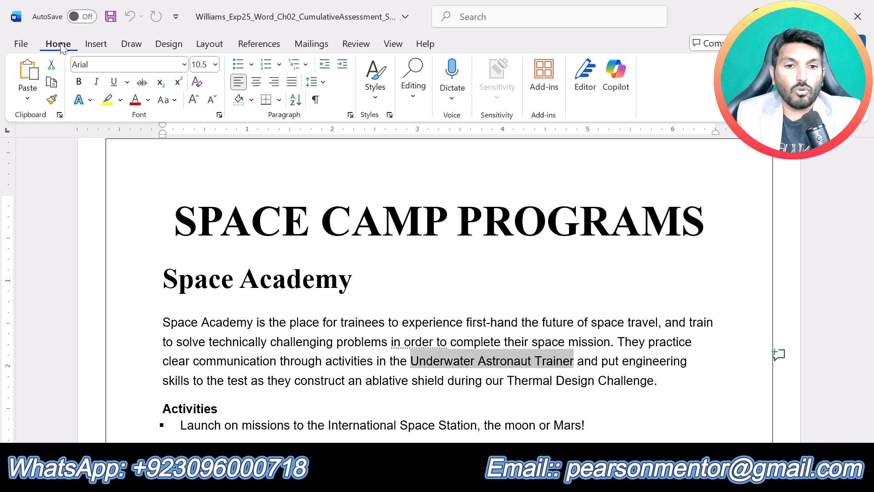
pyautogui.click(78, 82)
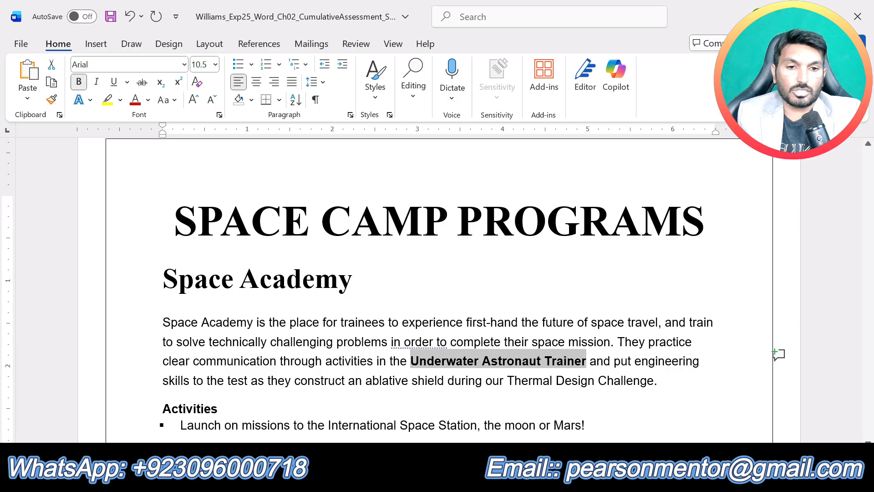
# Step: Bold "Thermal Design Challenge" in the first body paragraph
pyautogui.click(493, 381)
pyautogui.moveTo(506, 380); pyautogui.dragTo(654, 380)
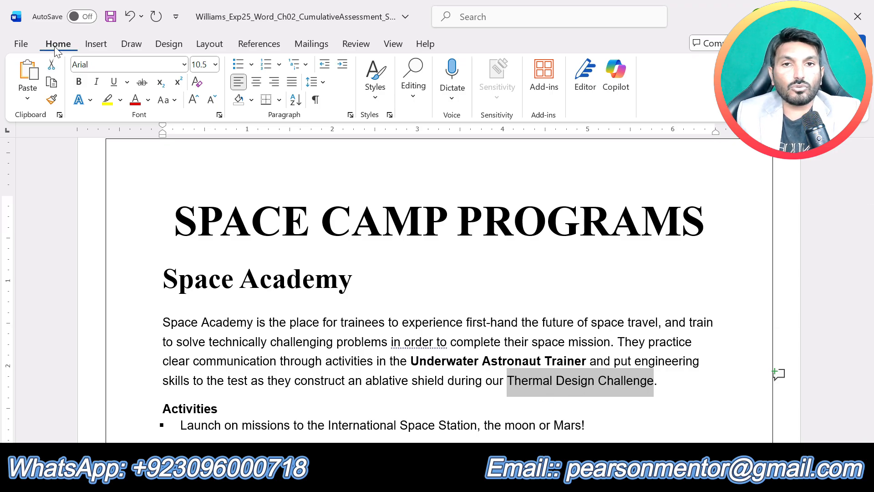
pyautogui.click(78, 82)
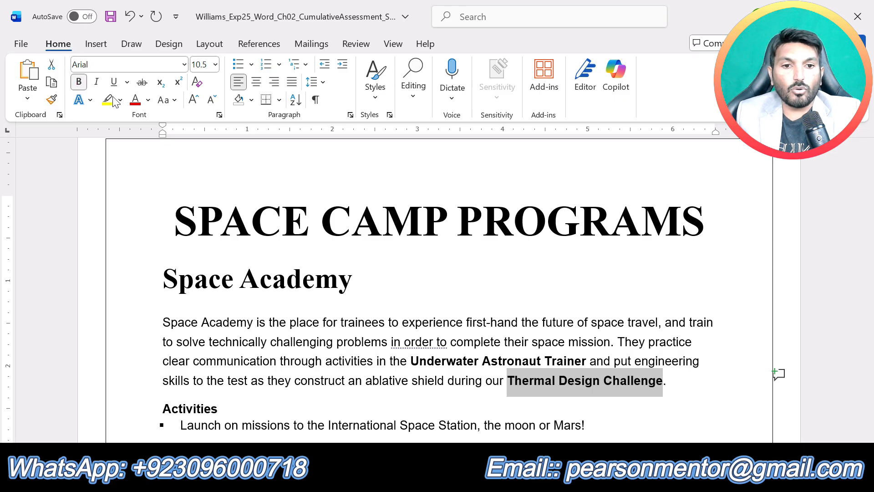
pyautogui.click(411, 360)
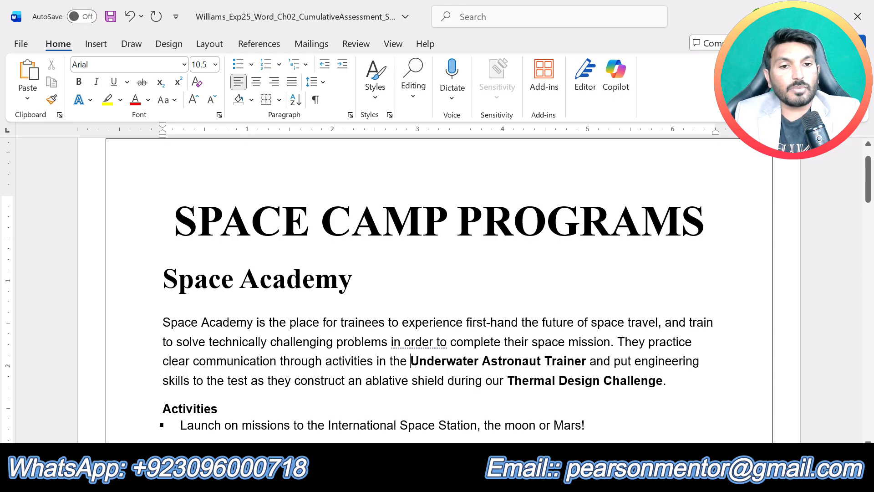
# Step: Reread step 2 in the instructions document and change the Space Camp Programs text from the Space Academy heading through "Pack your bags" to Cambria
pyautogui.moveTo(487, 480)
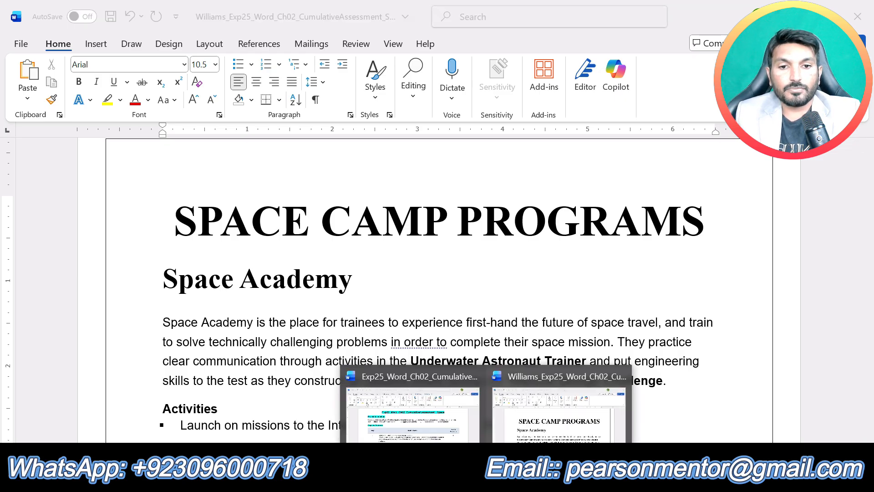
pyautogui.click(477, 387)
pyautogui.scroll(-1, 477, 387)
pyautogui.scroll(1, 477, 387)
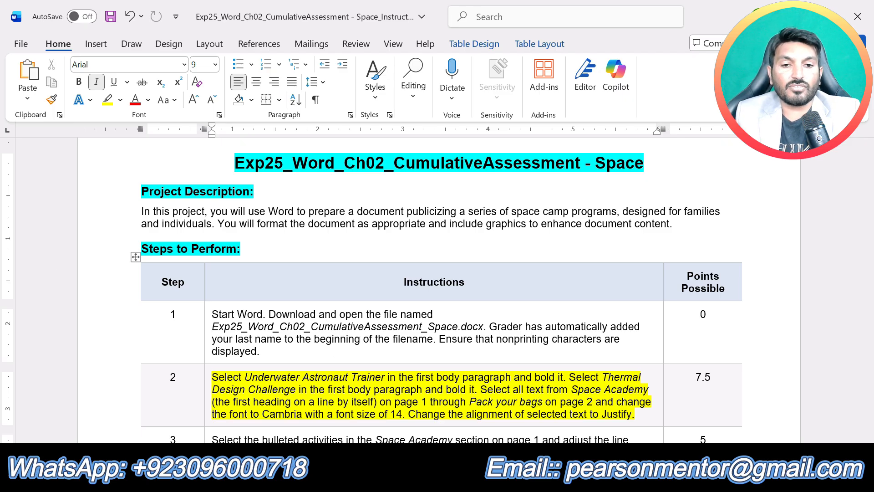
pyautogui.click(488, 476)
pyautogui.click(551, 428)
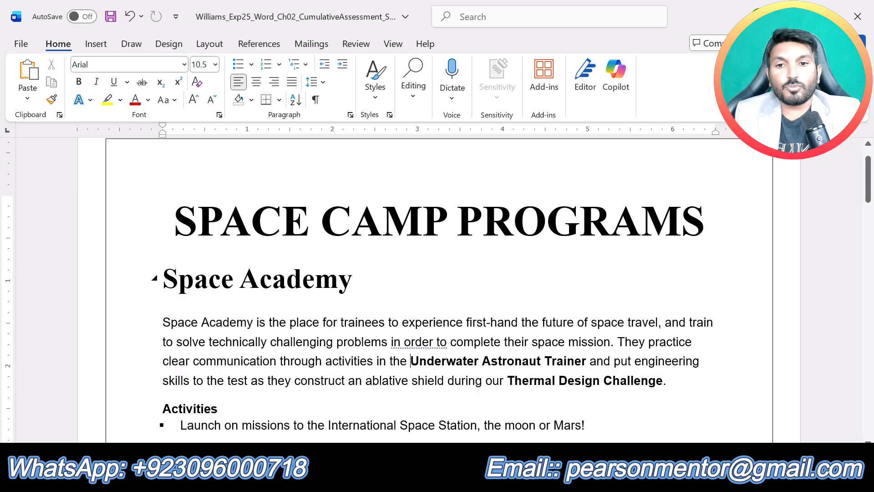
pyautogui.moveTo(163, 279)
pyautogui.mouseDown()
pyautogui.moveTo(255, 322)
pyautogui.moveTo(270, 342)
pyautogui.moveTo(254, 296)
pyautogui.moveTo(265, 312)
pyautogui.moveTo(253, 425)
pyautogui.moveTo(277, 403)
pyautogui.moveTo(273, 440)
pyautogui.moveTo(248, 227)
pyautogui.moveTo(256, 227)
pyautogui.moveTo(248, 227)
pyautogui.mouseUp()
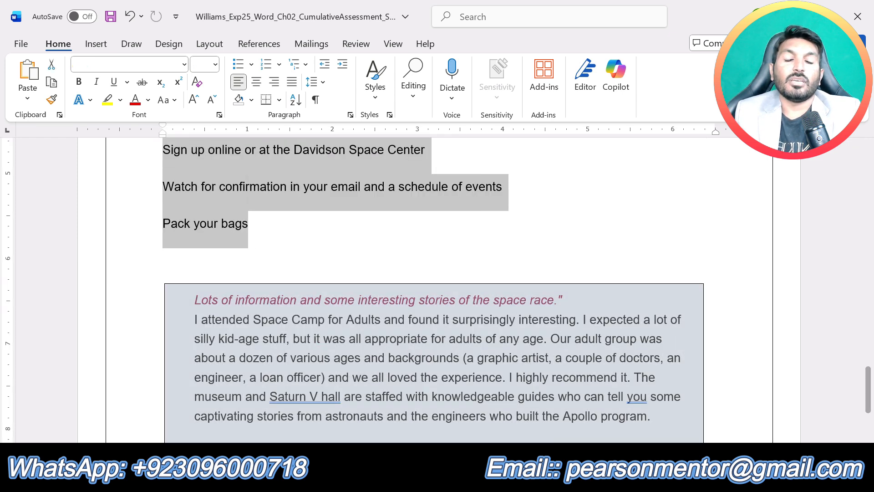
pyautogui.scroll(20, 344, 360)
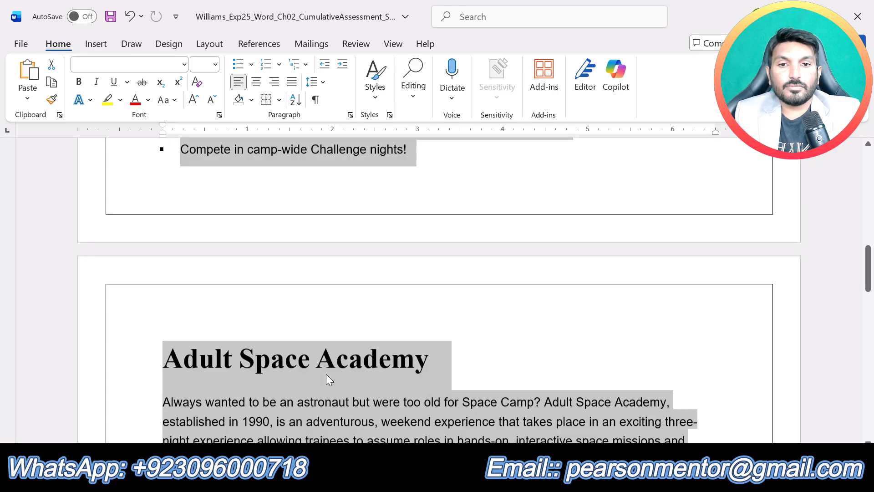
pyautogui.scroll(10, 326, 375)
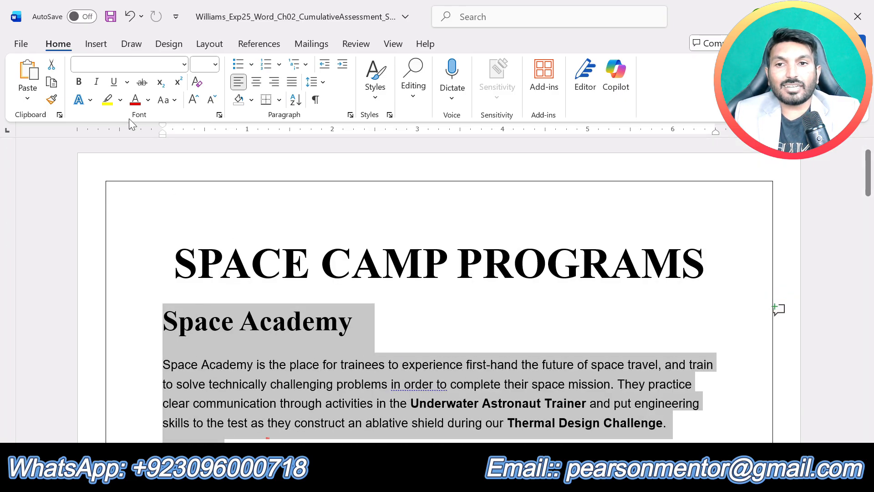
pyautogui.click(184, 64)
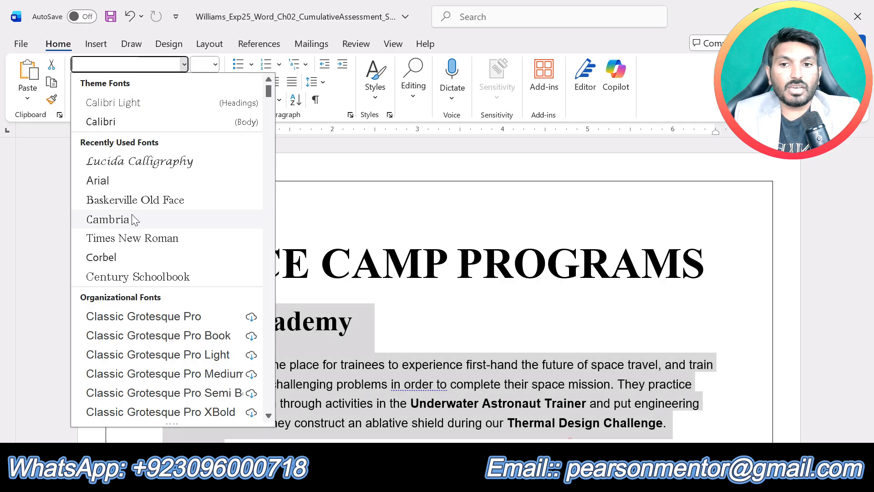
pyautogui.click(130, 220)
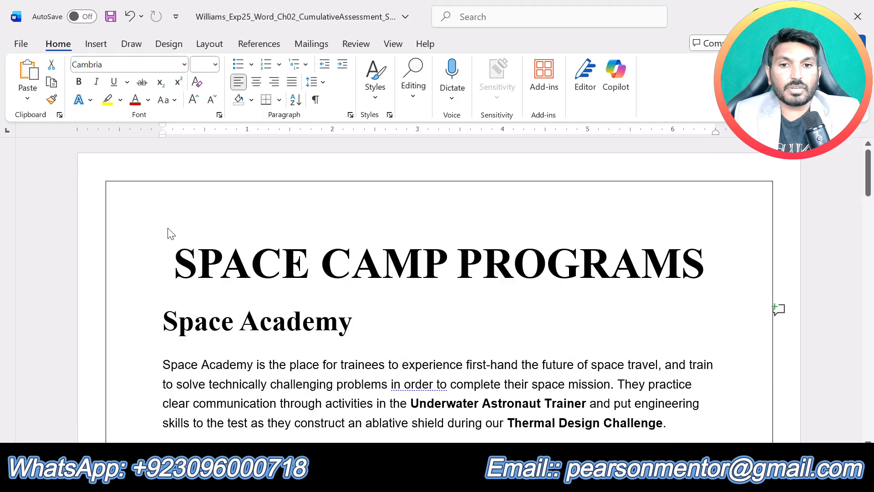
pyautogui.scroll(-1, 450, 363)
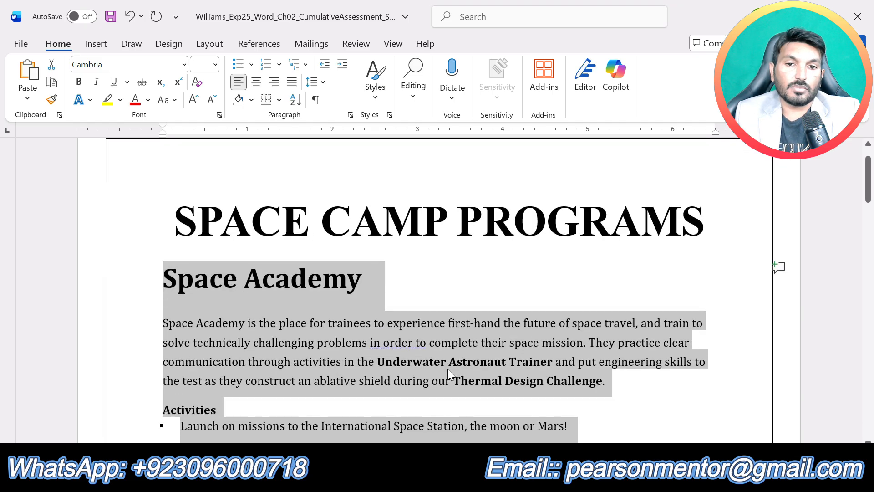
# Step: Recheck step 2 in the instructions document and give the selected Space Camp Programs text a font size of 14 with Justify alignment
pyautogui.moveTo(486, 482)
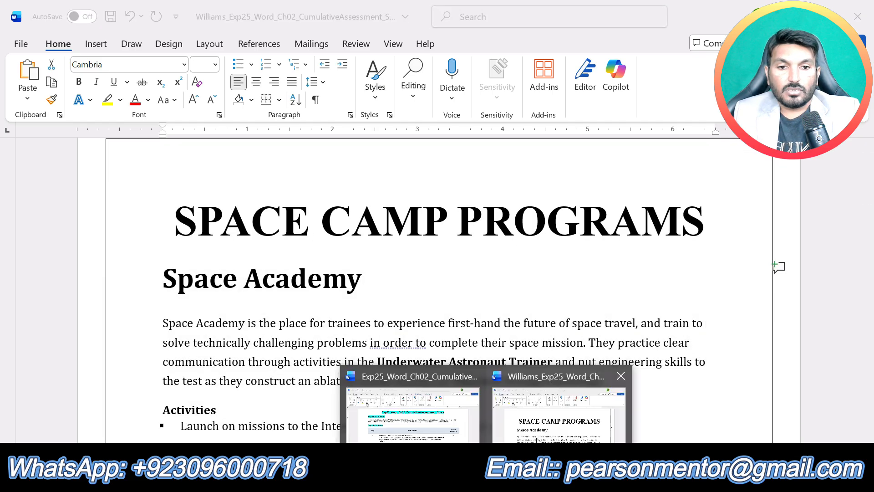
pyautogui.click(425, 427)
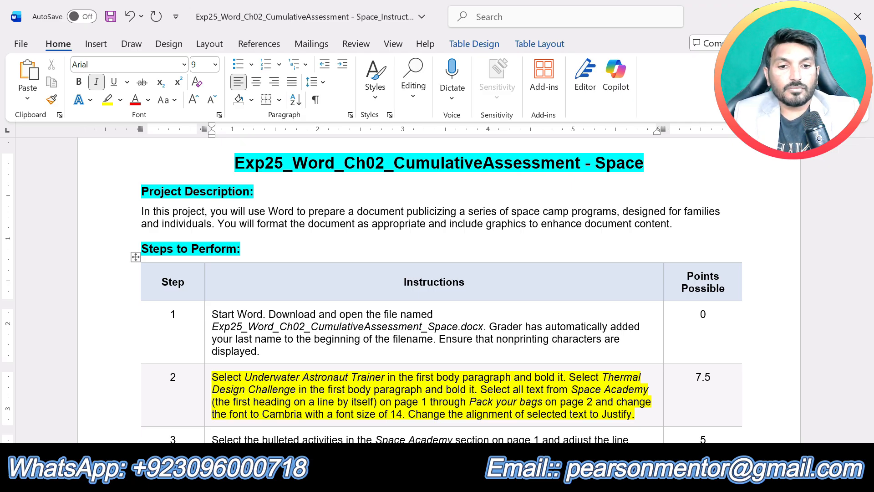
pyautogui.moveTo(486, 482)
pyautogui.click(560, 409)
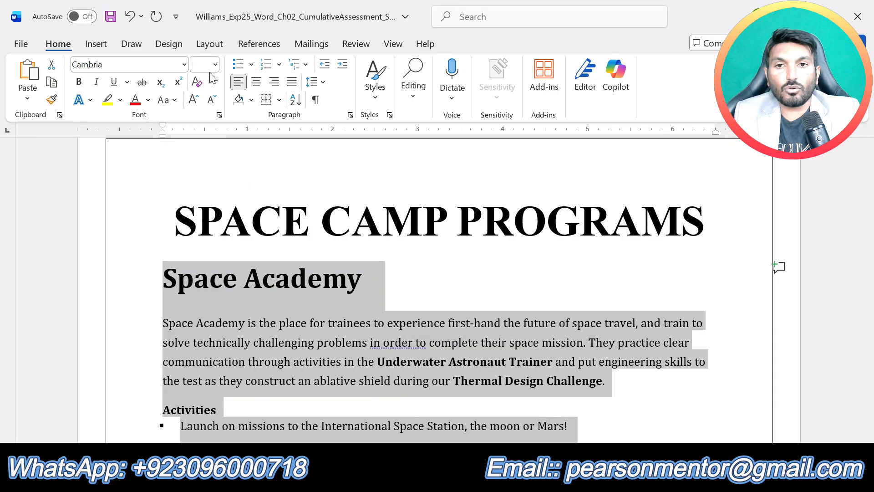
pyautogui.click(212, 65)
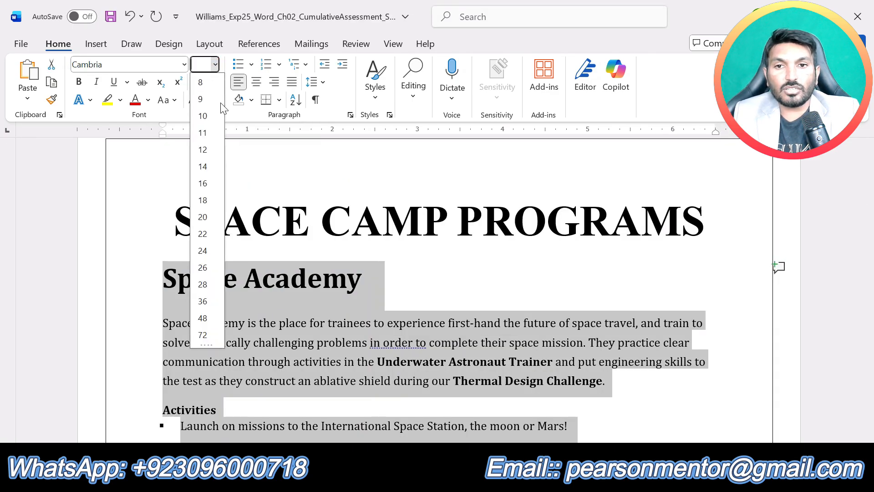
pyautogui.click(202, 166)
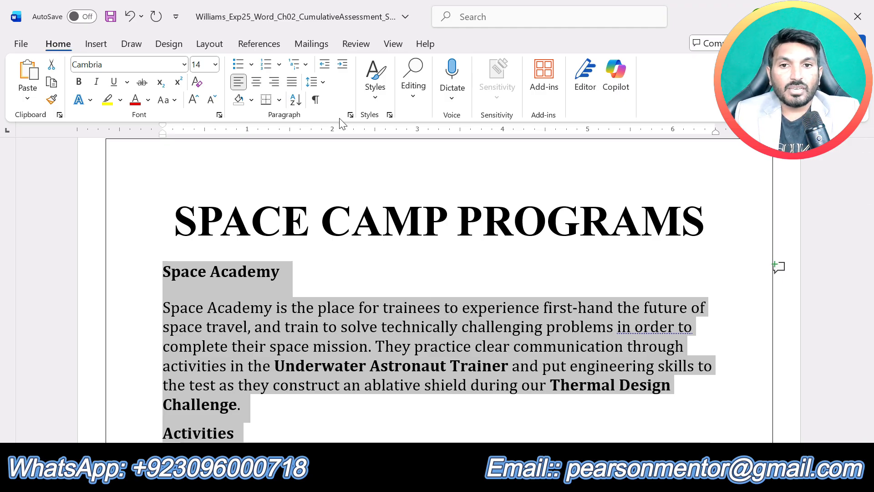
pyautogui.click(293, 85)
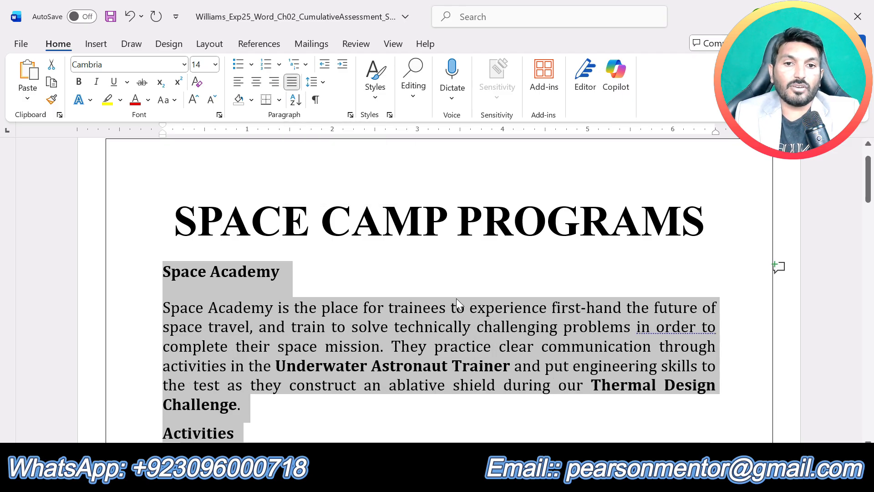
pyautogui.click(454, 312)
pyautogui.scroll(-6, 454, 311)
pyautogui.scroll(-6, 437, 287)
pyautogui.scroll(10, 437, 286)
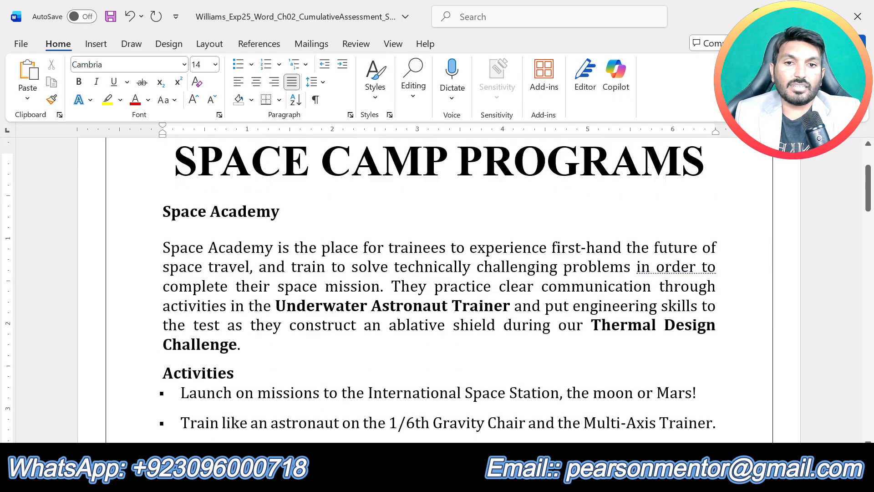
pyautogui.scroll(2, 459, 326)
# Step: In the instructions document, remove the yellow highlight from the step 2 text and highlight the step 3 text in yellow
pyautogui.moveTo(487, 482)
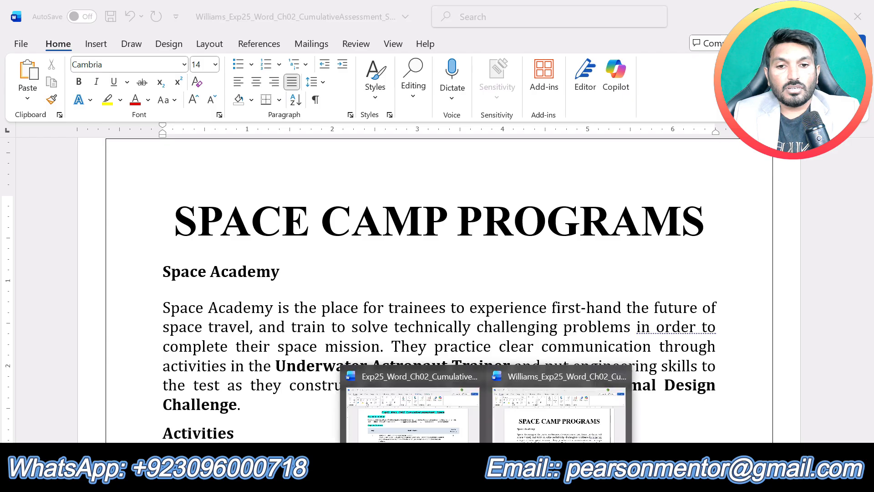
pyautogui.click(432, 412)
pyautogui.tripleClick(469, 407)
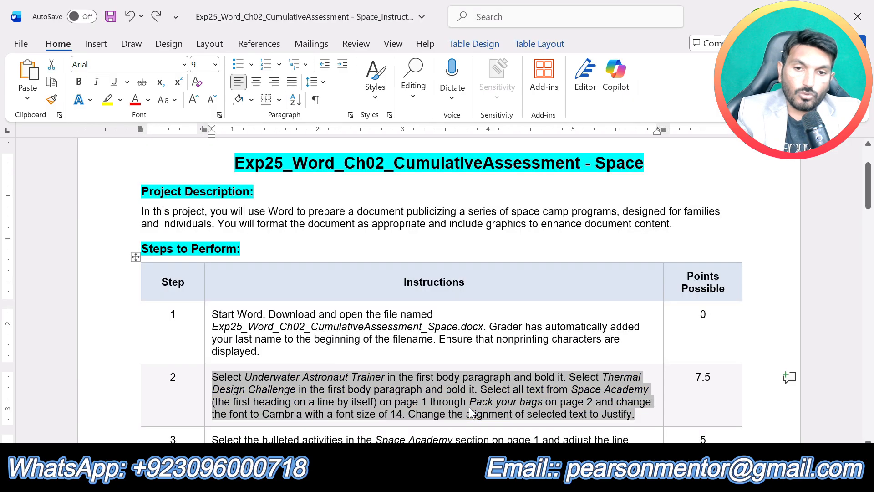
pyautogui.scroll(-2, 519, 365)
pyautogui.click(433, 368)
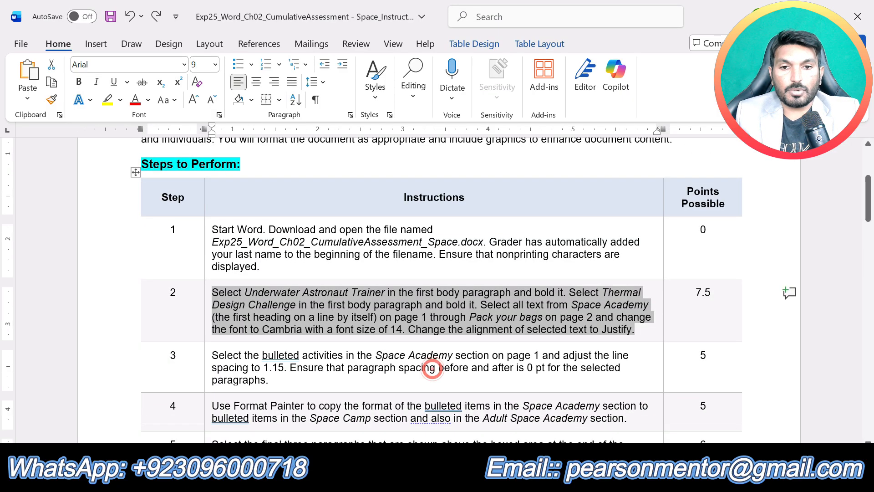
pyautogui.click(278, 379)
pyautogui.moveTo(279, 380); pyautogui.dragTo(212, 355)
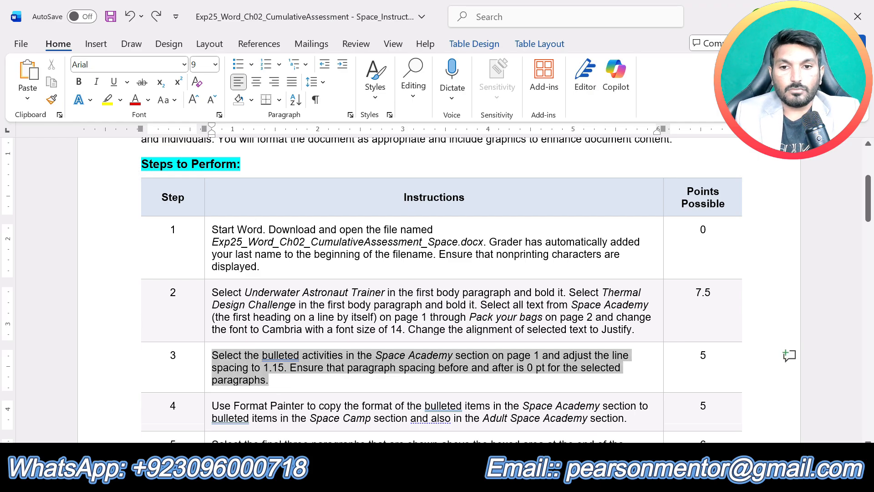
pyautogui.click(284, 336)
pyautogui.click(320, 385)
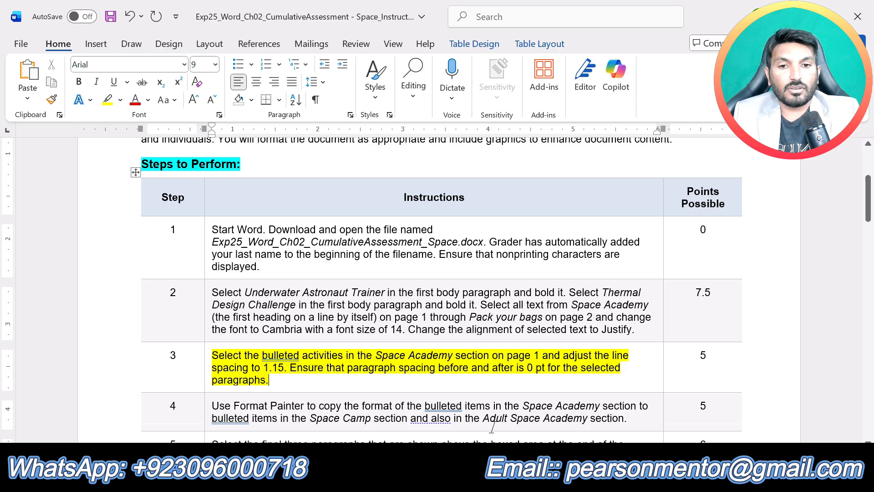
# Step: In the Space Camp Programs document, set the line spacing of the bulleted activities in the Space Academy section to 1.15
pyautogui.click(486, 478)
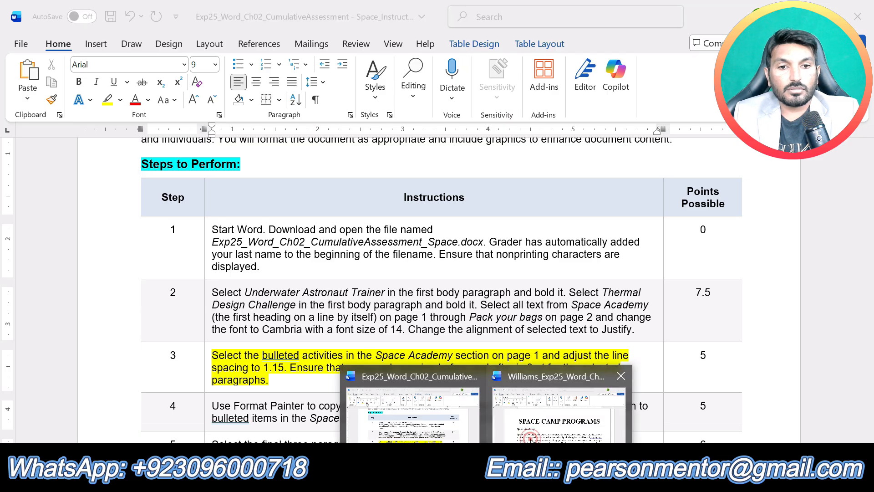
pyautogui.click(559, 410)
pyautogui.scroll(-3, 437, 286)
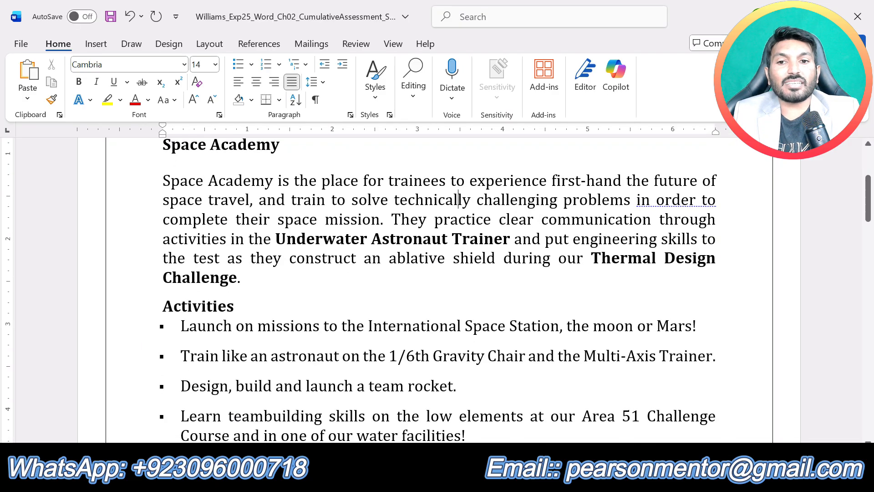
pyautogui.scroll(-3, 459, 199)
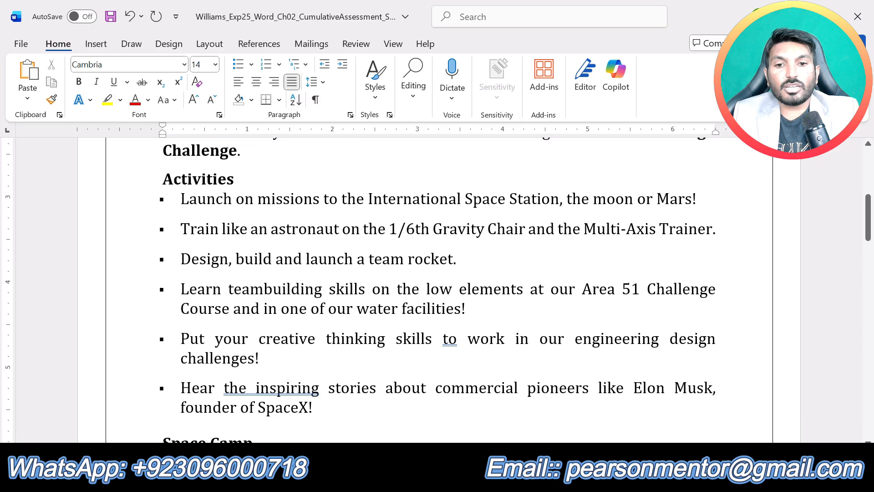
pyautogui.click(318, 409)
pyautogui.moveTo(318, 409); pyautogui.dragTo(181, 199)
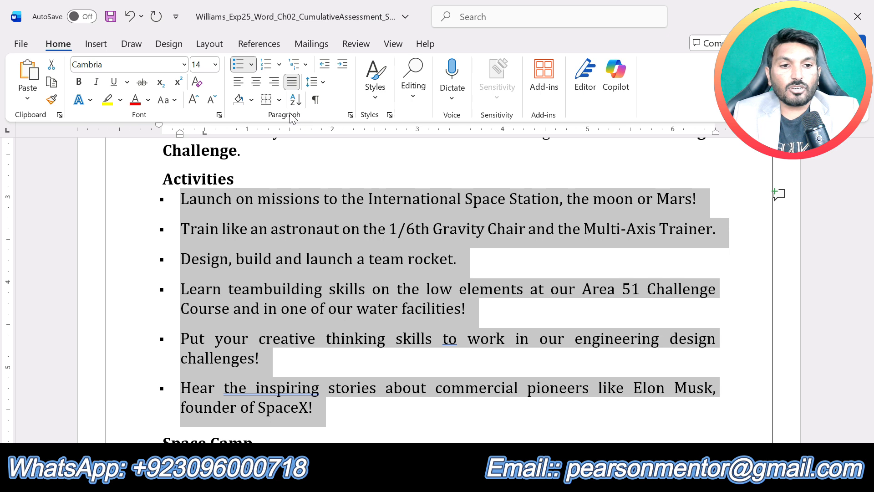
pyautogui.click(324, 82)
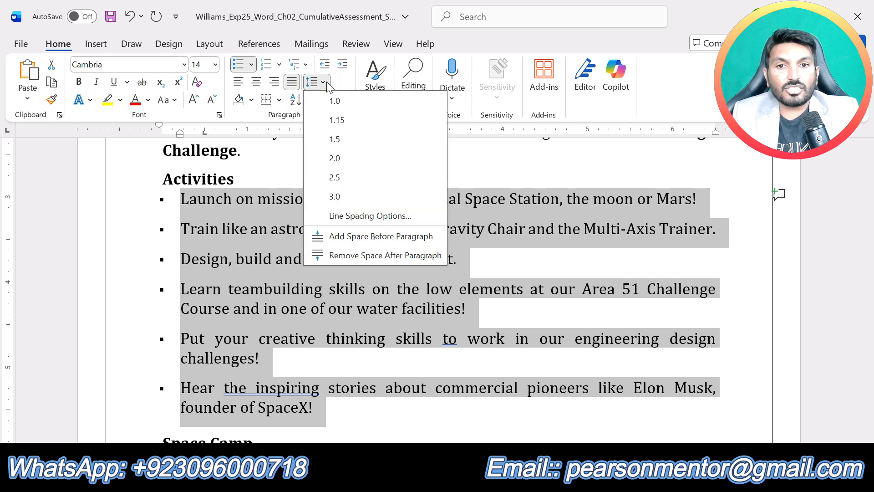
pyautogui.click(335, 120)
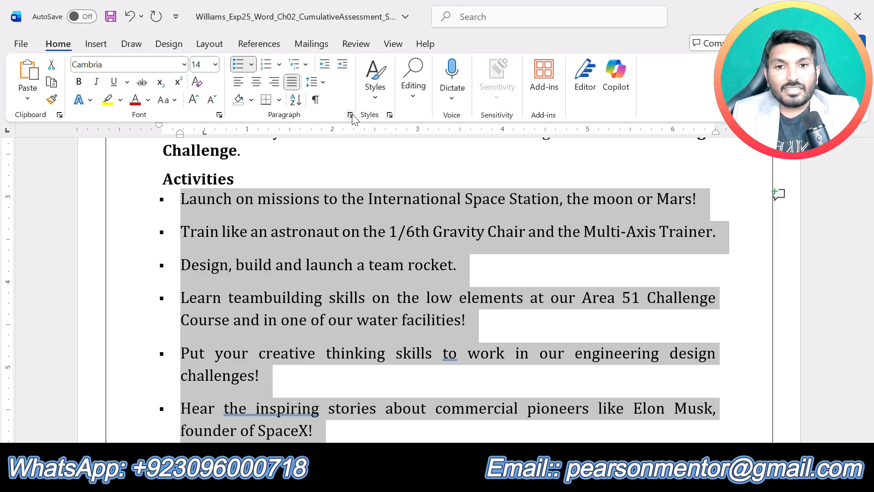
# Step: Set the paragraph spacing after the selected bulleted activities to 0 pt and check the work against step 3 in the instructions document
pyautogui.click(351, 115)
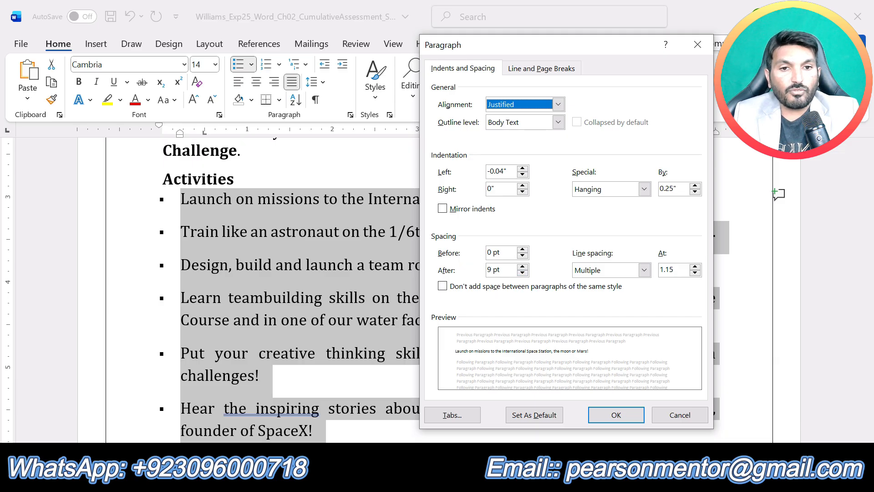
pyautogui.click(523, 272)
pyautogui.click(523, 273)
pyautogui.click(616, 414)
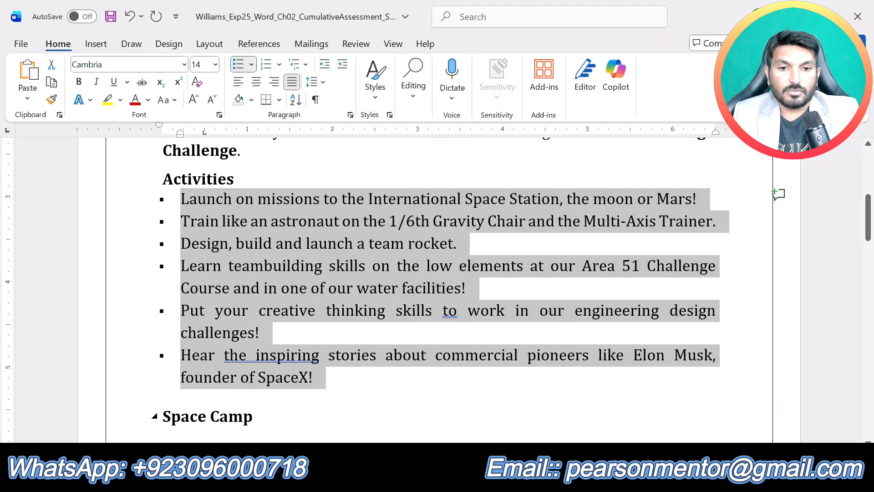
pyautogui.click(486, 479)
pyautogui.click(425, 432)
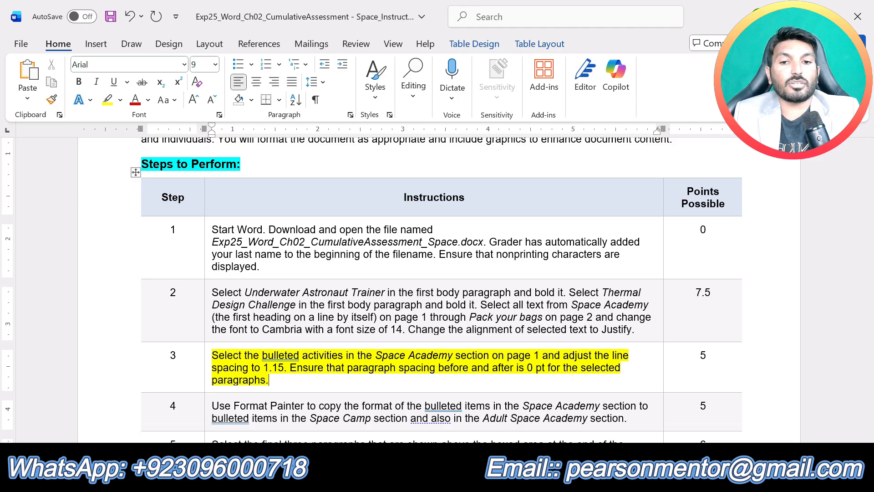
pyautogui.click(488, 479)
pyautogui.click(544, 432)
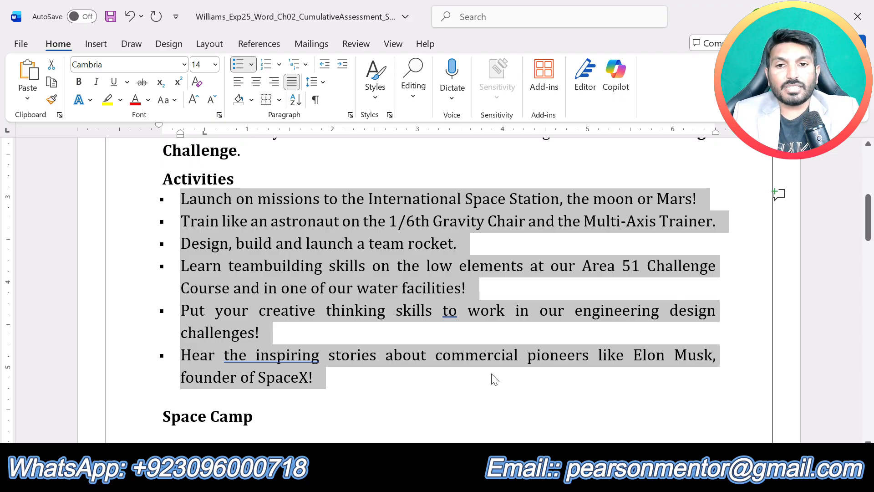
pyautogui.click(463, 371)
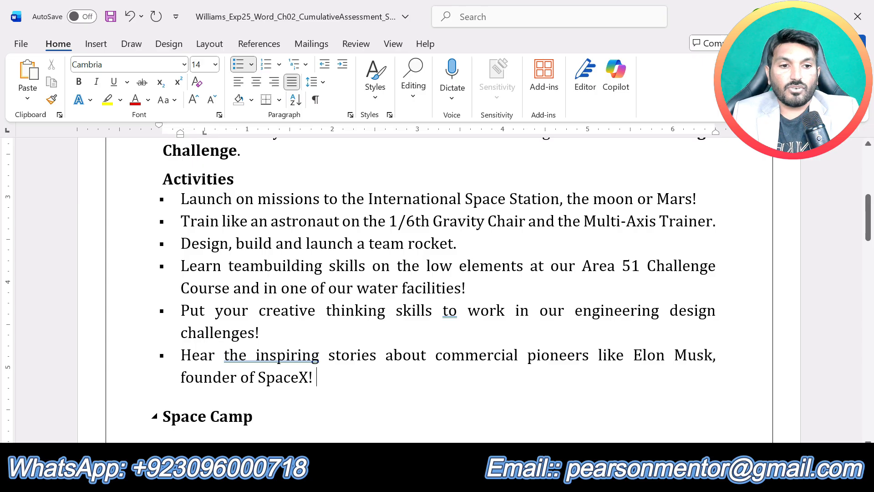
# Step: In the instructions document, remove the yellow highlight from the step 3 text and highlight the step 4 text in yellow
pyautogui.click(487, 476)
pyautogui.click(426, 416)
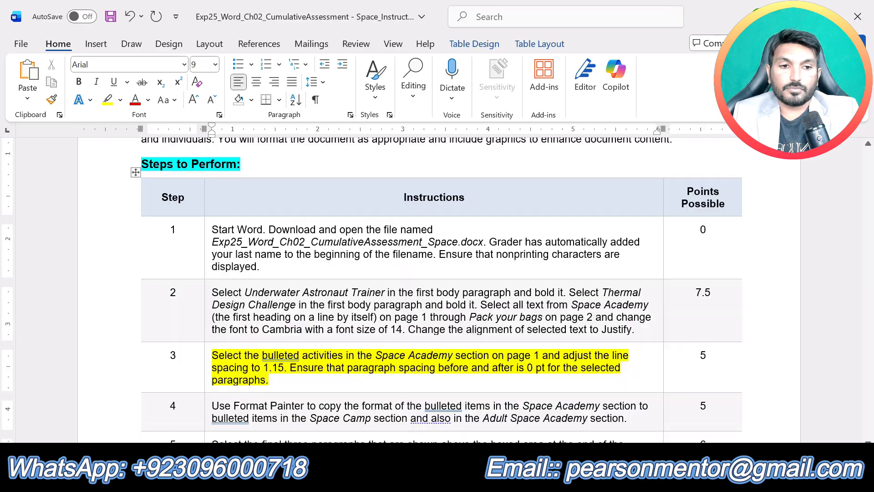
pyautogui.hotkey('ctrl', 'z')
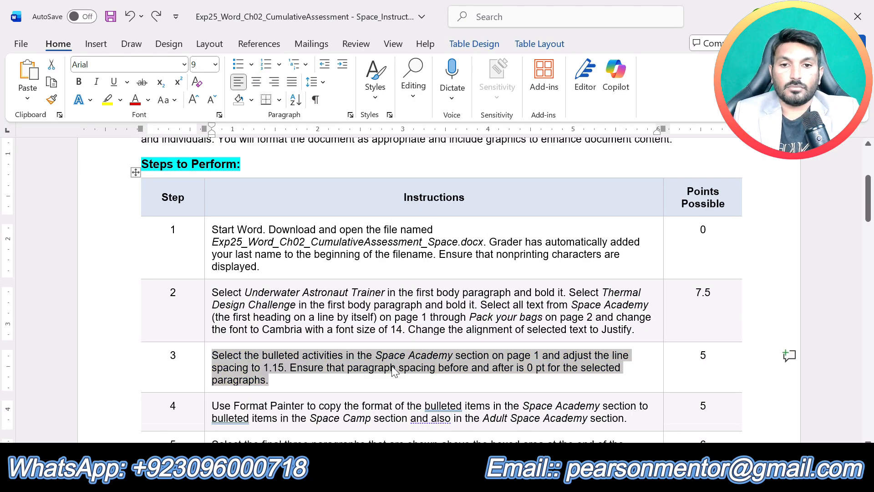
pyautogui.click(279, 317)
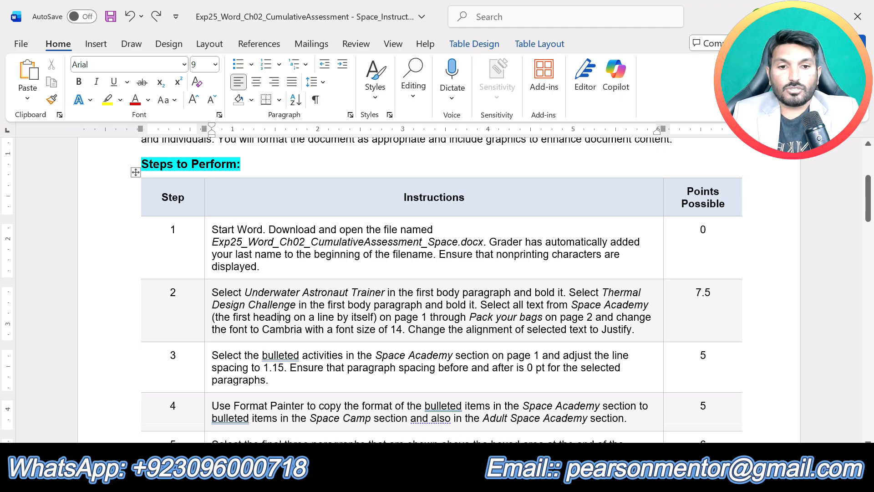
pyautogui.moveTo(627, 418); pyautogui.dragTo(212, 406)
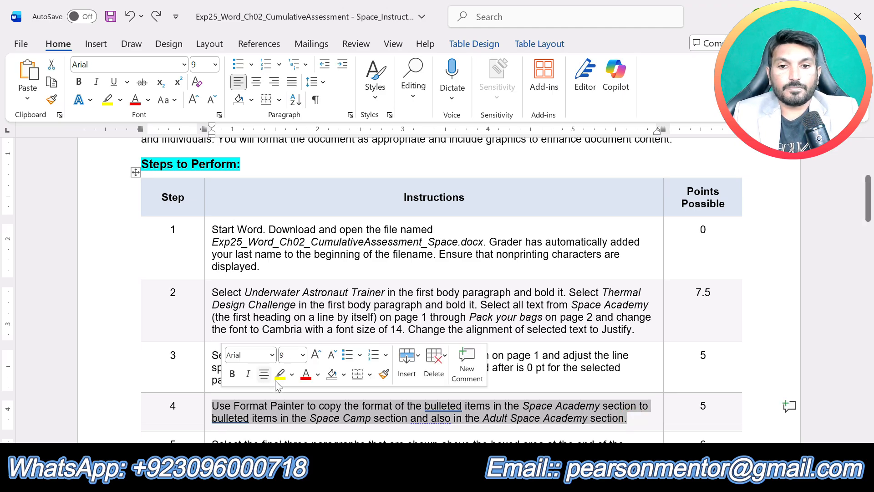
pyautogui.click(279, 375)
pyautogui.click(385, 418)
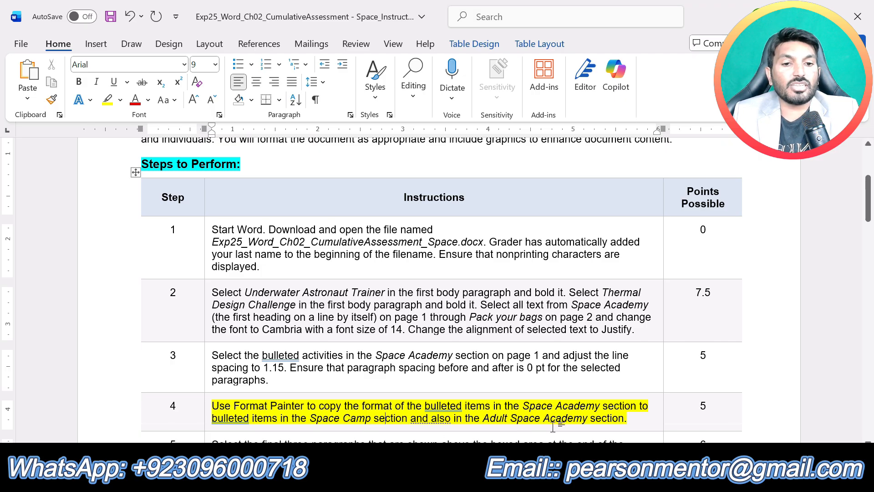
# Step: Examine the bulleted activities in the Space Camp, Adult Space Academy and Space Academy sections of the Space Camp Programs document
pyautogui.moveTo(488, 478)
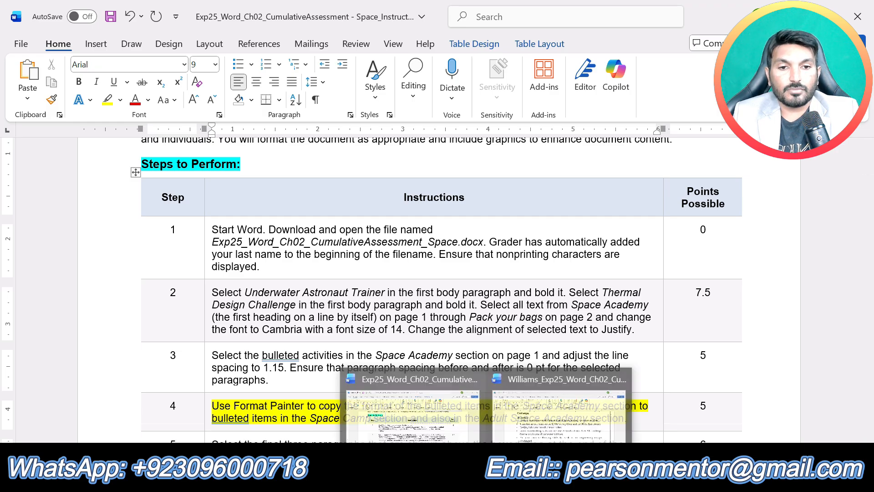
pyautogui.click(544, 422)
pyautogui.scroll(-5, 437, 289)
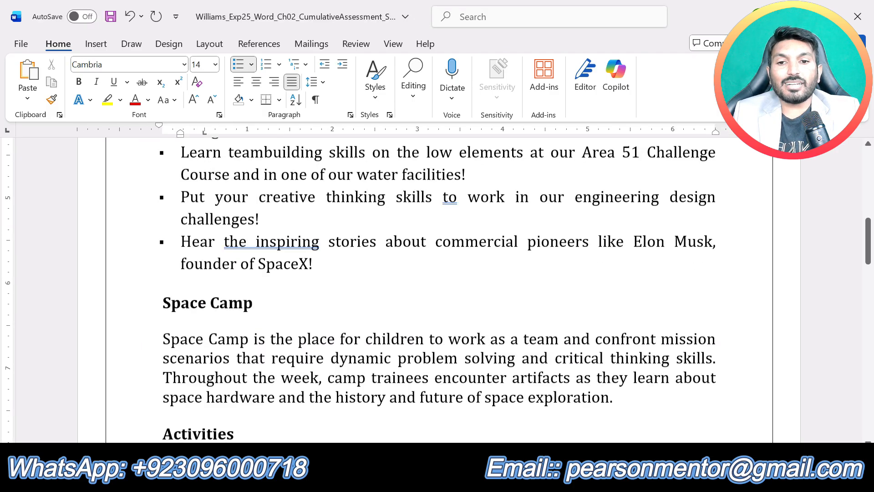
pyautogui.scroll(-2, 437, 290)
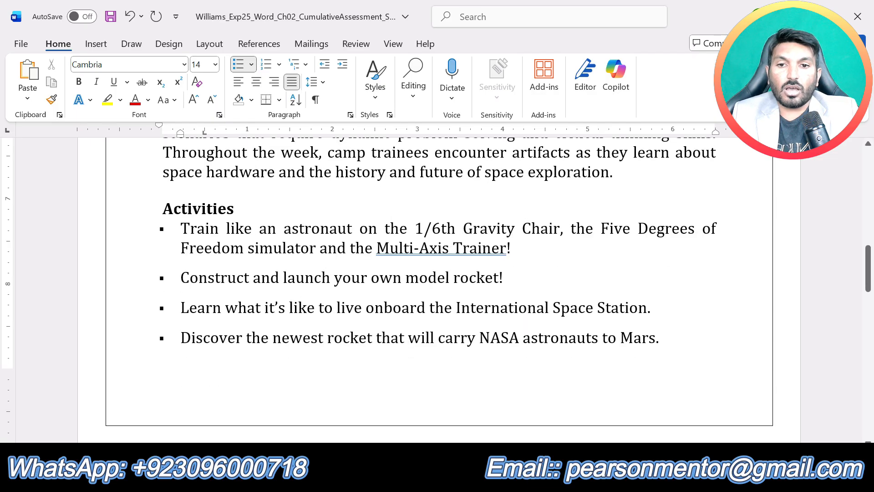
pyautogui.scroll(-8, 437, 289)
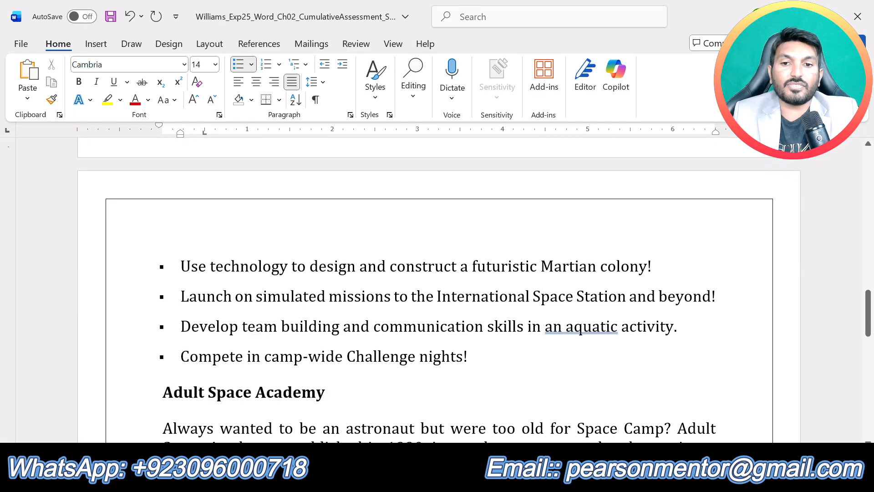
pyautogui.scroll(-5, 437, 289)
pyautogui.scroll(2, 437, 290)
pyautogui.scroll(1, 437, 290)
pyautogui.scroll(-5, 437, 290)
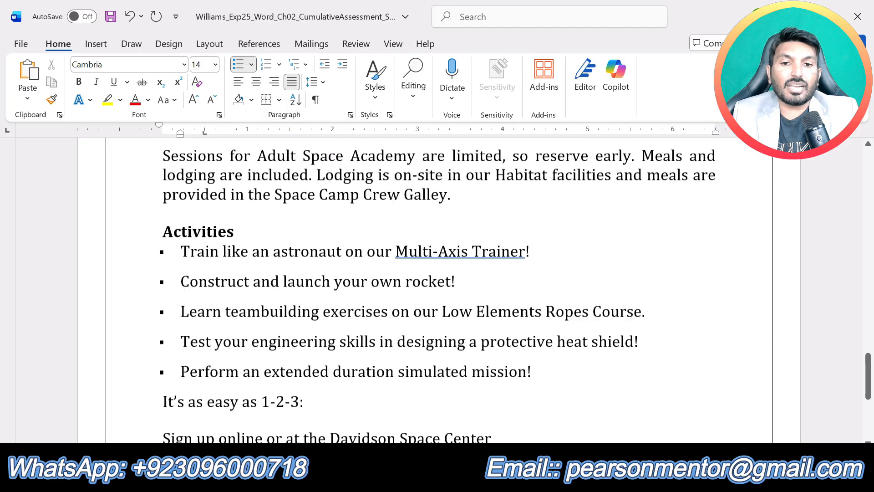
pyautogui.scroll(20, 437, 290)
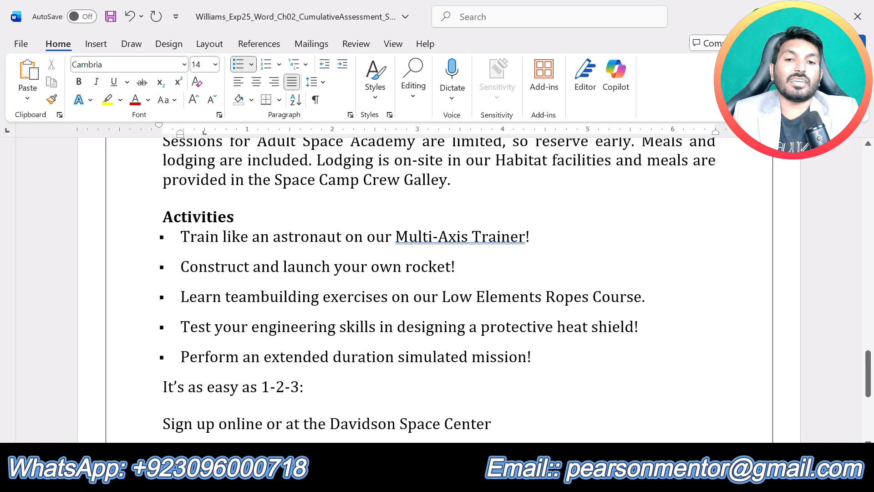
pyautogui.scroll(2, 437, 289)
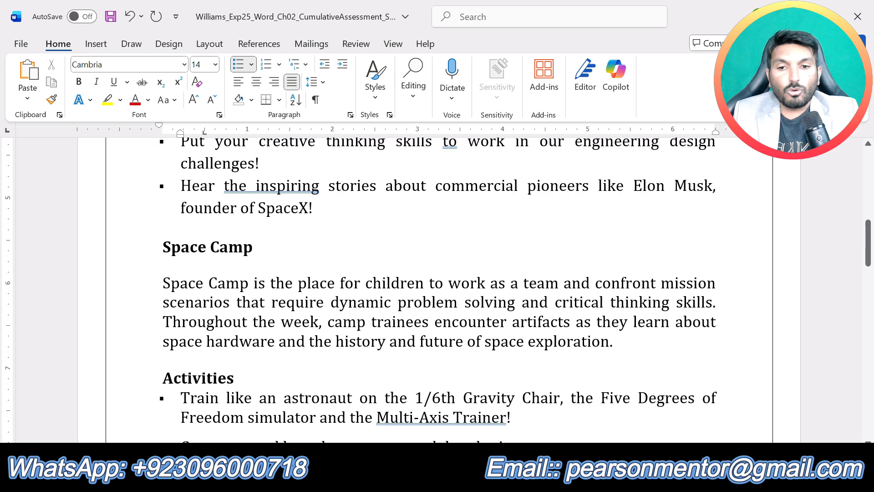
pyautogui.scroll(4, 437, 289)
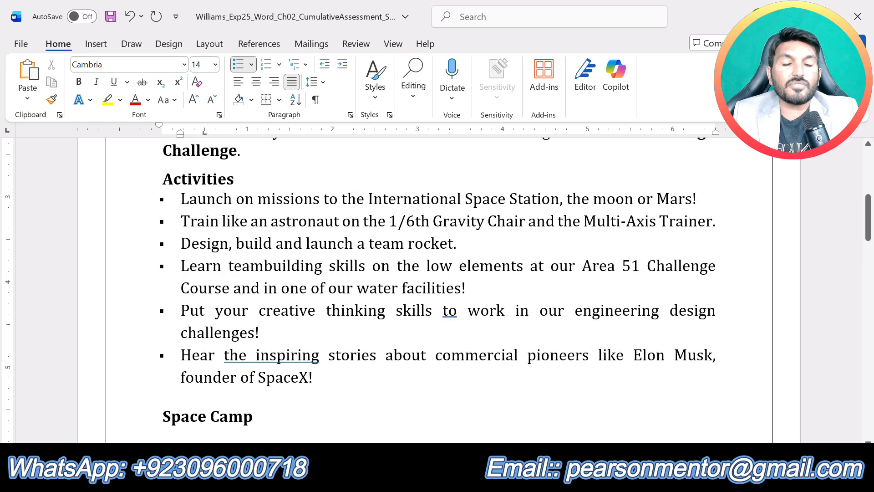
pyautogui.scroll(3, 437, 290)
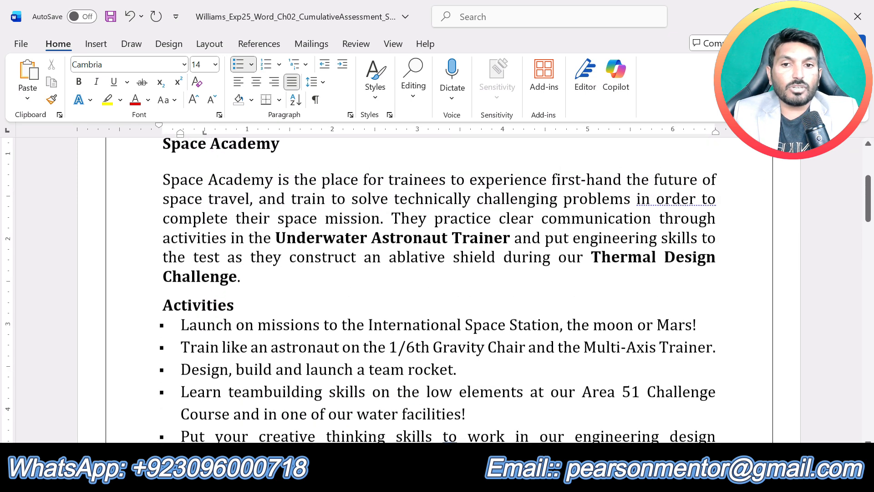
pyautogui.scroll(-2, 437, 289)
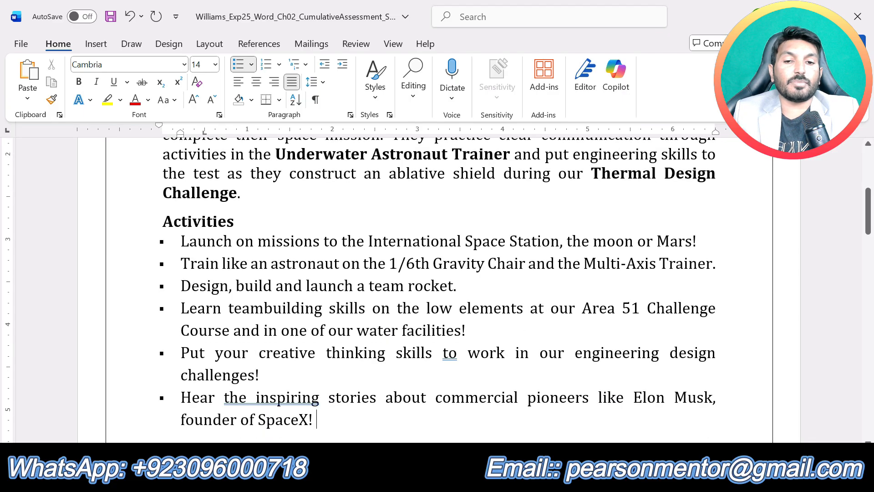
# Step: Copy the formatting of the Space Academy bulleted activities to the bulleted activities in the Space Camp section with Format Painter
pyautogui.moveTo(318, 417); pyautogui.dragTo(182, 241)
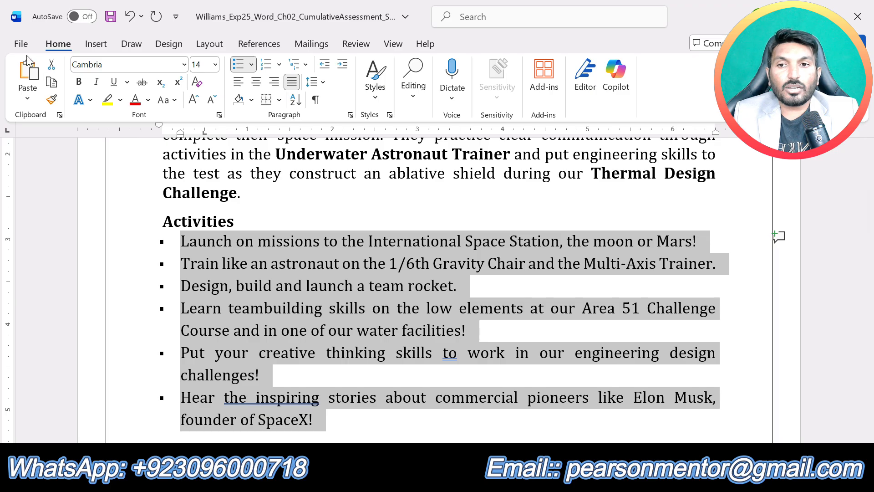
pyautogui.click(53, 104)
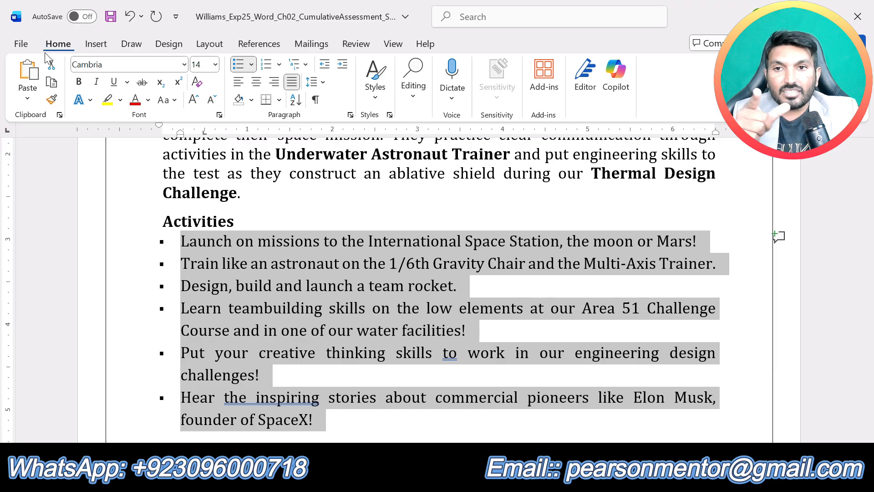
pyautogui.click(51, 99)
pyautogui.scroll(-6, 304, 374)
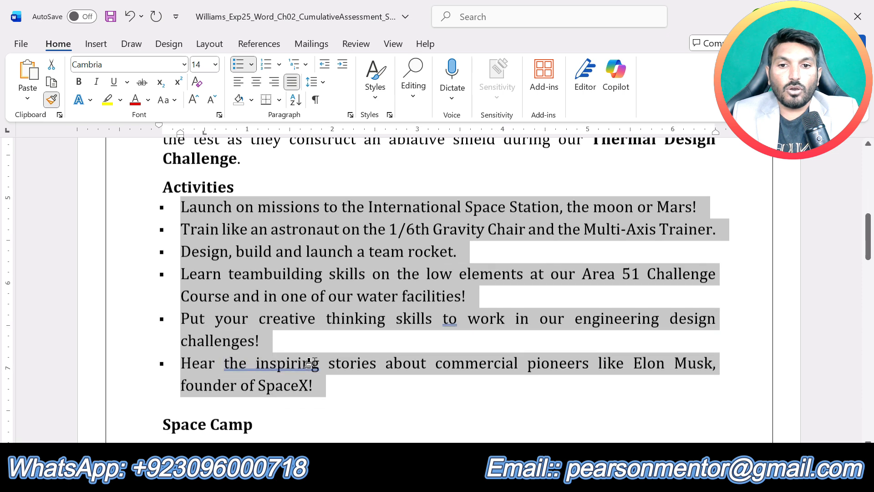
pyautogui.scroll(-3, 317, 361)
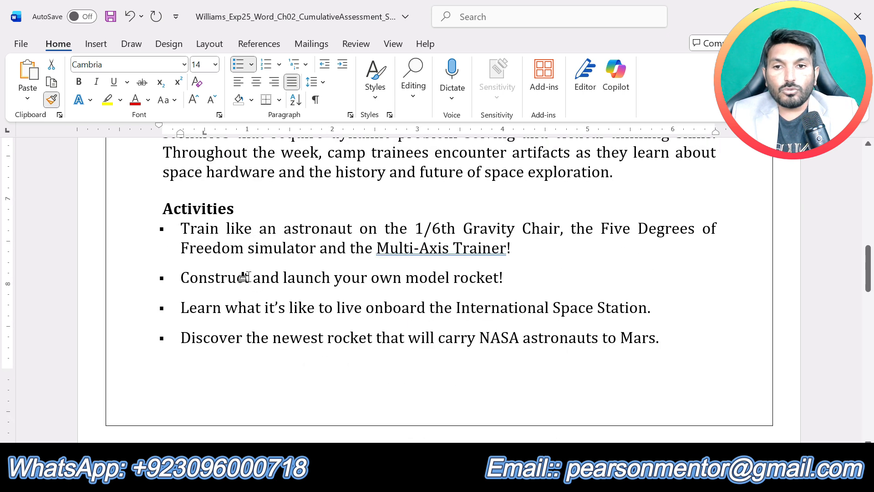
pyautogui.moveTo(182, 229)
pyautogui.mouseDown()
pyautogui.moveTo(371, 330)
pyautogui.moveTo(383, 351)
pyautogui.moveTo(474, 354)
pyautogui.moveTo(437, 364)
pyautogui.mouseUp()
pyautogui.scroll(-6, 382, 351)
pyautogui.scroll(5, 437, 365)
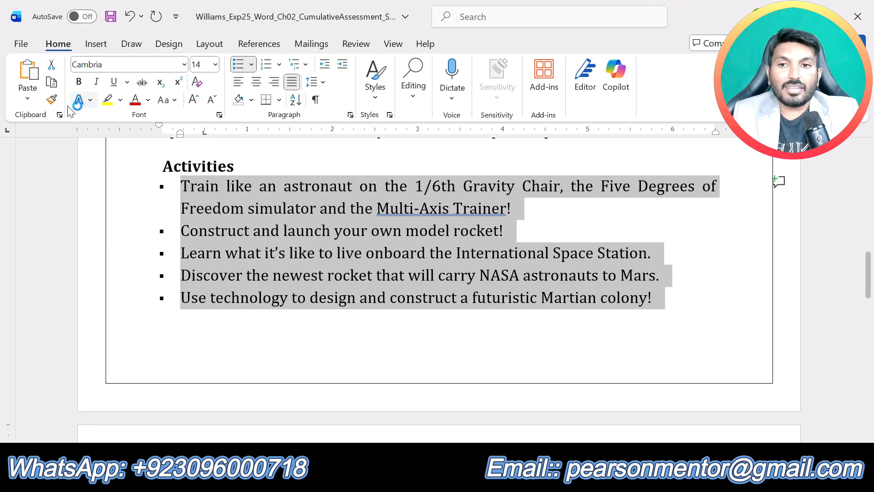
# Step: Apply the same bullet formatting from the Space Camp activities to the Adult Space Academy bulleted activities with Format Painter and review the lists
pyautogui.click(54, 100)
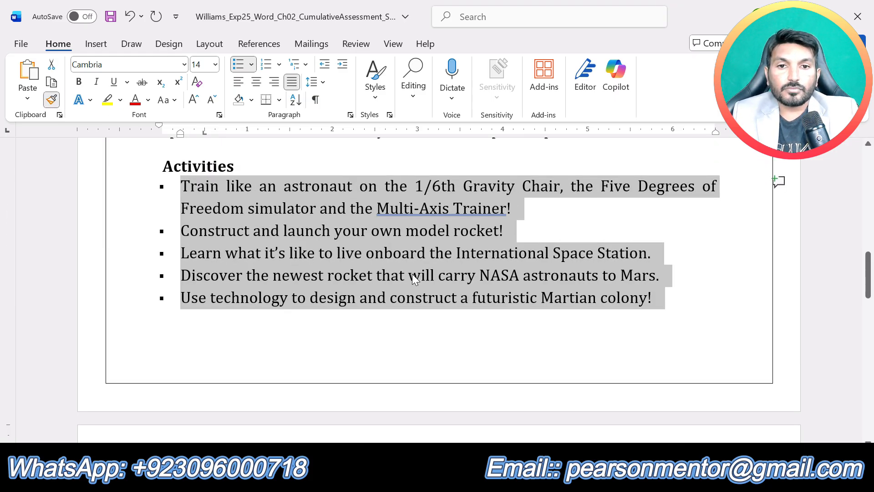
pyautogui.scroll(-10, 412, 274)
pyautogui.scroll(-5, 385, 298)
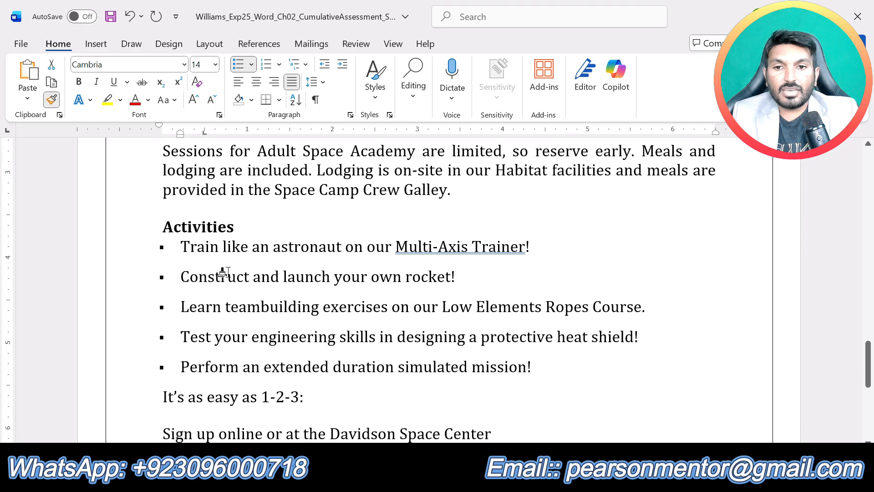
pyautogui.moveTo(179, 246); pyautogui.dragTo(565, 377)
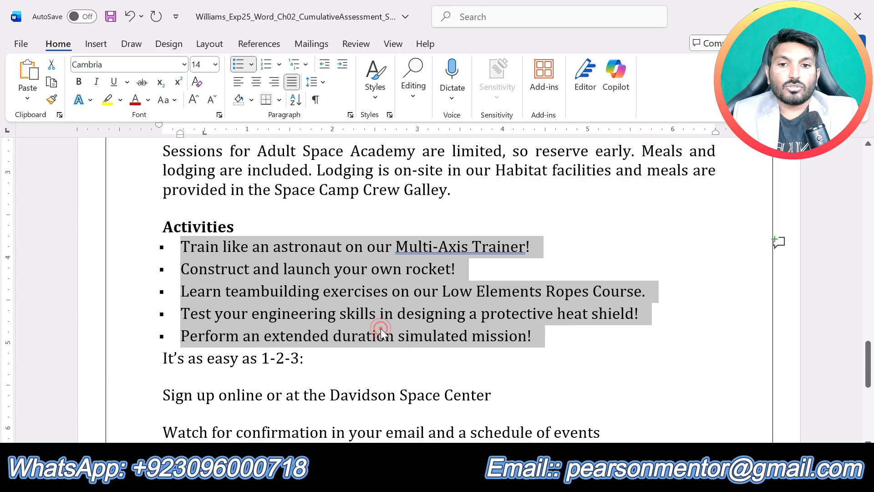
pyautogui.click(383, 332)
pyautogui.scroll(3, 382, 332)
pyautogui.scroll(10, 438, 291)
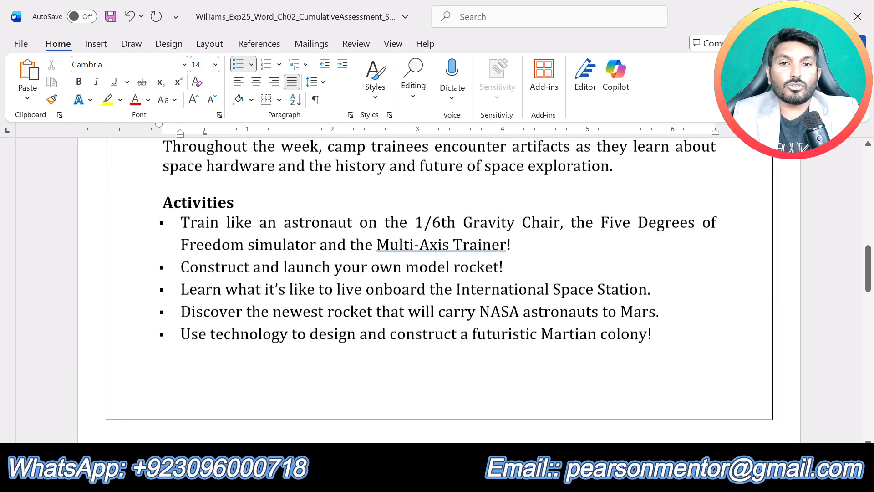
pyautogui.scroll(6, 437, 292)
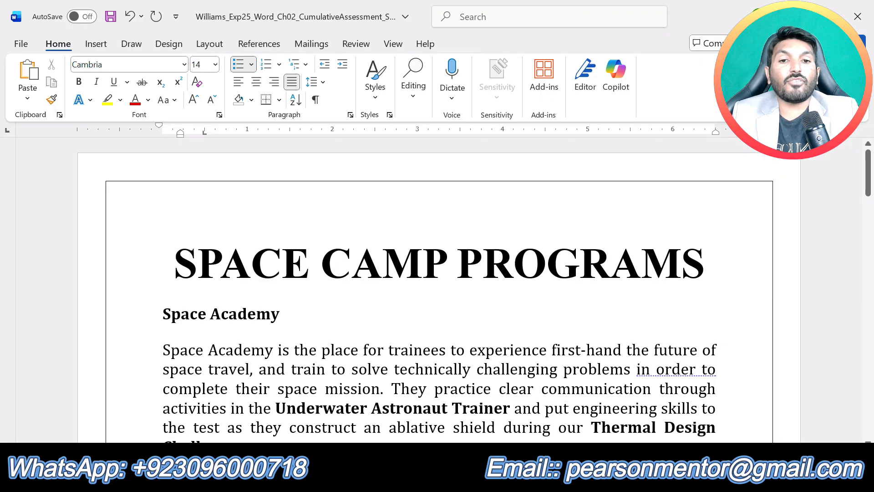
# Step: In the instructions document, remove the yellow highlight from the step 4 text and highlight the step 5 text in yellow
pyautogui.click(487, 478)
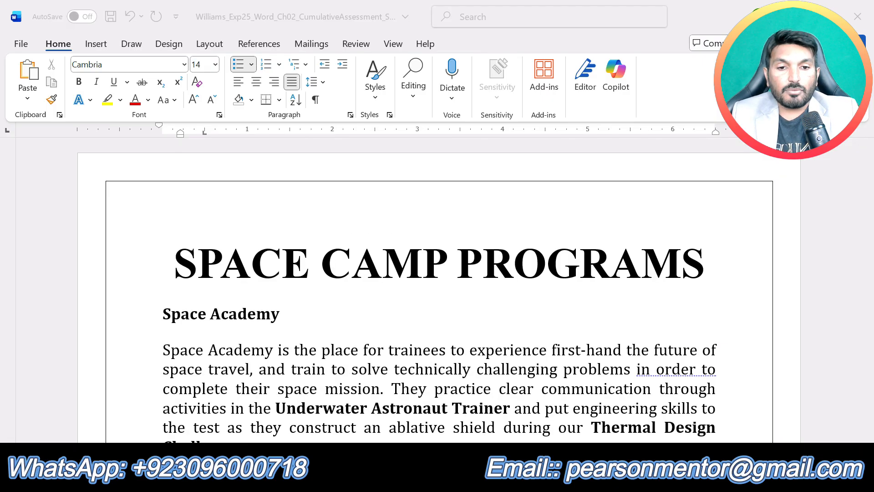
pyautogui.click(414, 417)
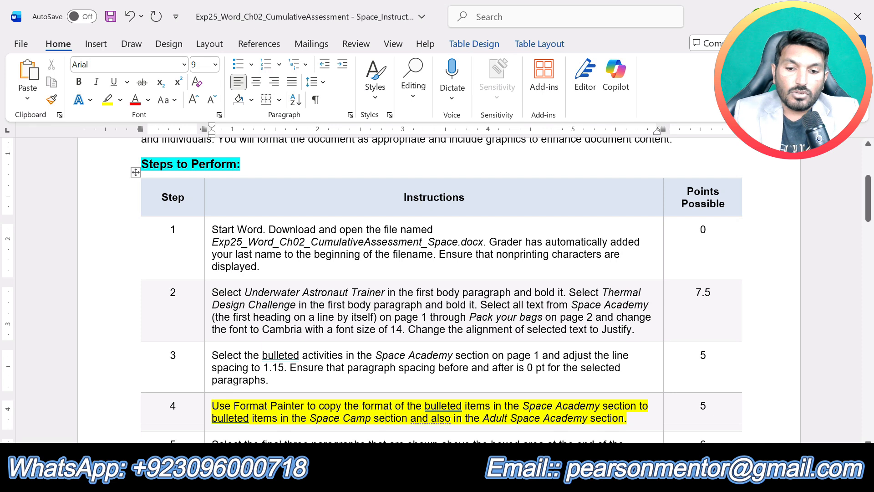
pyautogui.tripleClick(385, 418)
pyautogui.scroll(-5, 437, 291)
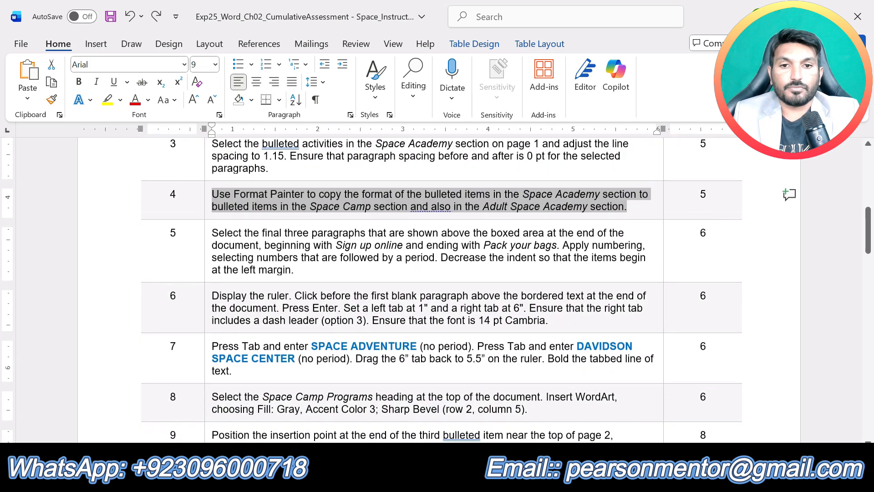
pyautogui.click(330, 277)
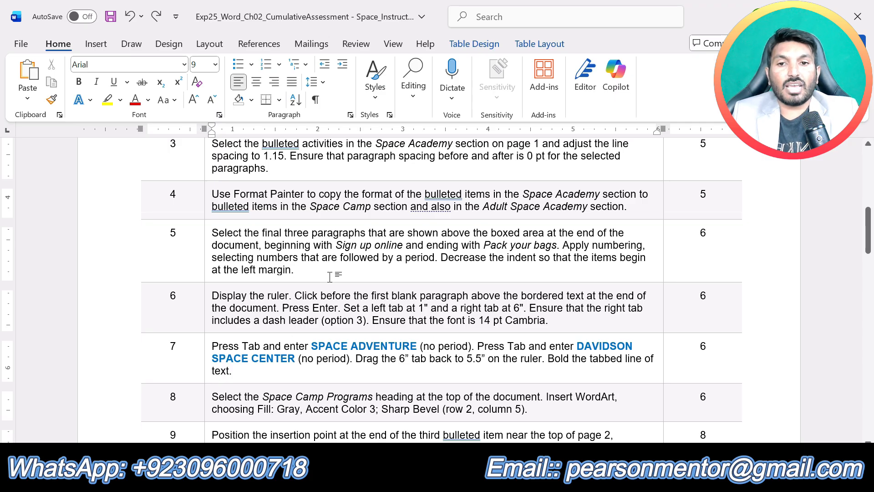
pyautogui.moveTo(296, 269); pyautogui.dragTo(212, 233)
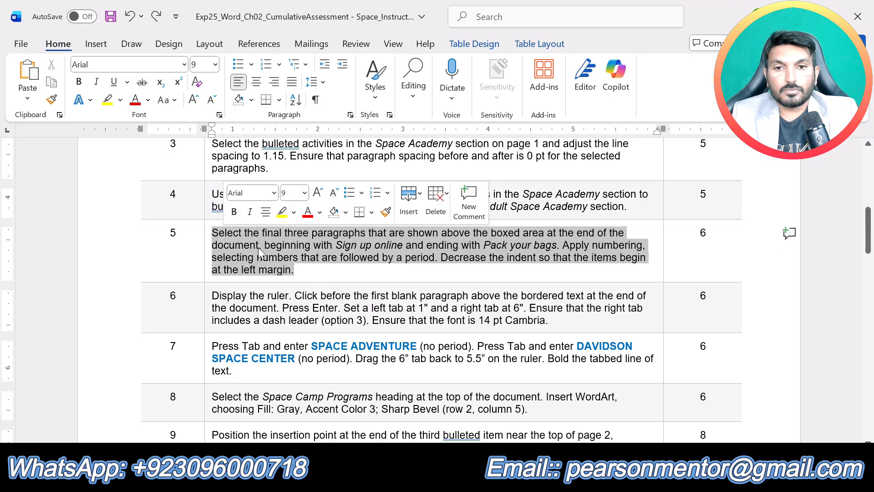
pyautogui.click(283, 213)
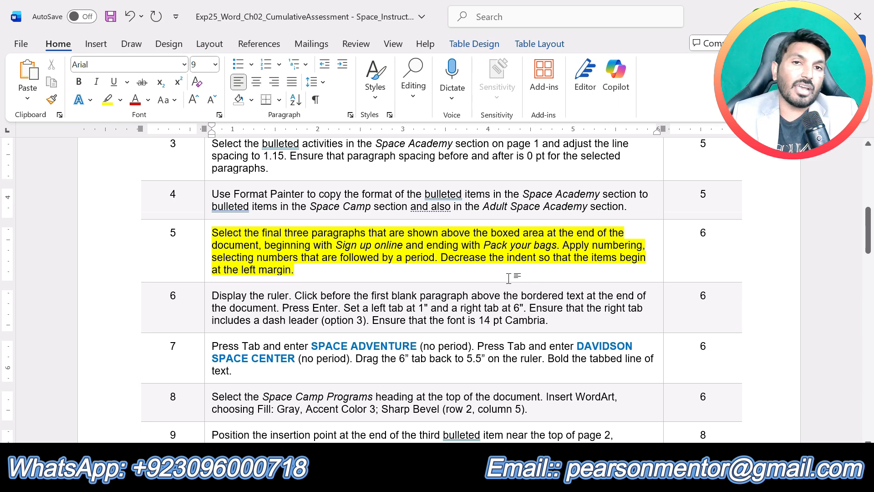
# Step: In the Space Camp Programs document, number the paragraphs from "Sign up online" to "Pack your bags" as 1., 2., 3. and decrease their indent once
pyautogui.click(455, 477)
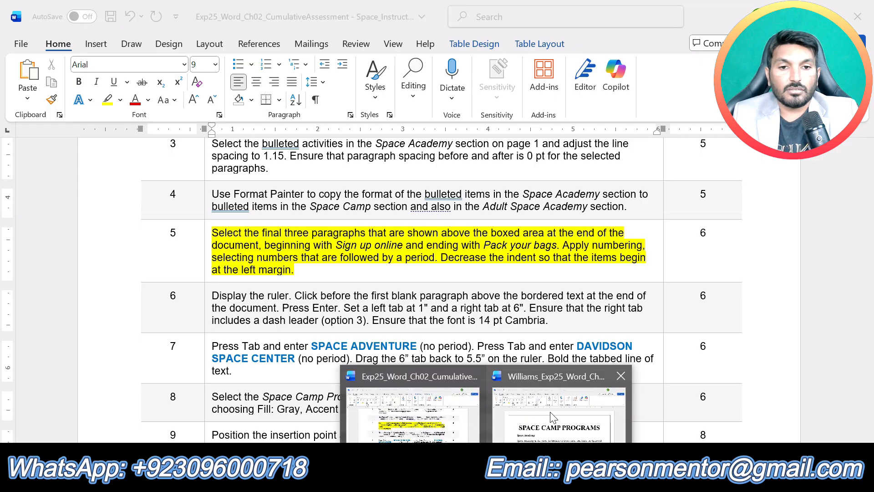
pyautogui.click(547, 409)
pyautogui.scroll(-5, 548, 364)
pyautogui.scroll(-15, 439, 287)
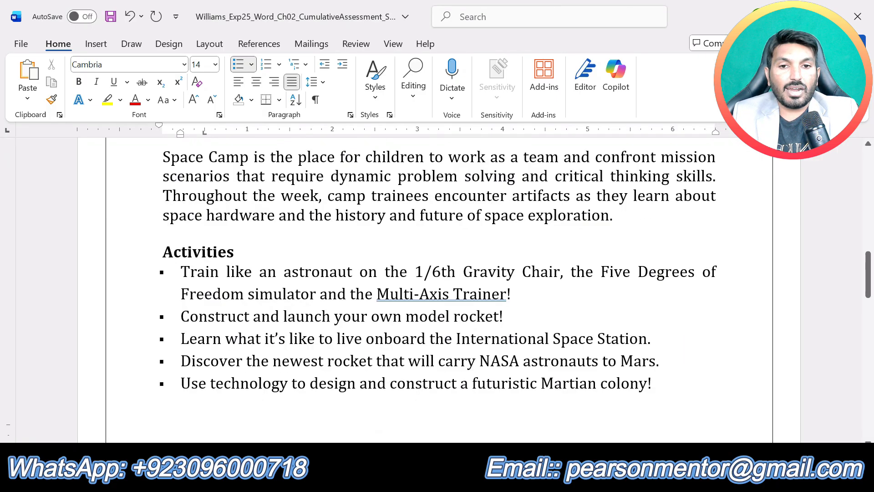
pyautogui.scroll(-9, 438, 291)
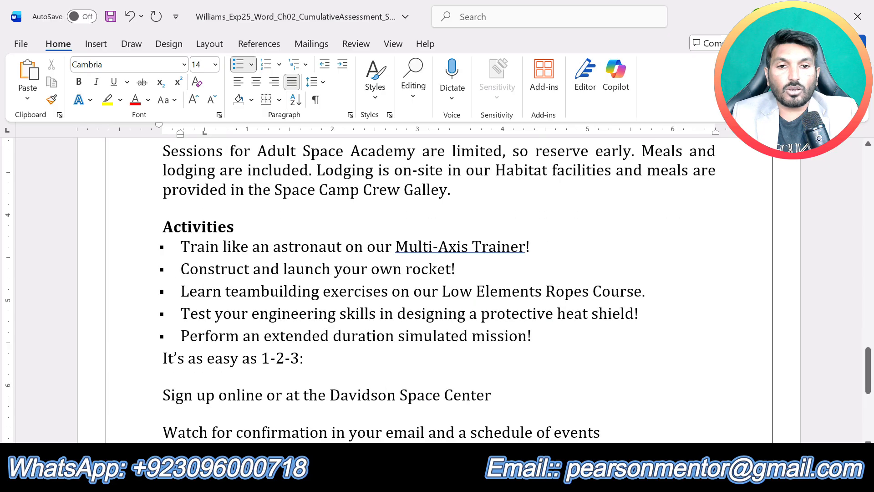
pyautogui.scroll(2, 437, 292)
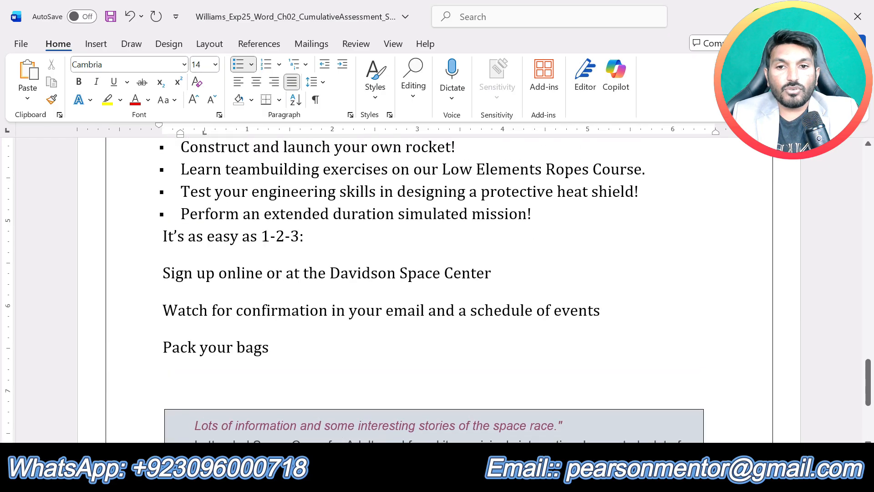
pyautogui.moveTo(163, 273); pyautogui.dragTo(269, 356)
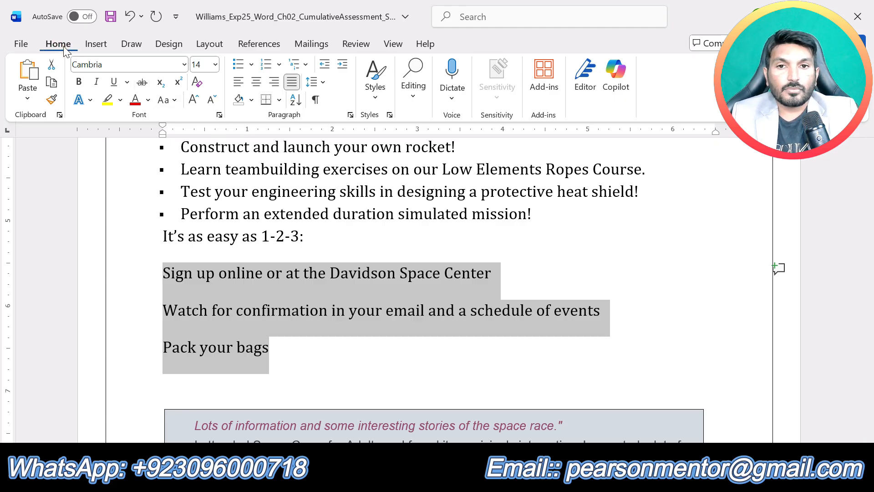
pyautogui.click(280, 64)
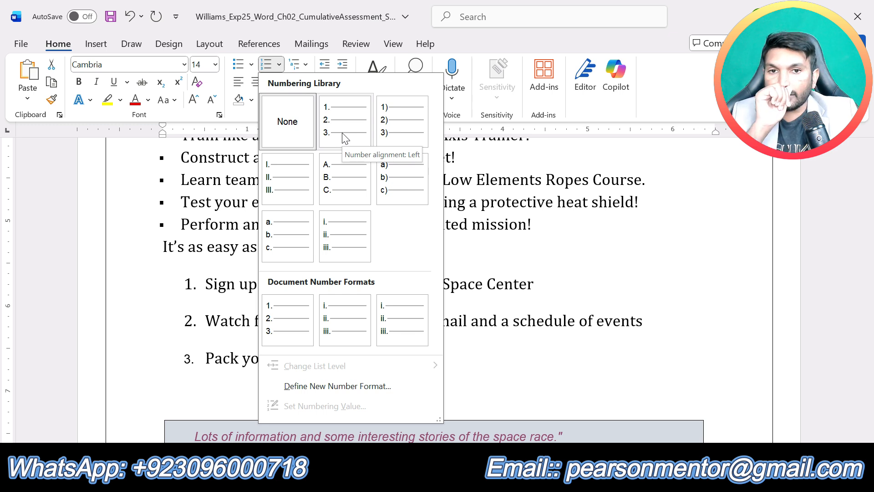
pyautogui.click(344, 136)
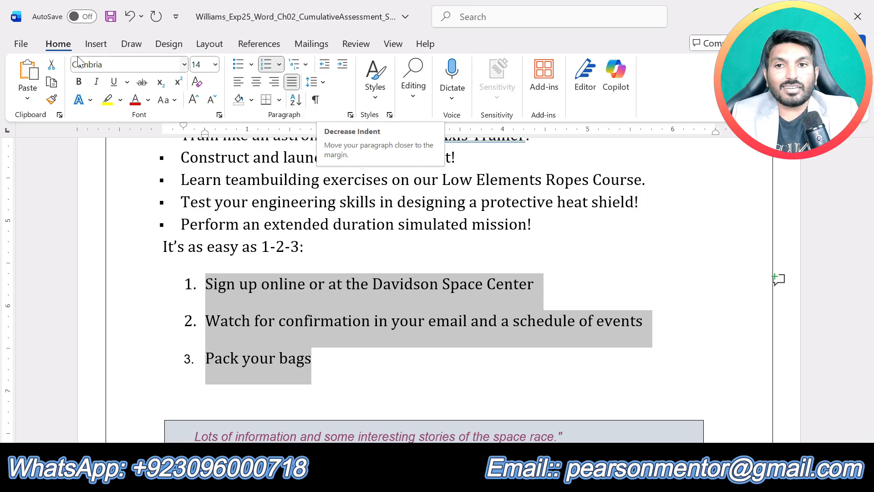
pyautogui.click(324, 68)
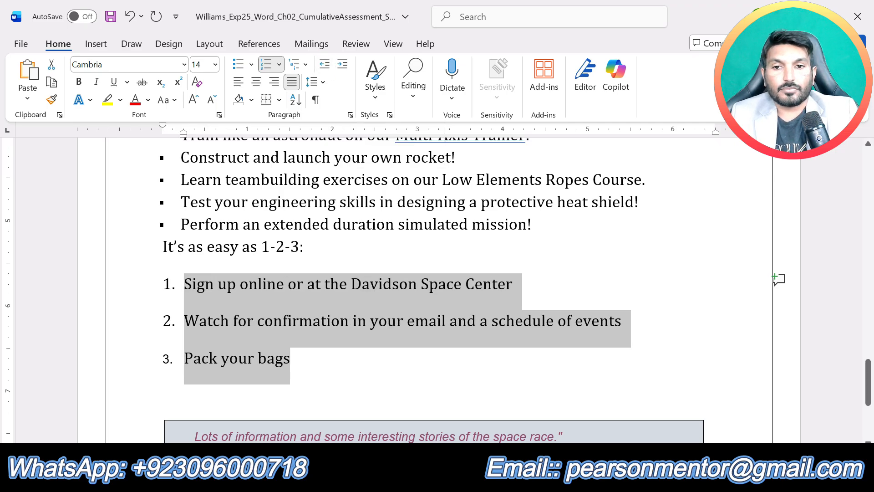
pyautogui.click(394, 223)
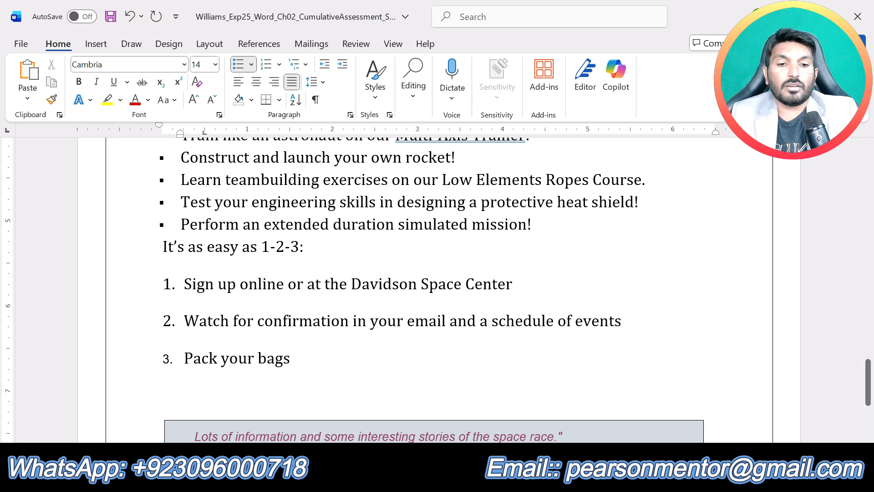
# Step: In the instructions document, remove the yellow highlight from the step 5 text and highlight the step 6 text in yellow
pyautogui.click(486, 481)
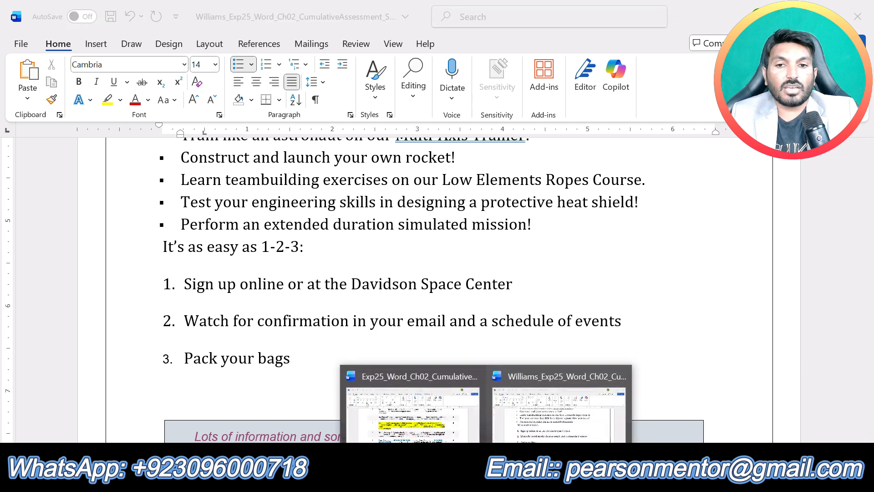
pyautogui.click(432, 430)
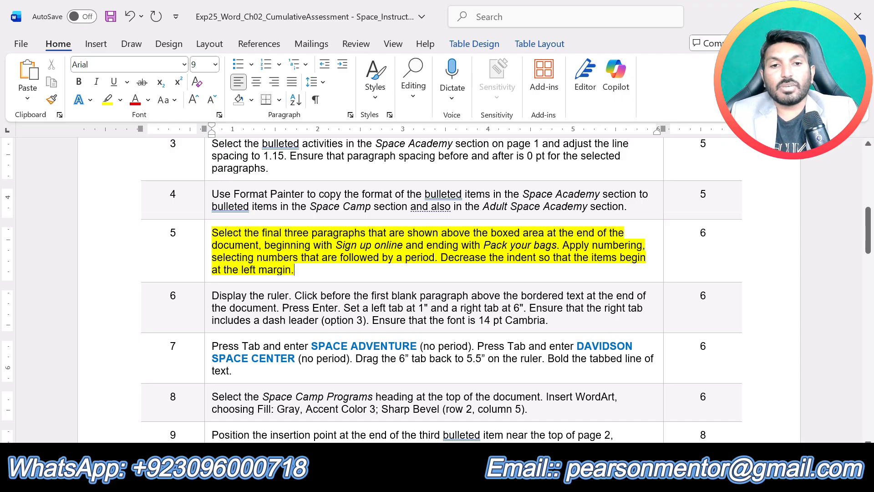
pyautogui.hotkey('ctrl', 'z')
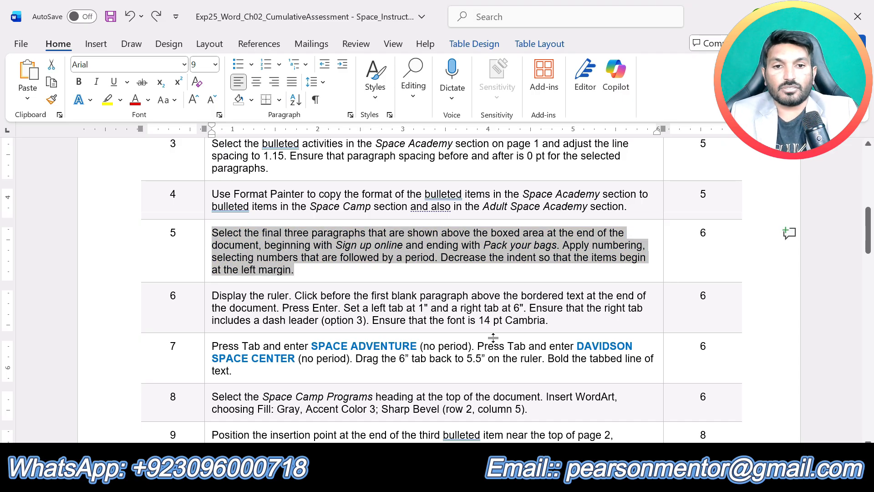
pyautogui.moveTo(550, 319); pyautogui.dragTo(212, 297)
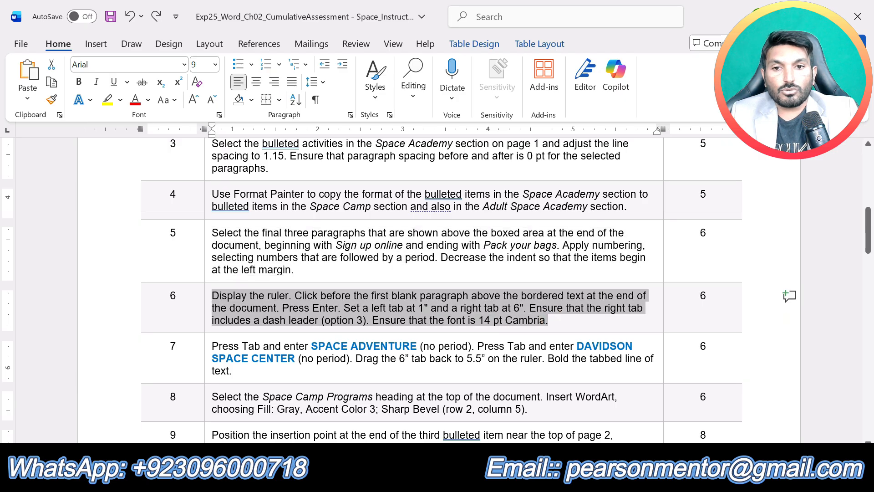
pyautogui.click(281, 268)
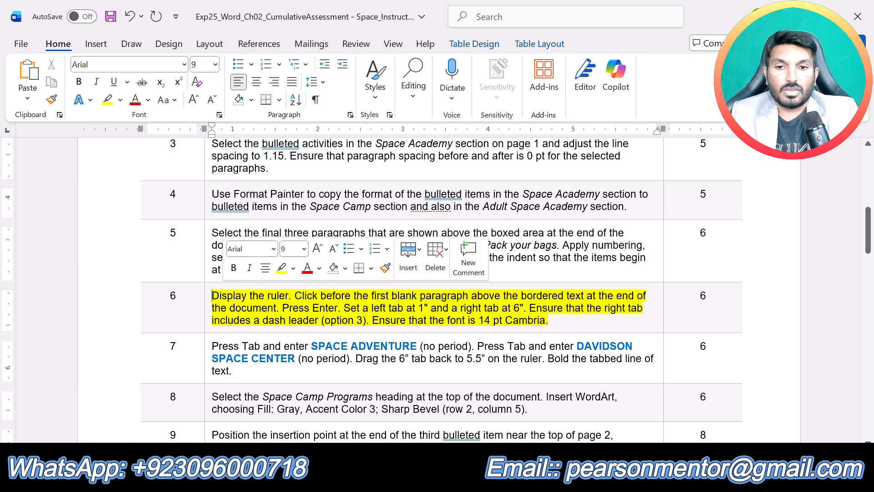
pyautogui.click(372, 320)
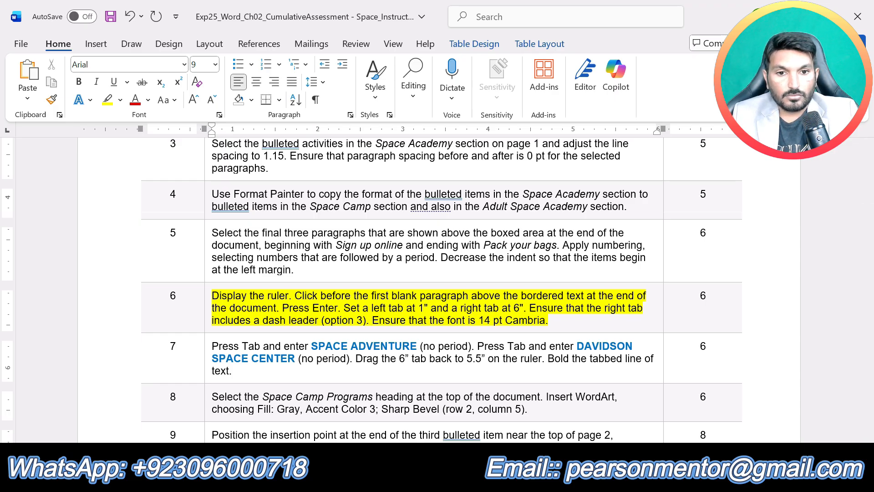
# Step: In the Space Camp Programs document, show formatting marks and insert a new paragraph at the first blank paragraph above the bordered text
pyautogui.moveTo(486, 475)
pyautogui.click(530, 414)
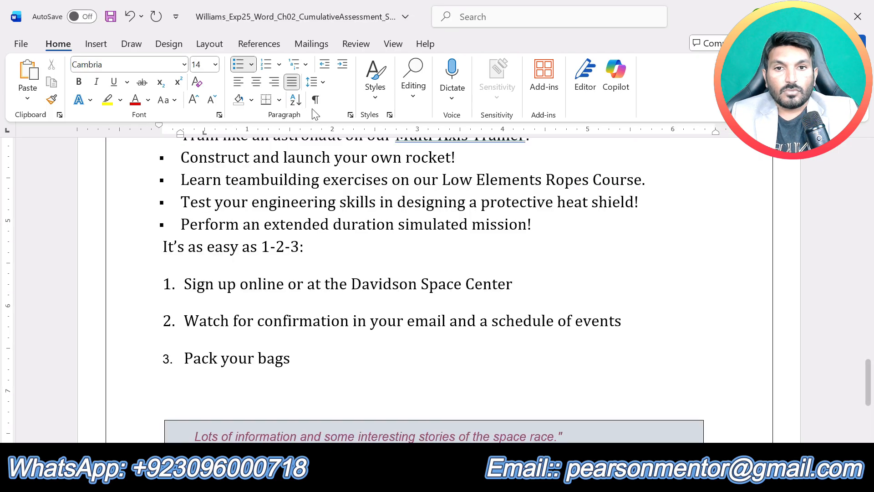
pyautogui.click(315, 100)
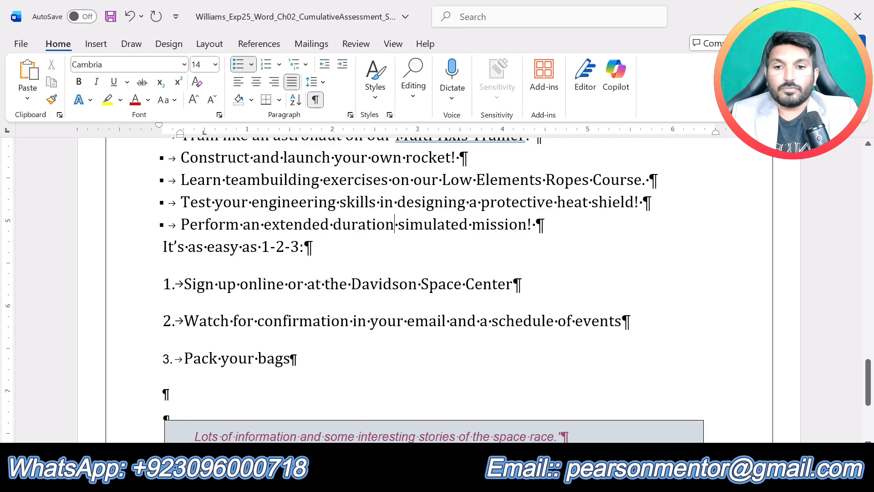
pyautogui.click(164, 394)
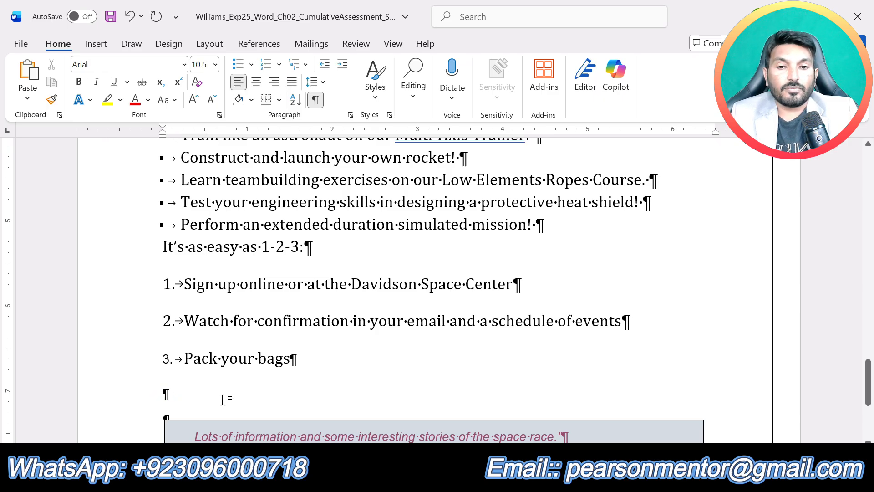
pyautogui.scroll(-3, 267, 393)
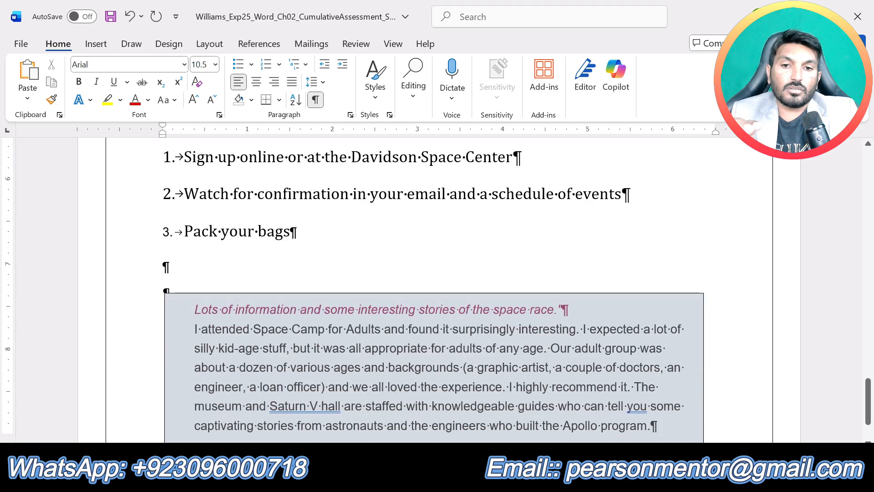
pyautogui.press('Return')
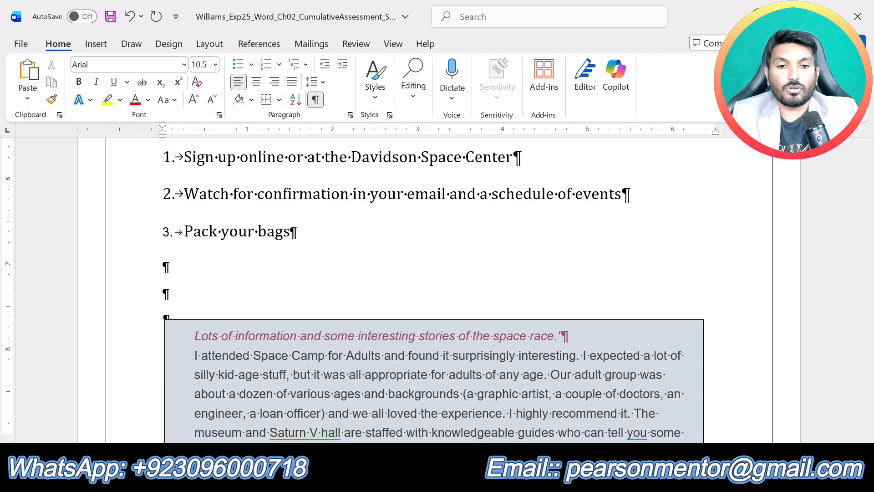
# Step: Check the step 6 instructions and set a left tab stop at 1" without a leader for the new blank paragraph
pyautogui.moveTo(487, 476)
pyautogui.click(413, 410)
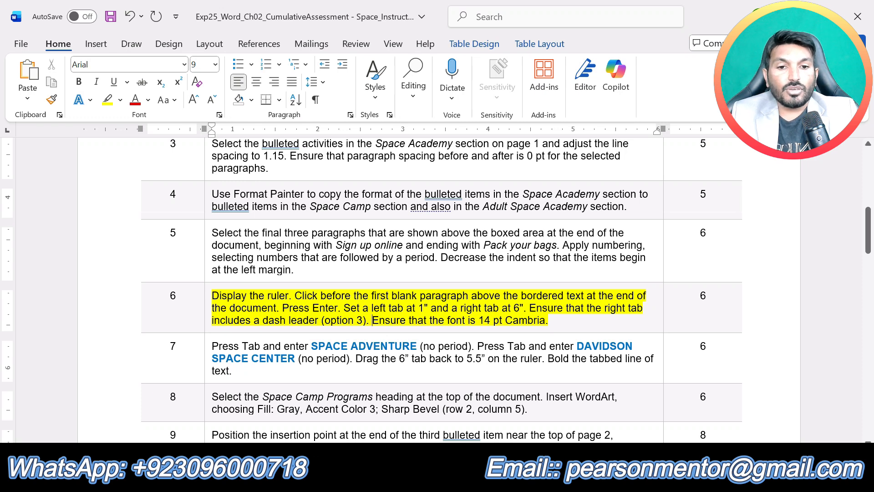
pyautogui.moveTo(487, 476)
pyautogui.click(562, 405)
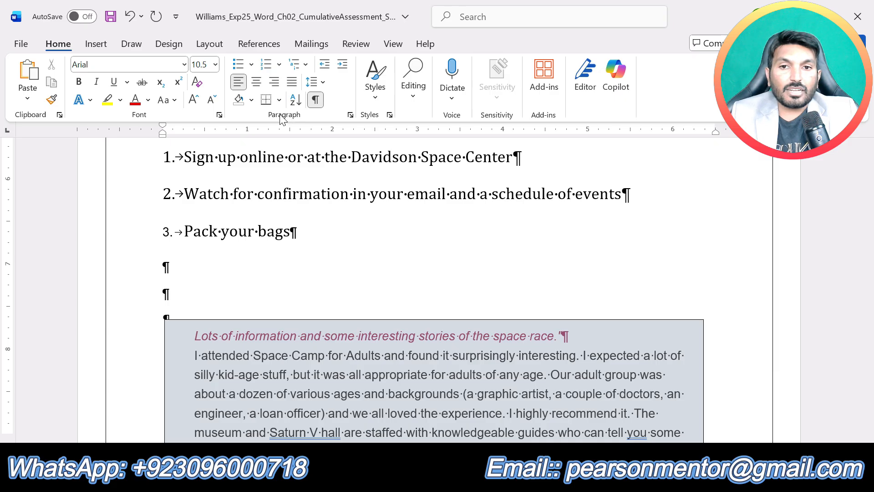
pyautogui.click(350, 115)
pyautogui.click(521, 49)
pyautogui.moveTo(522, 50); pyautogui.dragTo(550, 33)
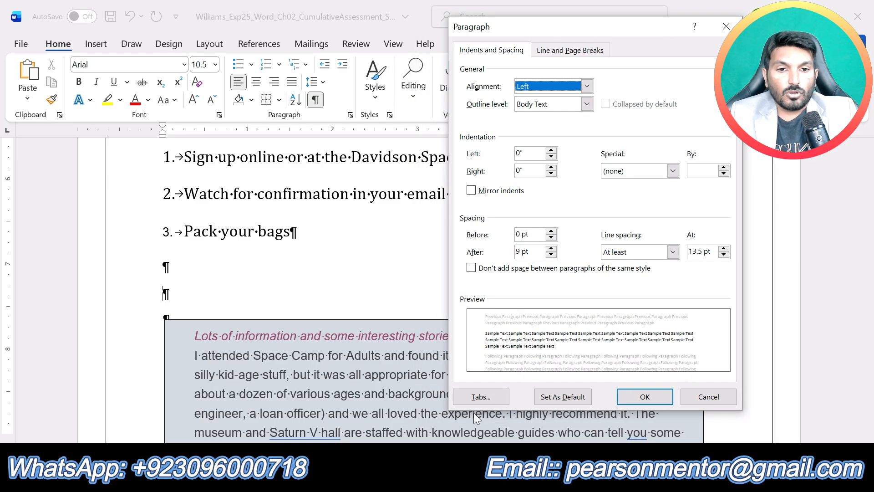
pyautogui.click(481, 396)
pyautogui.moveTo(475, 148); pyautogui.dragTo(492, 121)
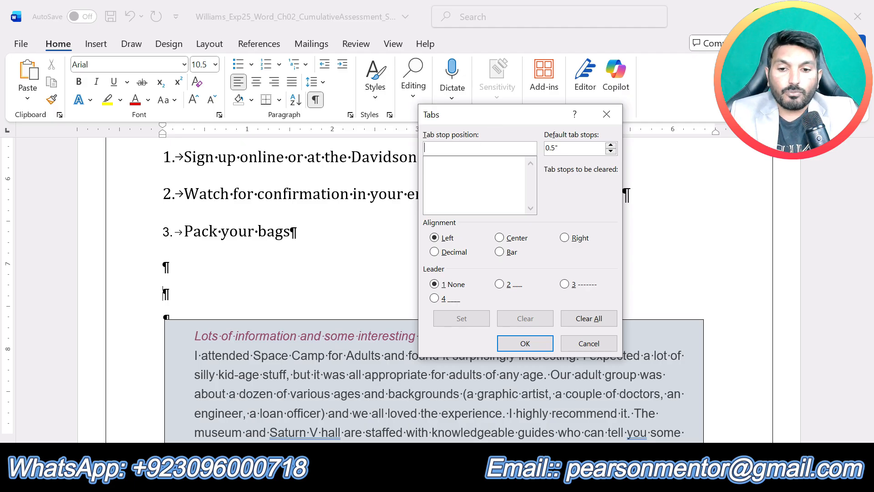
pyautogui.write('1')
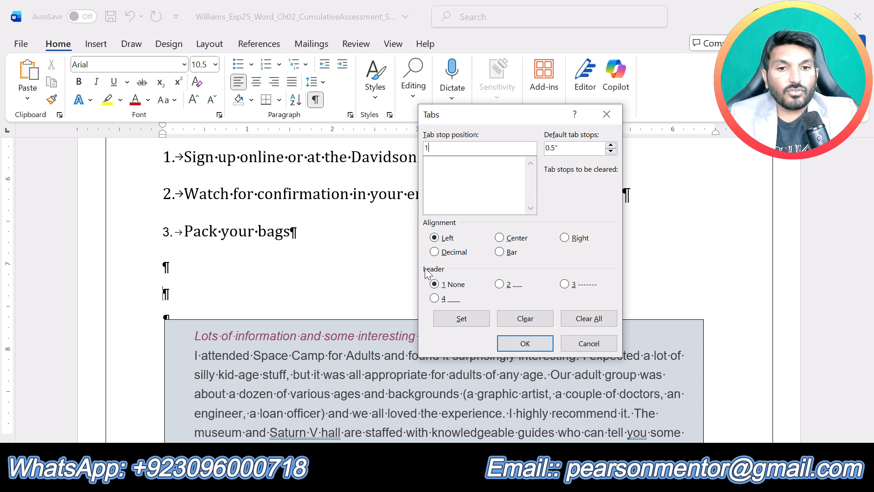
pyautogui.click(457, 322)
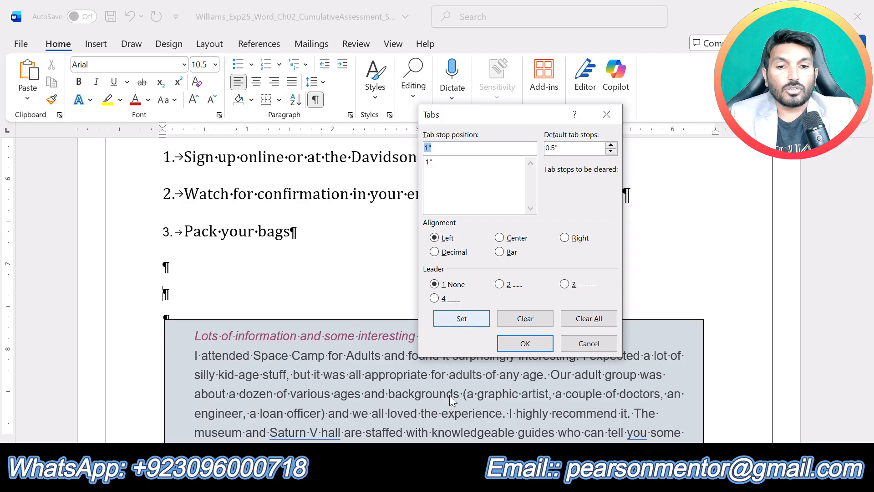
# Step: Add a right tab stop at 6" with dash leader option 3 to the same paragraph, checking it against the instructions, and apply the tab settings
pyautogui.moveTo(486, 481)
pyautogui.click(412, 410)
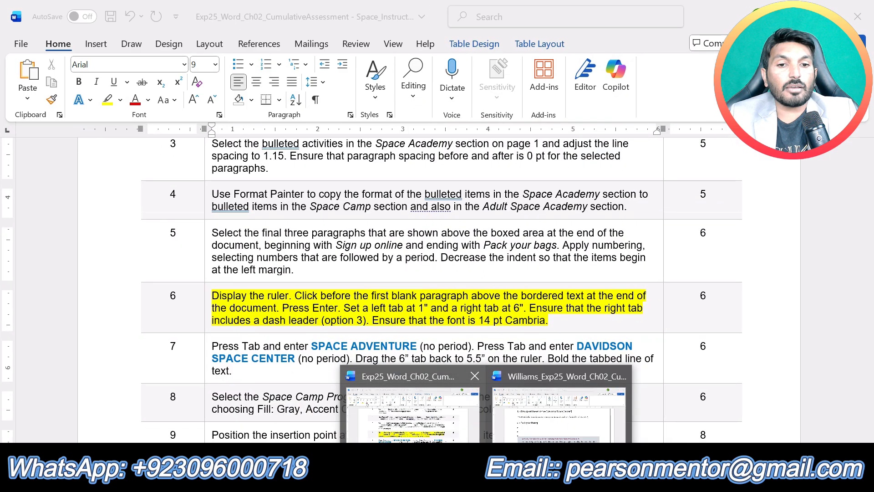
pyautogui.click(559, 415)
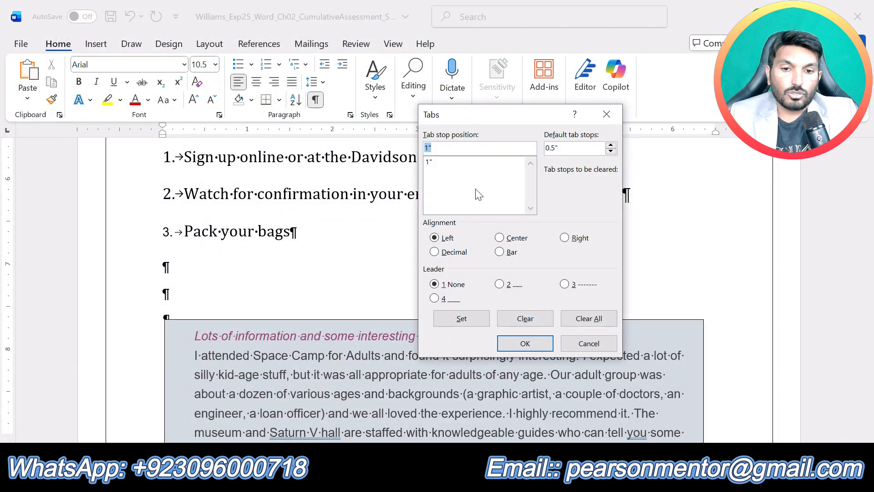
pyautogui.write('6')
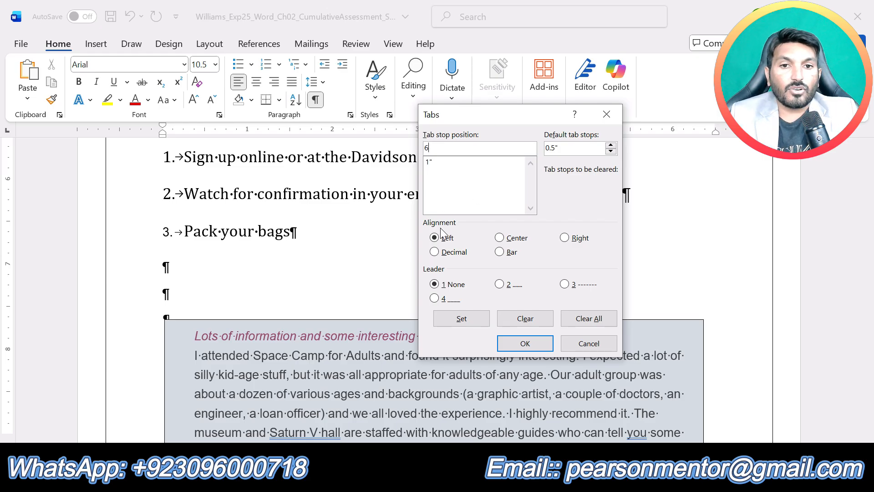
pyautogui.click(565, 238)
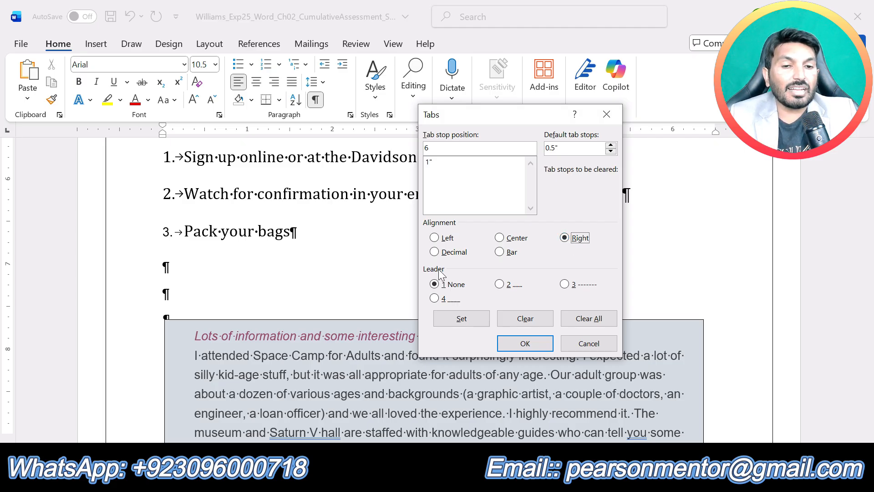
pyautogui.click(565, 285)
pyautogui.click(486, 478)
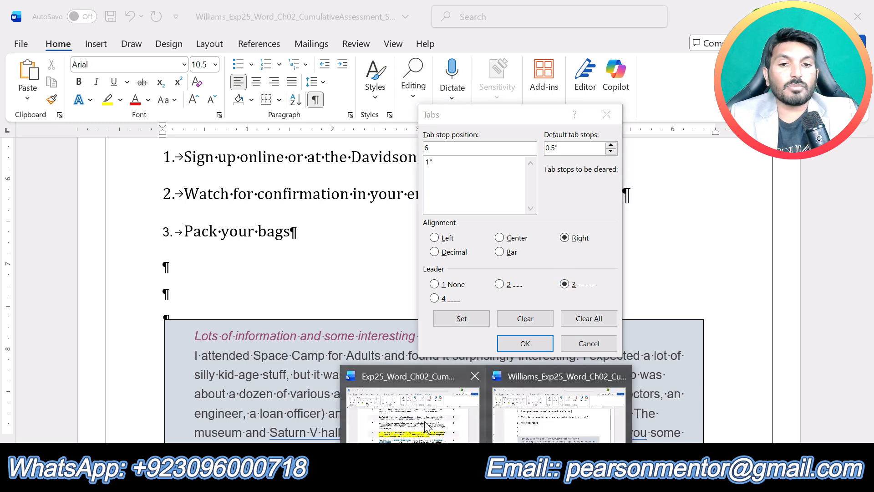
pyautogui.moveTo(425, 427)
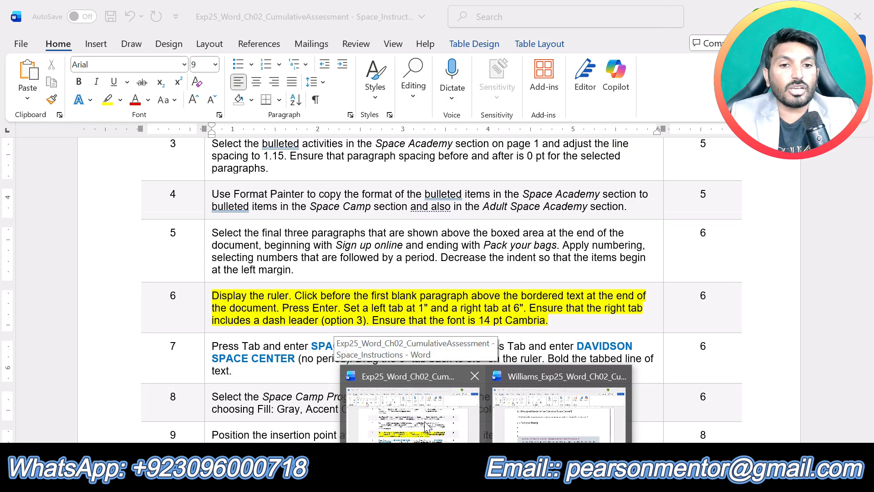
pyautogui.moveTo(580, 425)
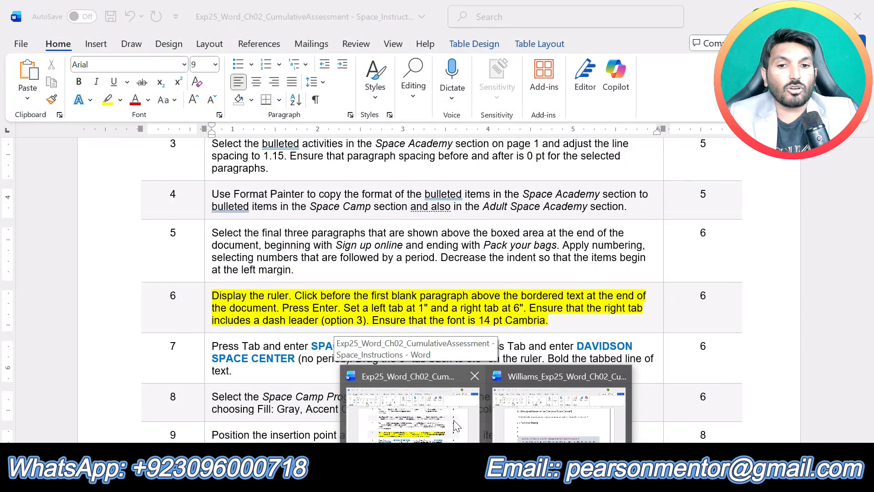
pyautogui.click(577, 426)
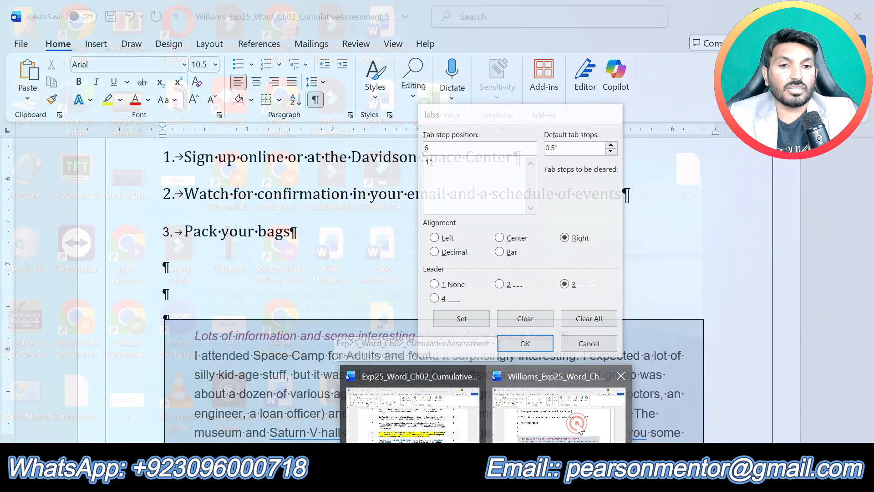
pyautogui.click(525, 343)
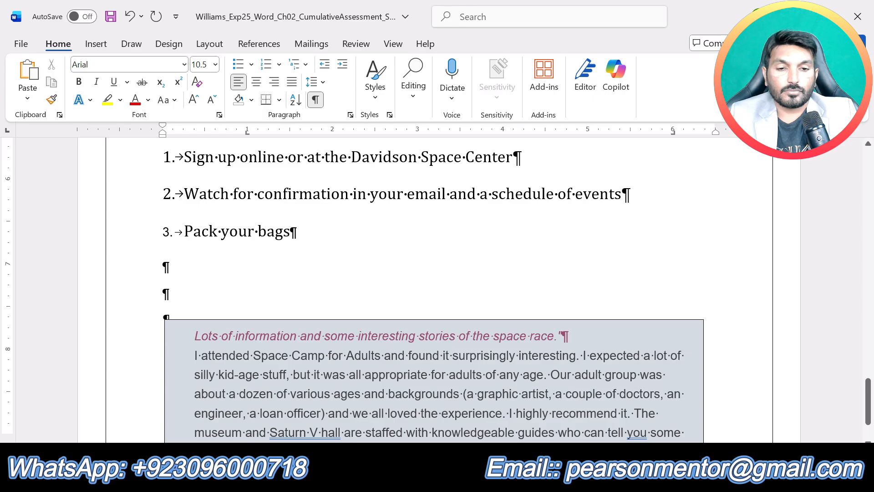
# Step: Check the end of the step 6 instructions and set the new tabbed blank paragraph's font to Cambria, 14 pt
pyautogui.click(487, 479)
pyautogui.click(432, 431)
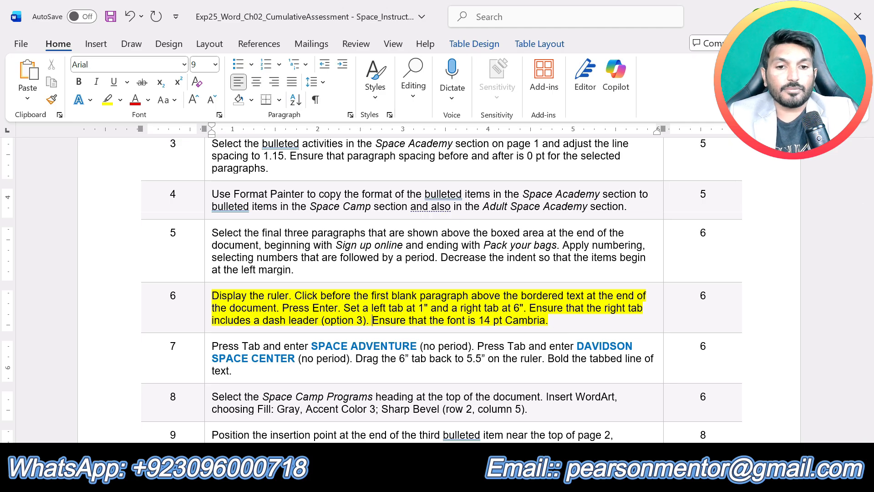
pyautogui.click(747, 429)
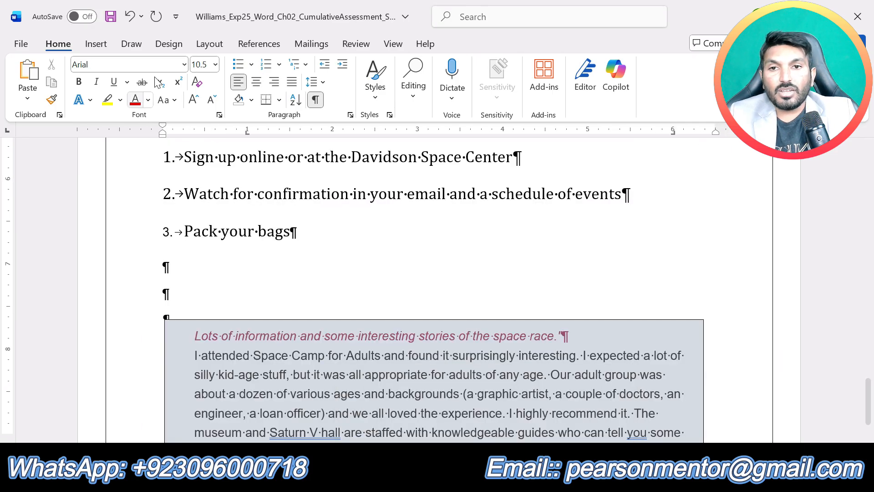
pyautogui.click(184, 65)
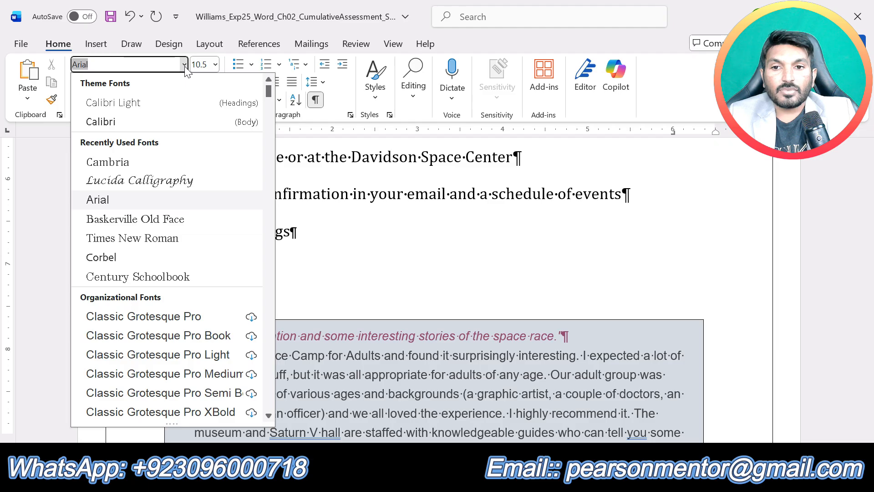
pyautogui.click(117, 168)
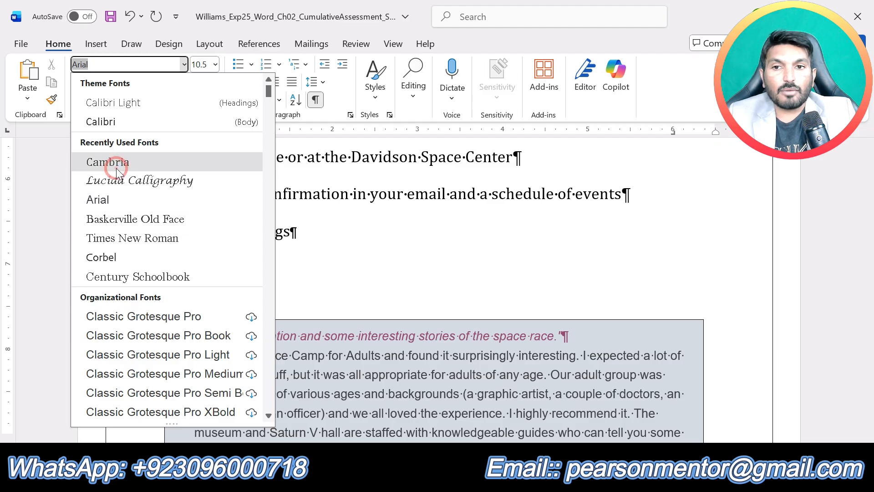
pyautogui.click(215, 66)
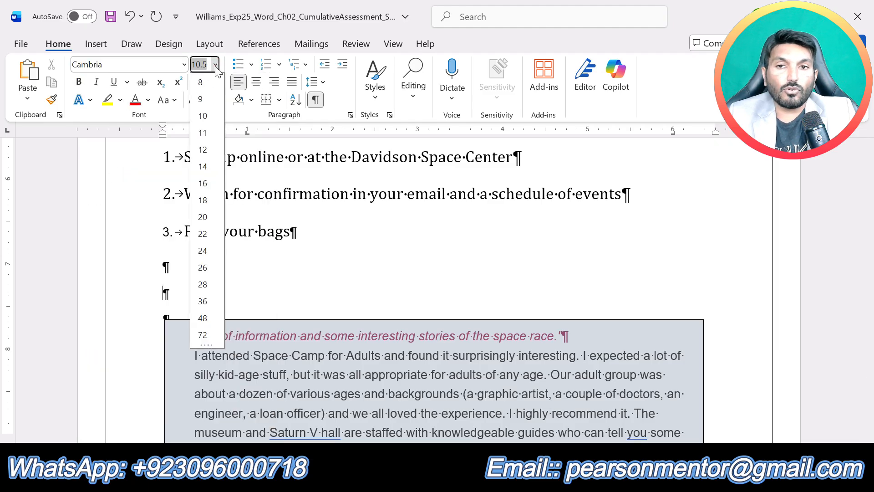
pyautogui.click(206, 169)
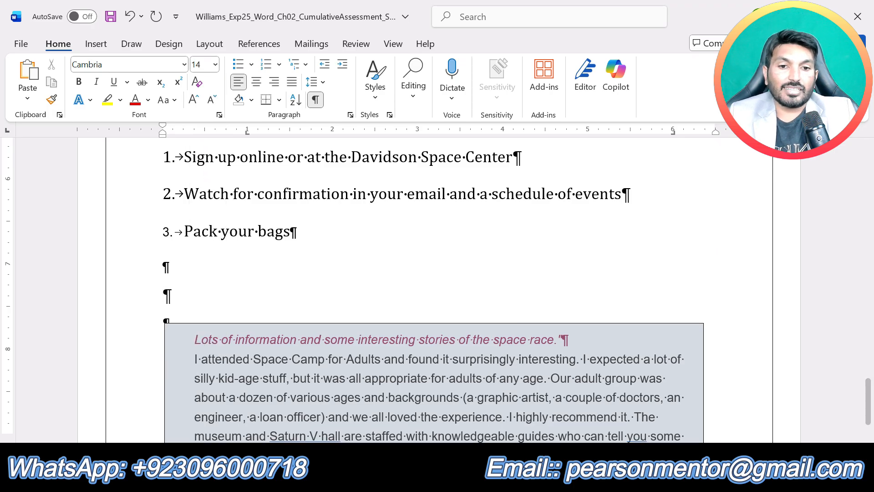
# Step: In the instructions document, remove the yellow highlight from the step 6 text and highlight the step 7 text in yellow
pyautogui.moveTo(486, 479)
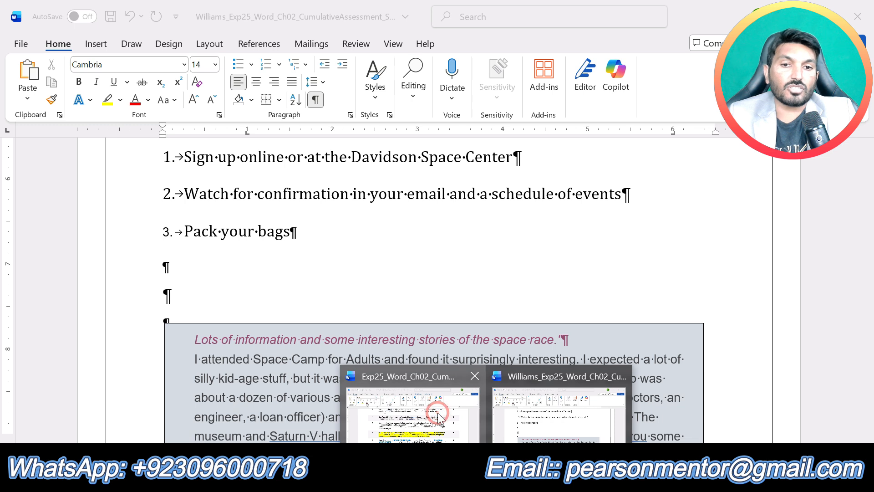
pyautogui.click(437, 417)
pyautogui.hotkey('ctrl', 'z')
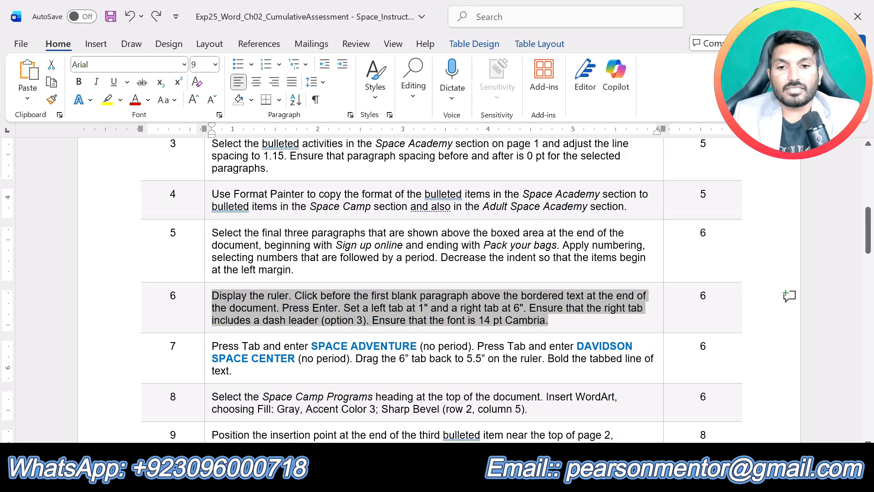
pyautogui.click(295, 376)
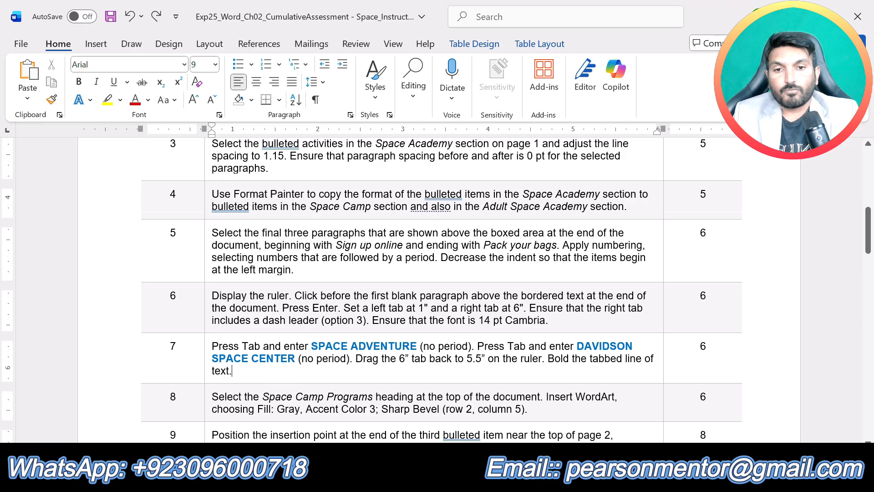
pyautogui.moveTo(244, 368); pyautogui.dragTo(212, 346)
pyautogui.click(277, 323)
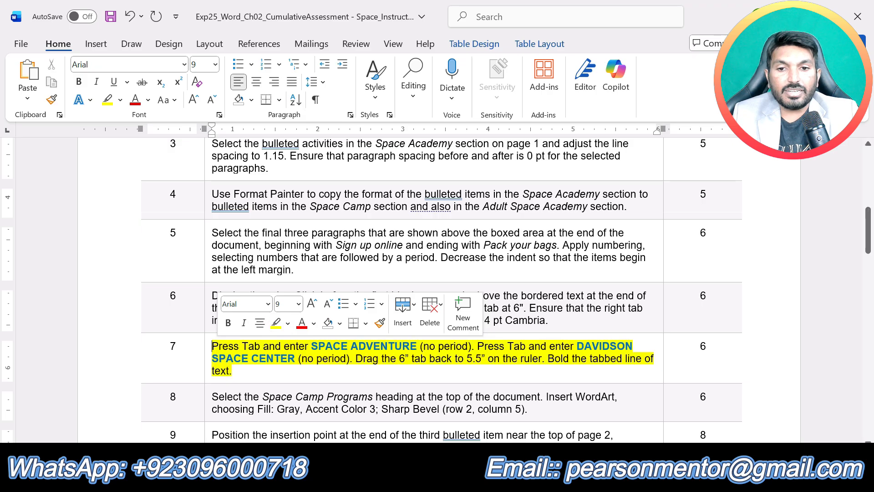
pyautogui.press('Right')
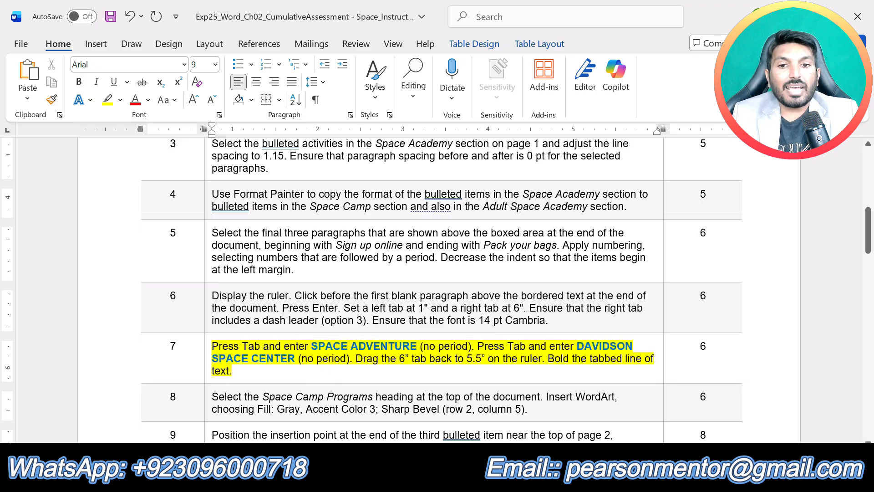
# Step: In the Space Camp Programs document, enter SPACE ADVENTURE at the 1" tab stop of the blank paragraph above the bordered text
pyautogui.moveTo(313, 346); pyautogui.dragTo(416, 346)
pyautogui.click(486, 480)
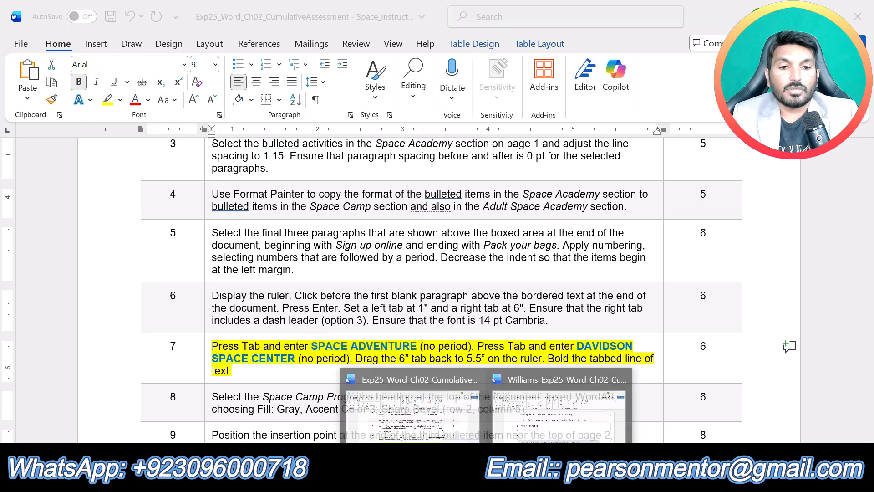
pyautogui.click(557, 417)
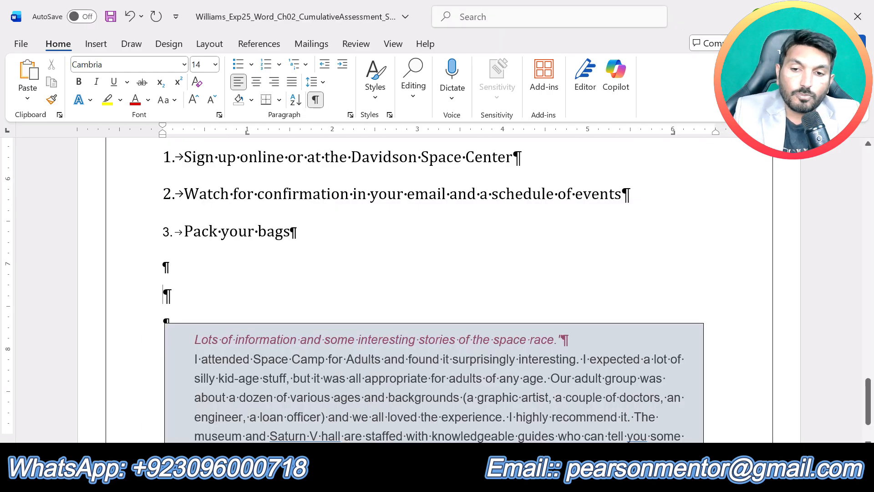
pyautogui.press('Tab')
pyautogui.write('SPACE ADVENTURE')
# Step: Check the step 7 instructions and add DAVIDSON SPACE CENTER at the next tab stop after SPACE ADVENTURE
pyautogui.click(486, 480)
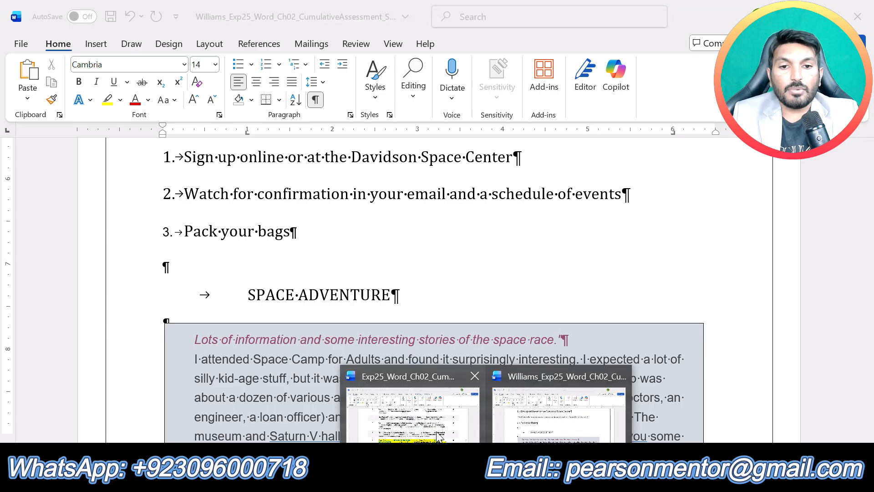
pyautogui.click(439, 435)
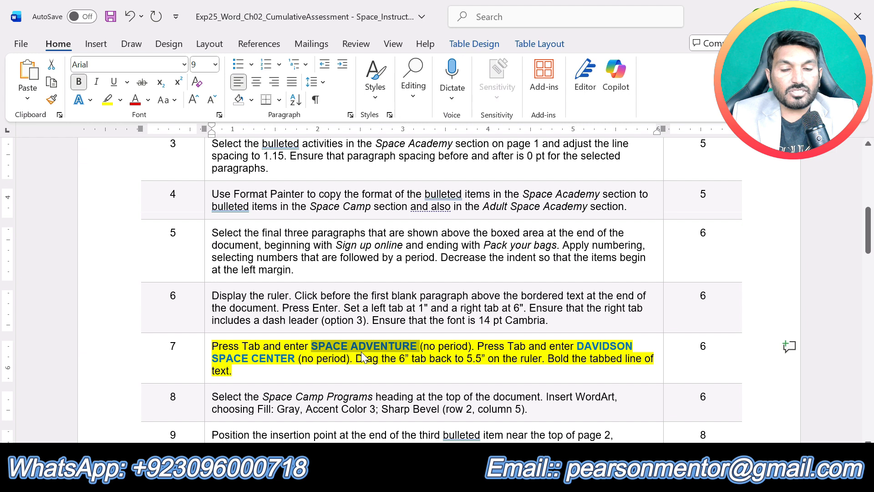
pyautogui.click(484, 370)
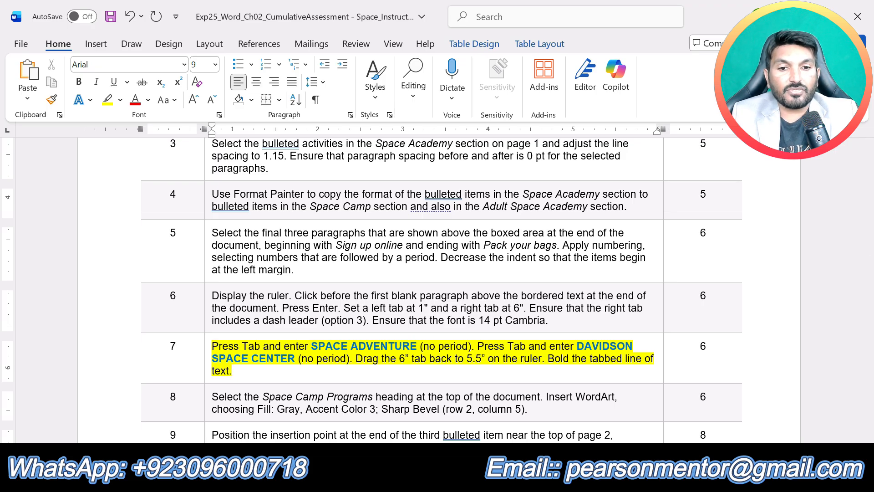
pyautogui.moveTo(485, 480)
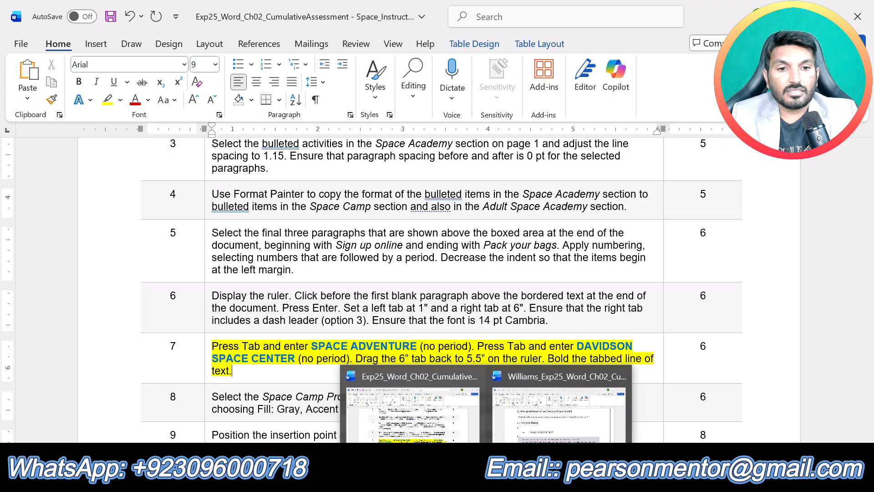
pyautogui.click(520, 428)
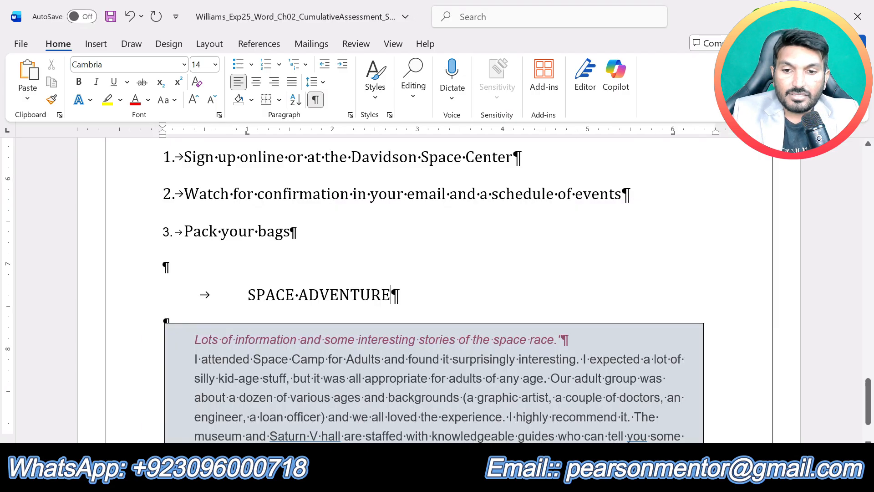
pyautogui.press('Tab')
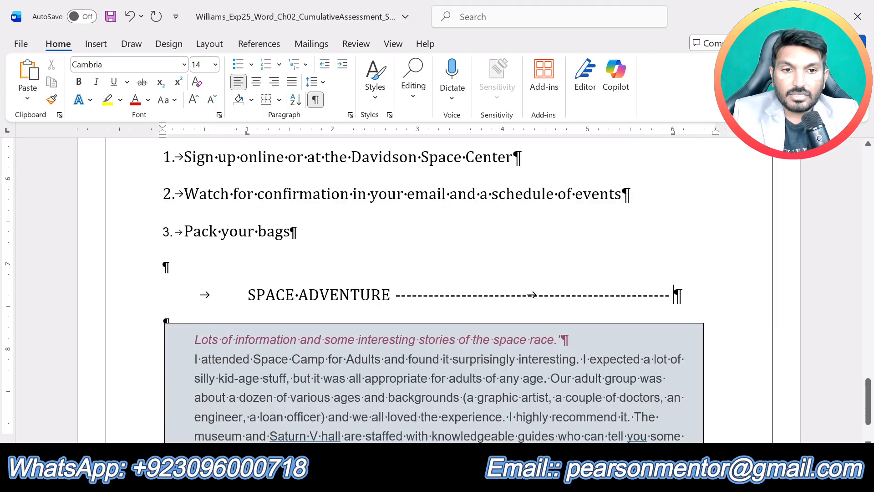
pyautogui.write('DAVIDSON SPACE CENTER')
# Step: Check the step 7 instructions and move the tabbed line's right tab stop from 6" to 5.5" on the ruler
pyautogui.click(486, 480)
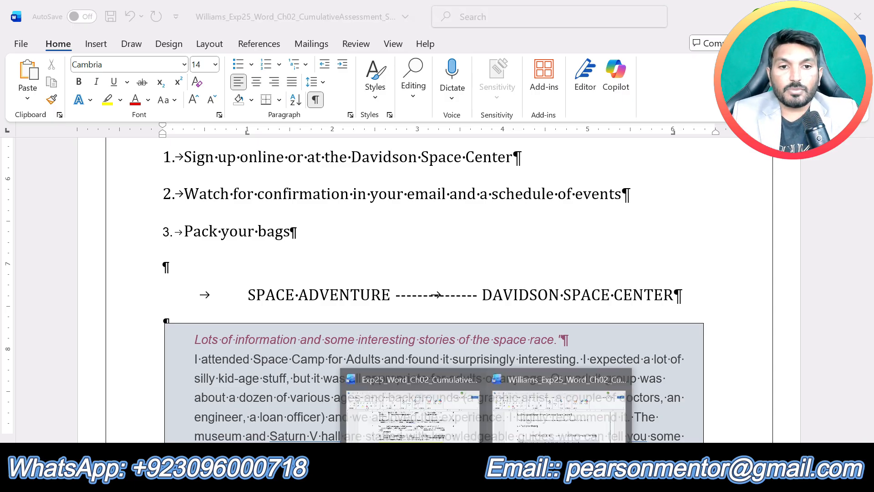
pyautogui.click(424, 416)
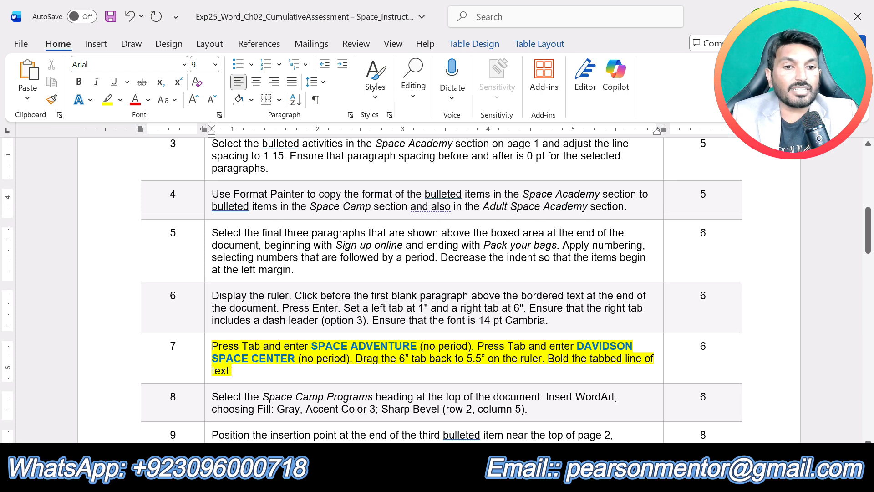
pyautogui.click(485, 476)
pyautogui.click(551, 417)
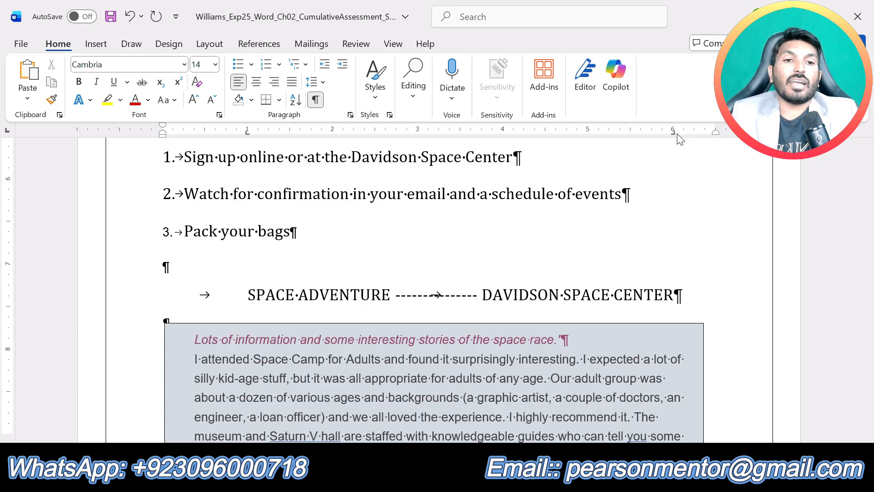
pyautogui.moveTo(675, 133); pyautogui.dragTo(630, 135)
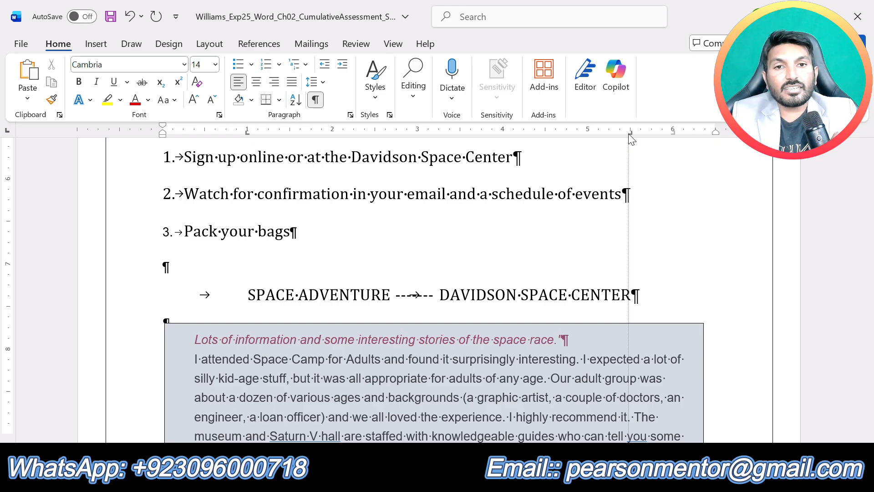
pyautogui.moveTo(629, 133); pyautogui.dragTo(630, 134)
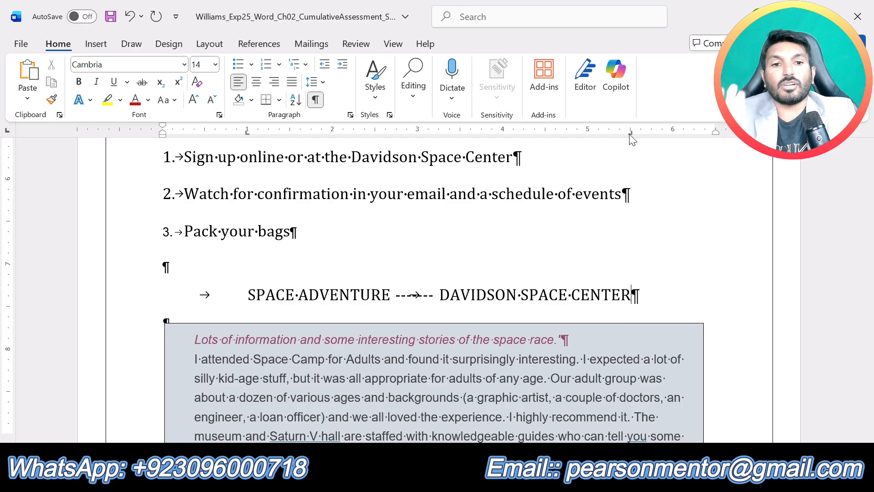
# Step: Bold the tabbed line from SPACE ADVENTURE through DAVIDSON SPACE CENTER
pyautogui.moveTo(642, 295); pyautogui.dragTo(248, 296)
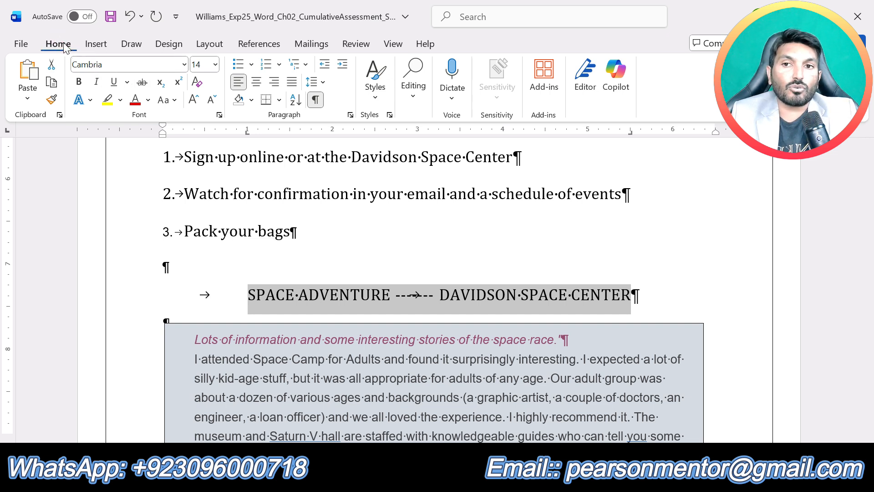
pyautogui.click(80, 83)
pyautogui.click(685, 296)
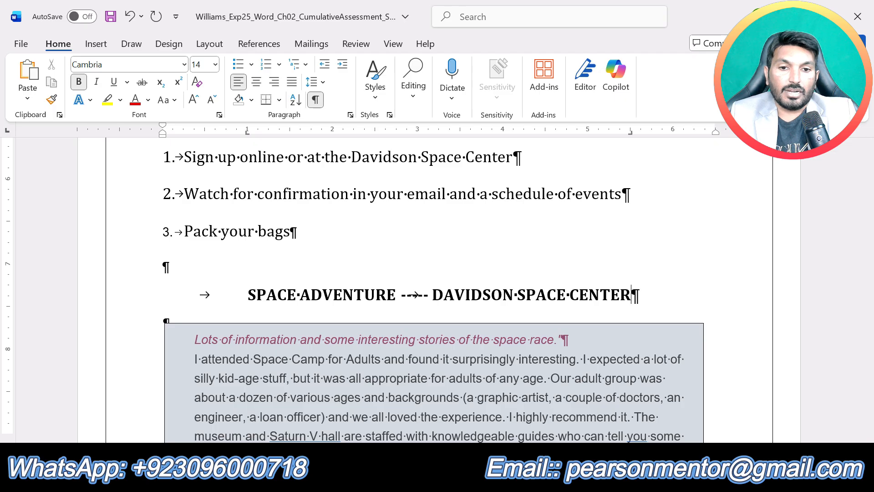
# Step: In the instructions document, remove the yellow highlight from the step 7 text and highlight the step 8 text in yellow
pyautogui.click(486, 479)
pyautogui.click(439, 402)
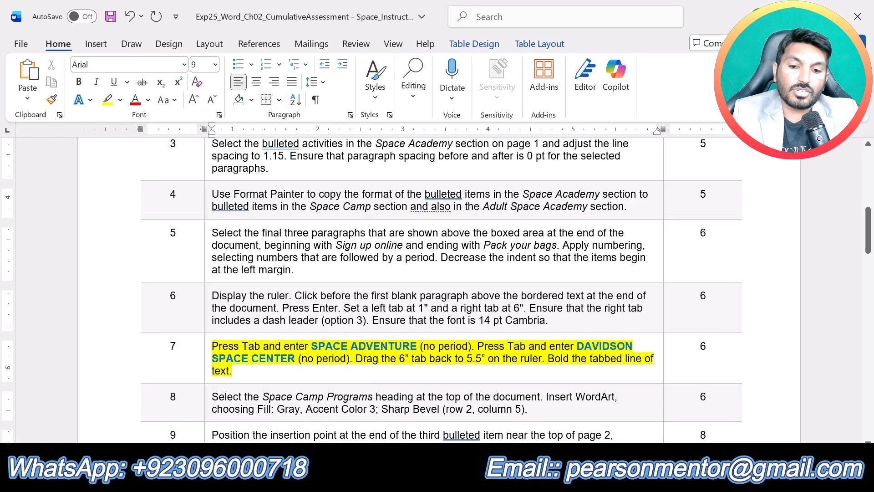
pyautogui.hotkey('ctrl', 'z')
pyautogui.click(378, 346)
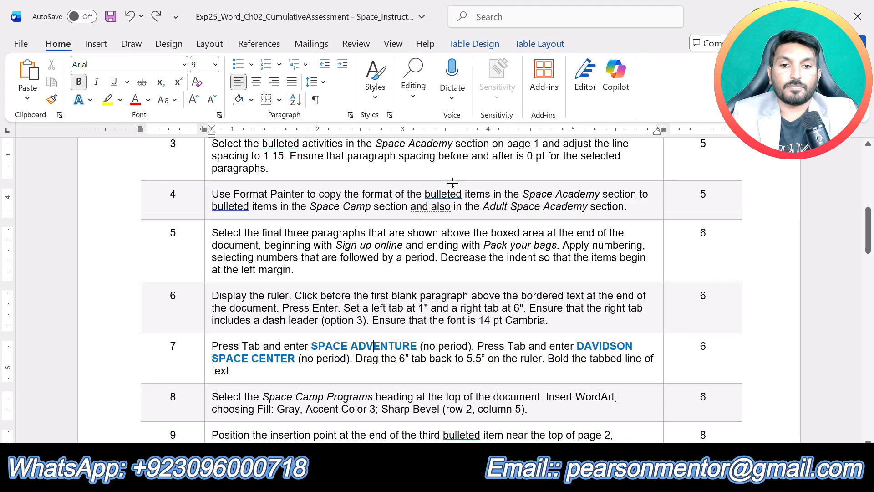
pyautogui.scroll(-5, 378, 346)
pyautogui.moveTo(529, 197); pyautogui.dragTo(274, 187)
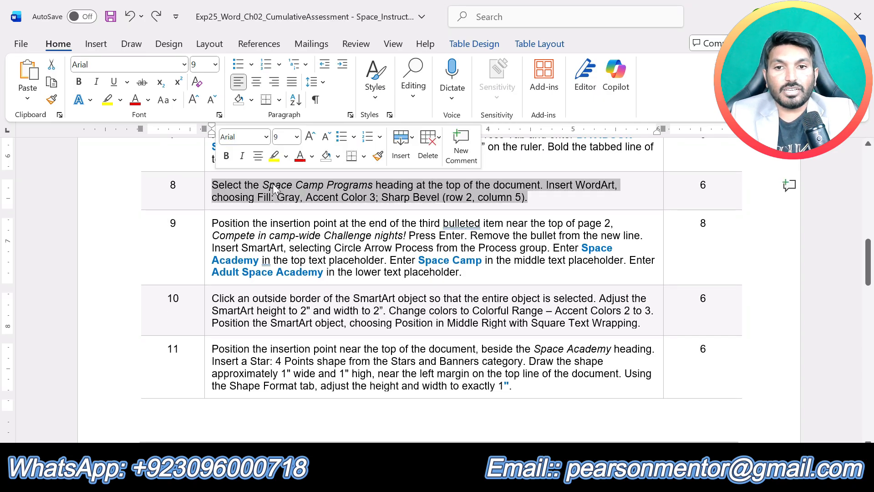
pyautogui.click(274, 156)
pyautogui.click(331, 207)
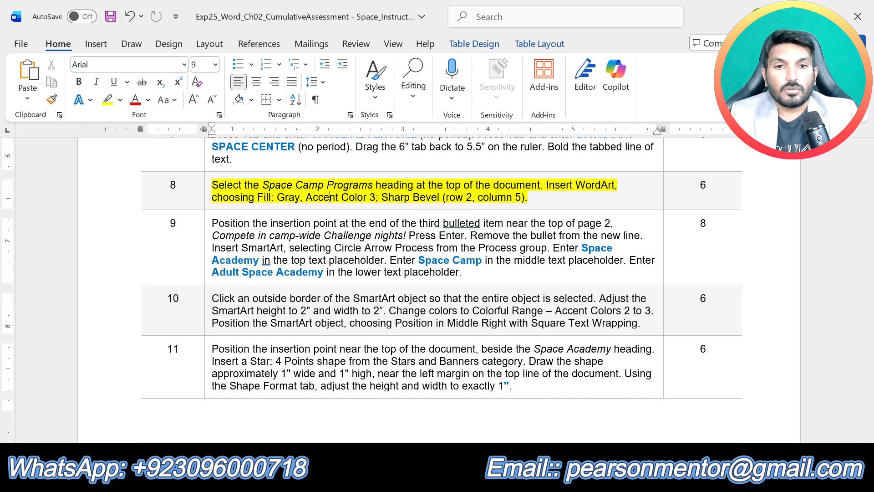
# Step: Convert the SPACE CAMP PROGRAMS heading at the top of the document to WordArt, choosing Fill: Gray, Accent color 3; Sharp Bevel
pyautogui.click(664, 434)
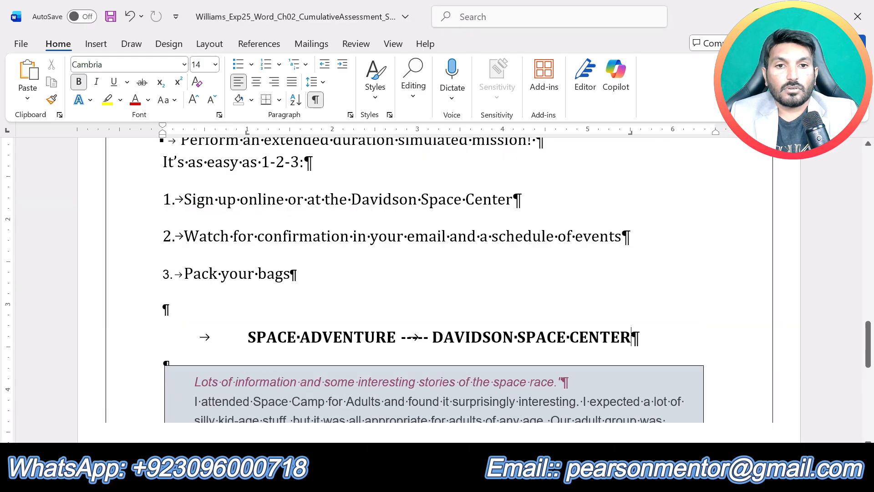
pyautogui.scroll(20, 437, 291)
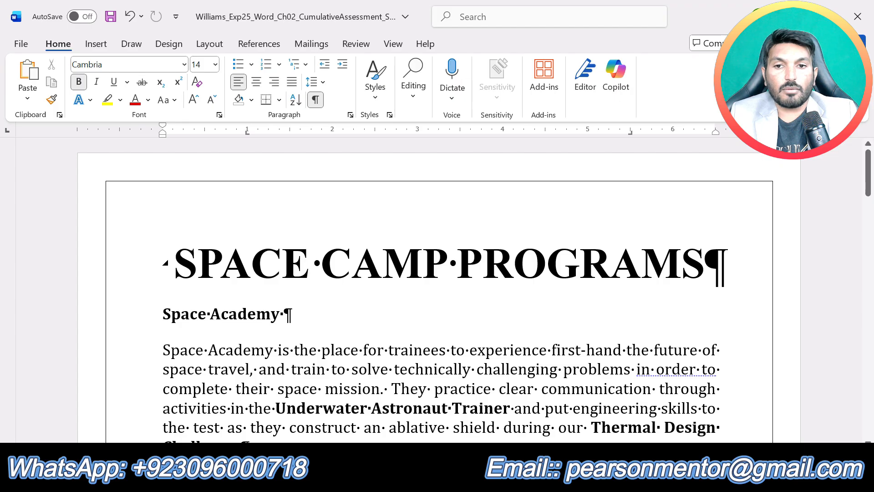
pyautogui.moveTo(178, 263); pyautogui.dragTo(724, 269)
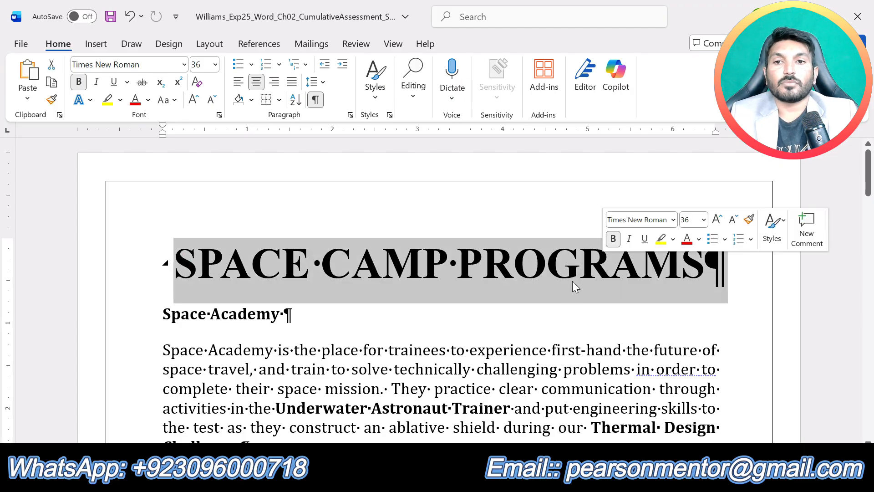
pyautogui.click(487, 479)
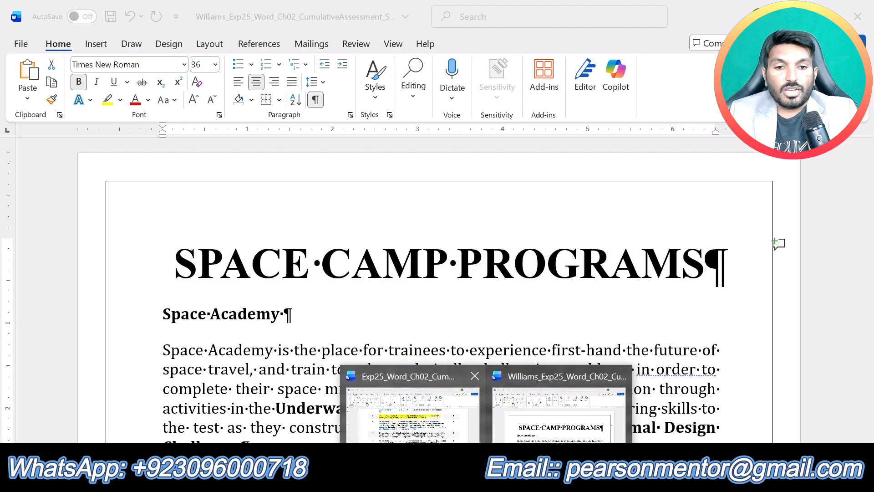
pyautogui.click(436, 440)
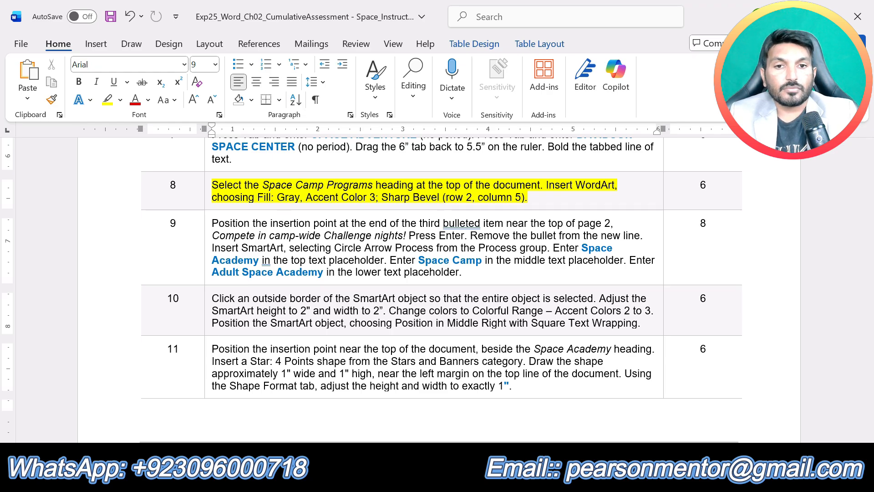
pyautogui.click(548, 423)
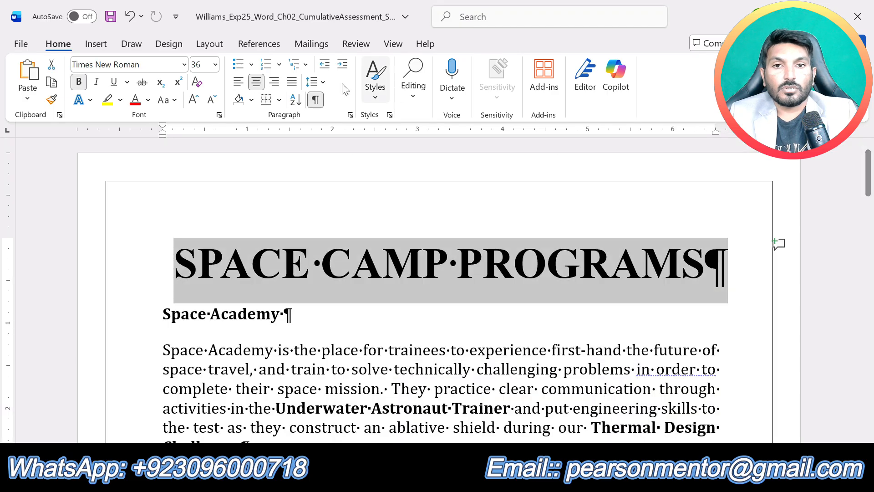
pyautogui.click(95, 44)
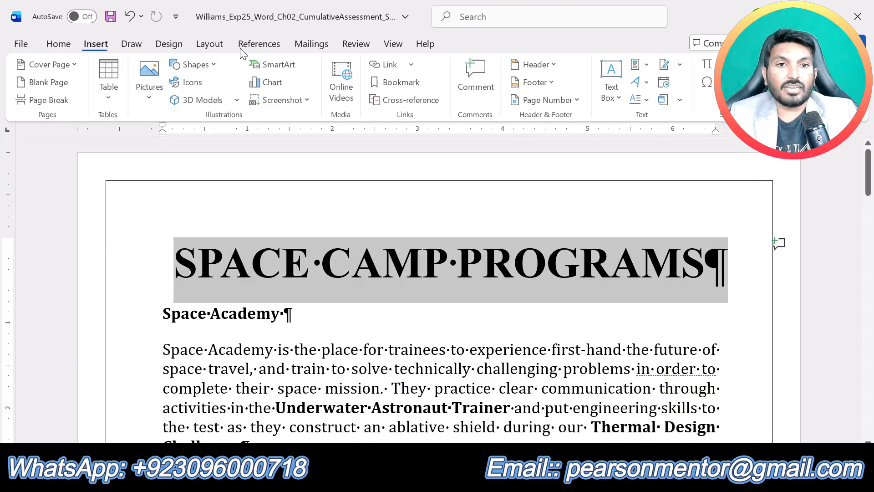
pyautogui.click(647, 83)
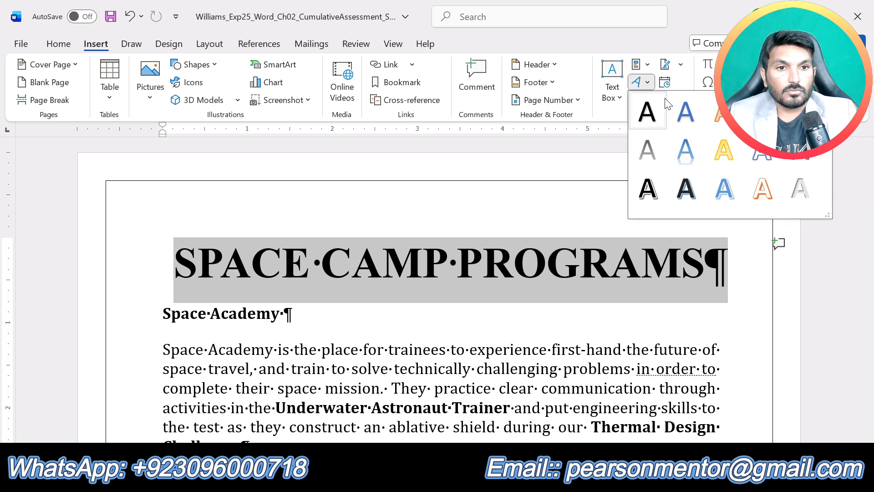
pyautogui.click(796, 157)
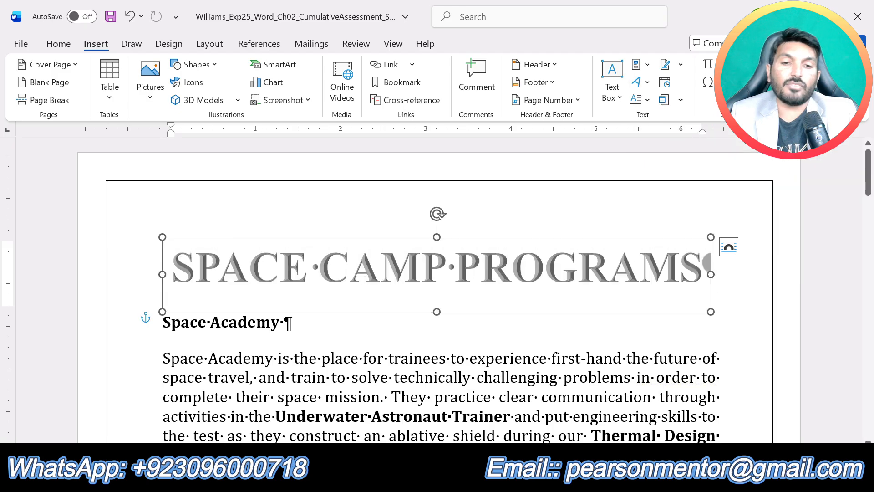
pyautogui.click(485, 353)
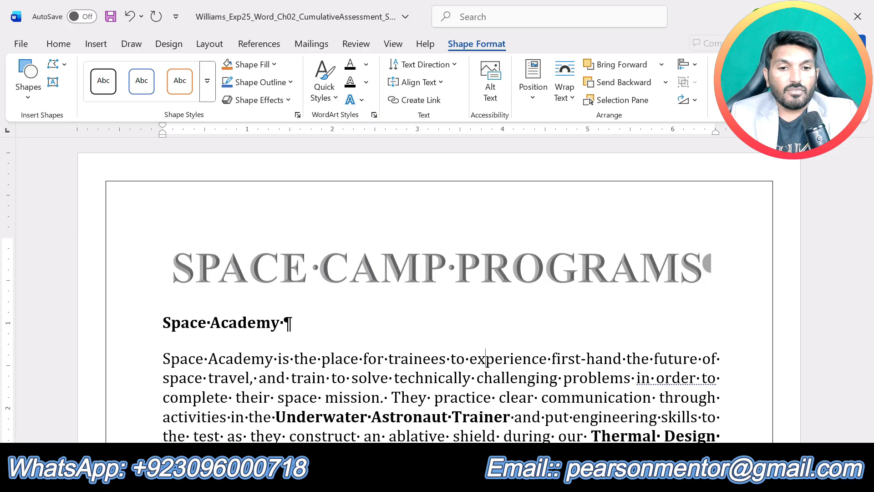
# Step: In the instructions document, remove the yellow highlight from the step 8 text and highlight the step 9 text in yellow
pyautogui.moveTo(488, 481)
pyautogui.click(436, 436)
pyautogui.scroll(-15, 436, 410)
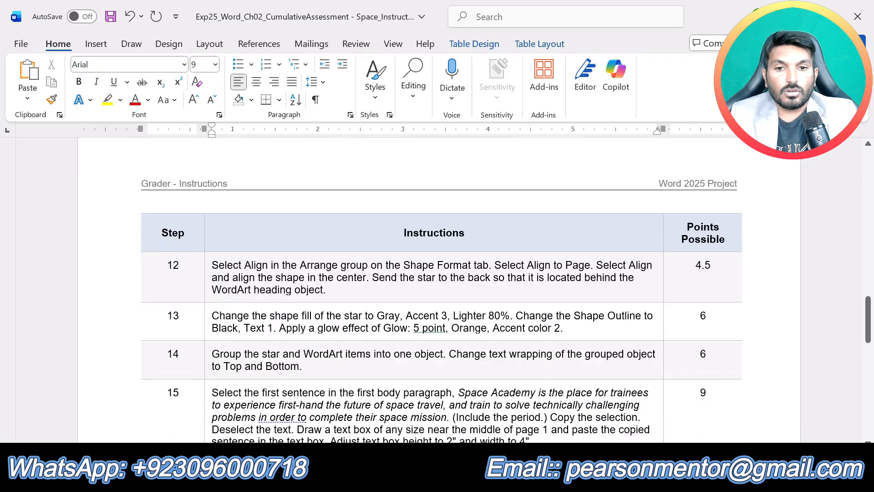
pyautogui.scroll(15, 330, 196)
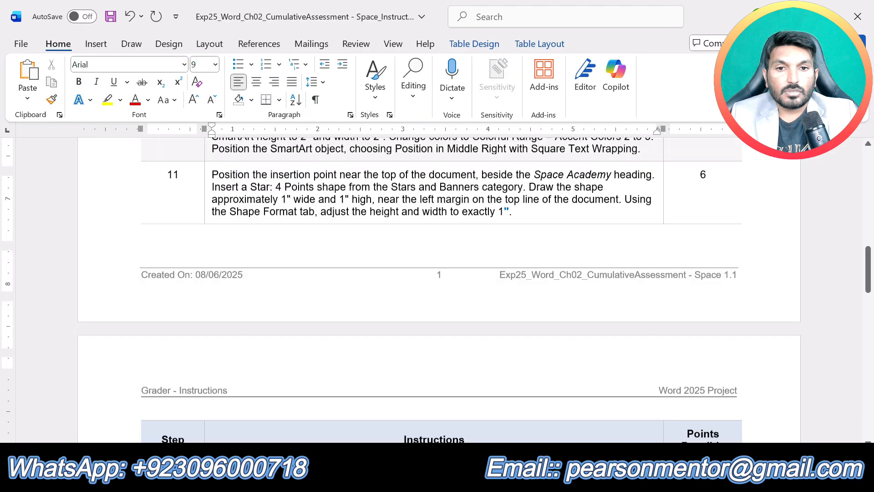
pyautogui.scroll(-10, 330, 197)
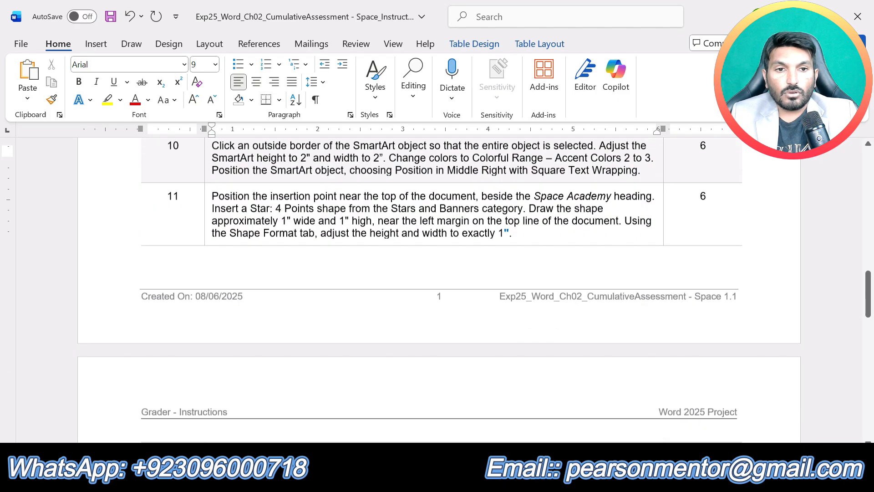
pyautogui.scroll(-3, 445, 398)
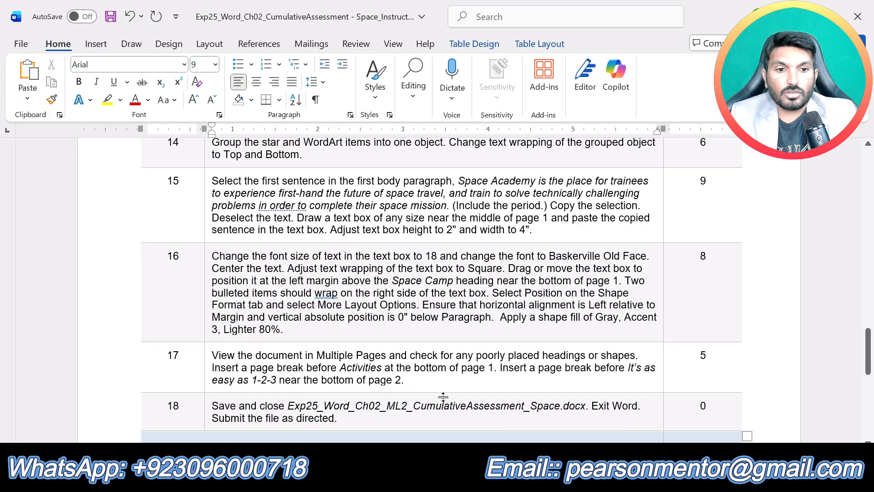
pyautogui.scroll(10, 445, 398)
pyautogui.hotkey('ctrl', 'z')
pyautogui.moveTo(463, 315); pyautogui.dragTo(212, 266)
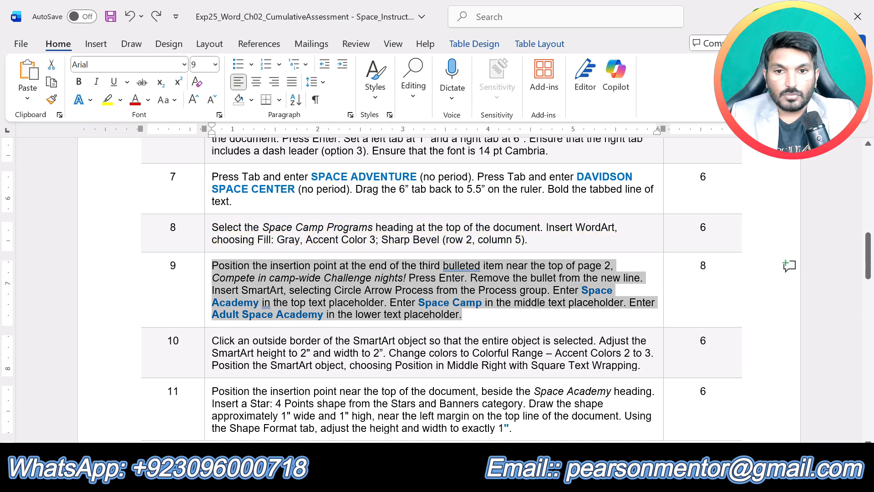
pyautogui.click(282, 237)
pyautogui.click(300, 302)
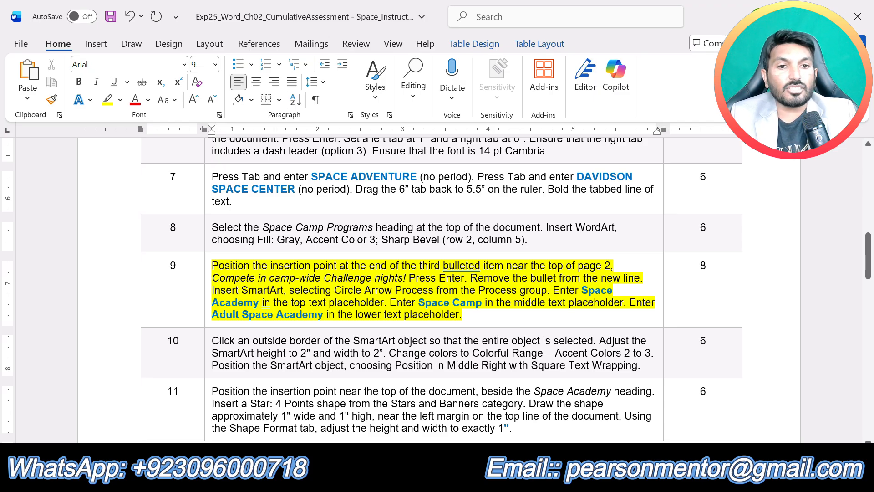
# Step: In the Space Camp document, place the insertion point at the end of page 2's third bulleted item, Compete in camp-wide Challenge nights!
pyautogui.click(486, 478)
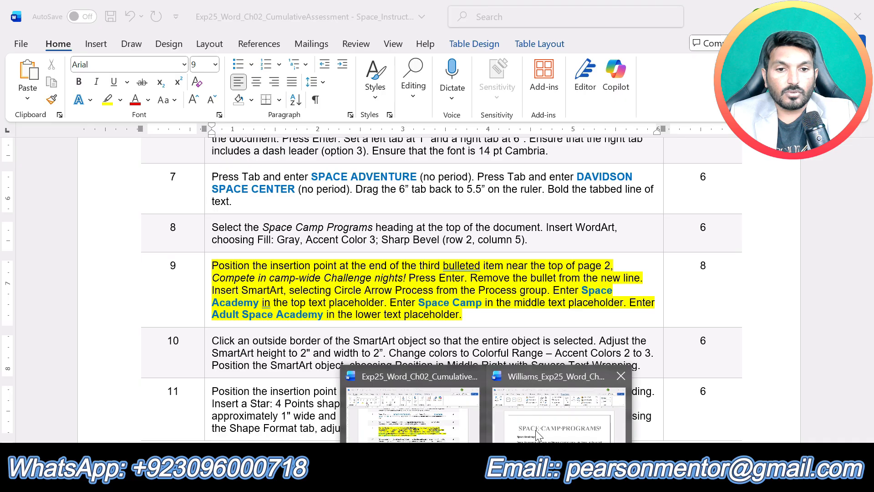
pyautogui.click(539, 428)
pyautogui.click(538, 427)
pyautogui.scroll(-5, 538, 427)
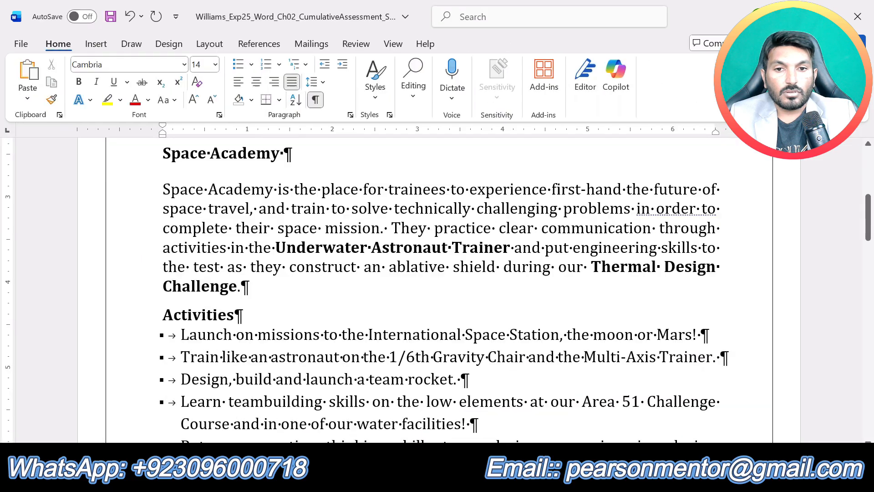
pyautogui.scroll(-2, 538, 427)
pyautogui.scroll(-15, 358, 328)
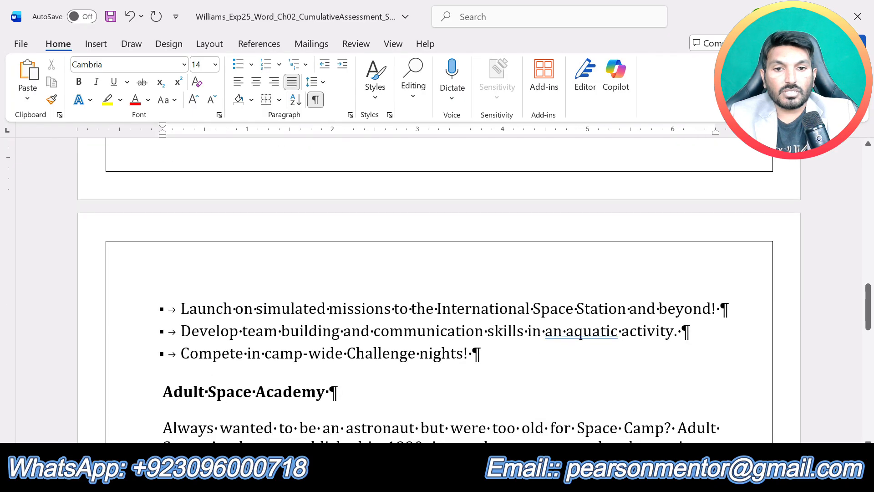
pyautogui.click(474, 353)
pyautogui.scroll(-2, 157, 392)
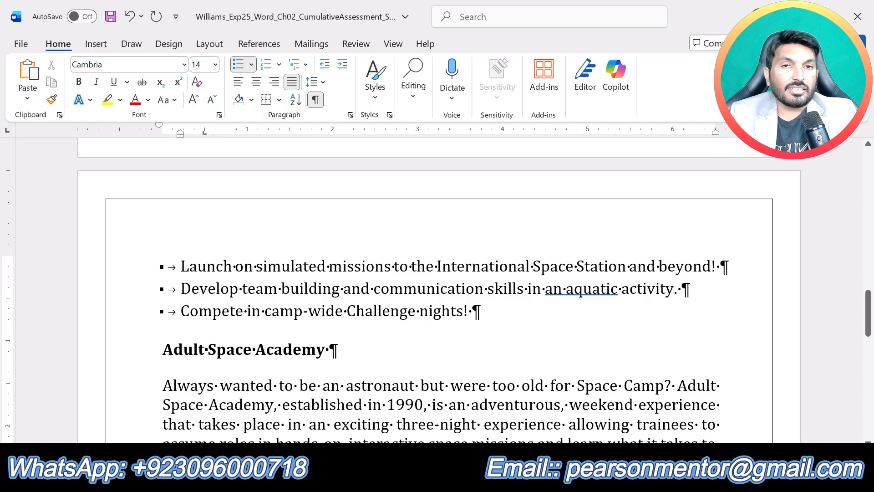
# Step: Check the step 9 instructions and add a new line after the Compete in camp-wide Challenge nights! bullet
pyautogui.click(487, 477)
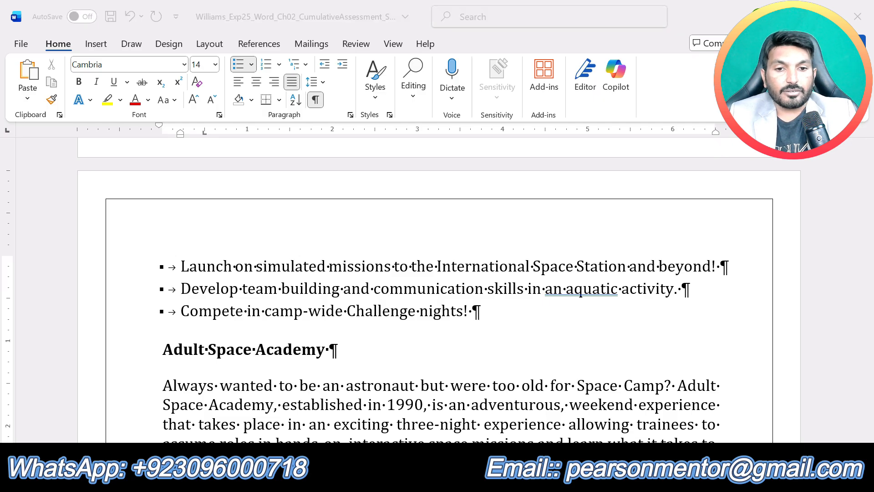
pyautogui.click(431, 420)
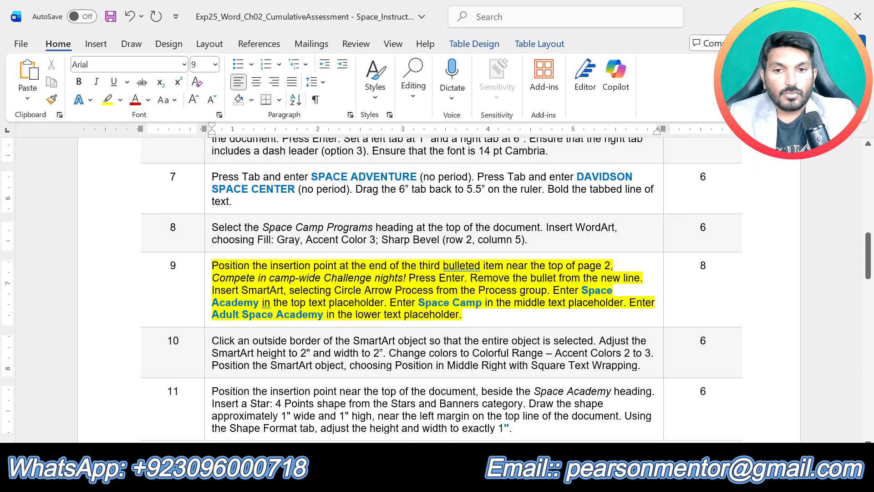
pyautogui.click(487, 476)
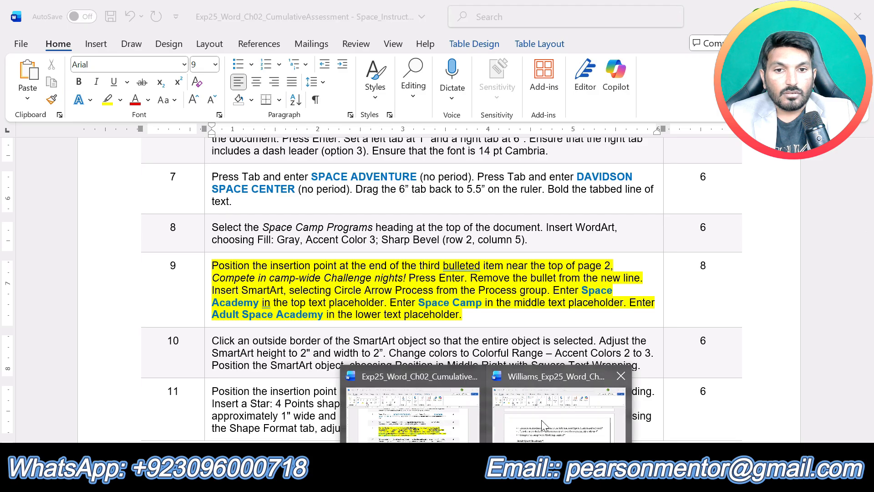
pyautogui.moveTo(542, 424)
pyautogui.click(412, 414)
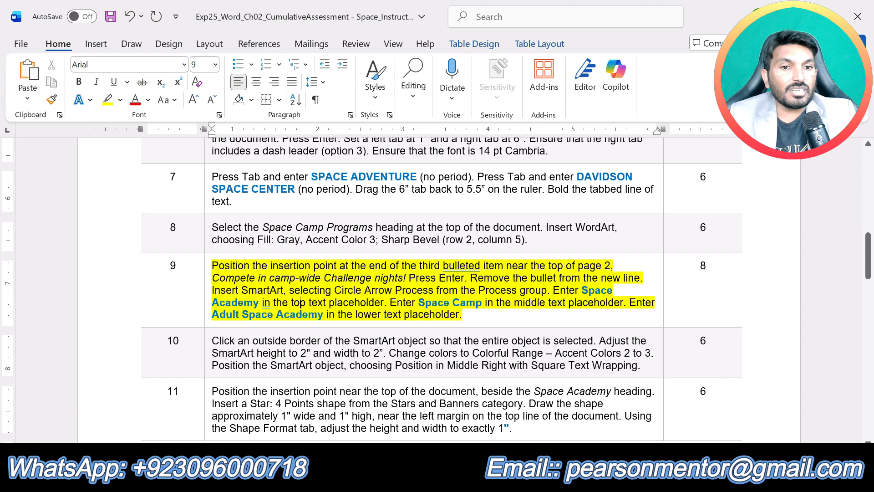
pyautogui.click(486, 476)
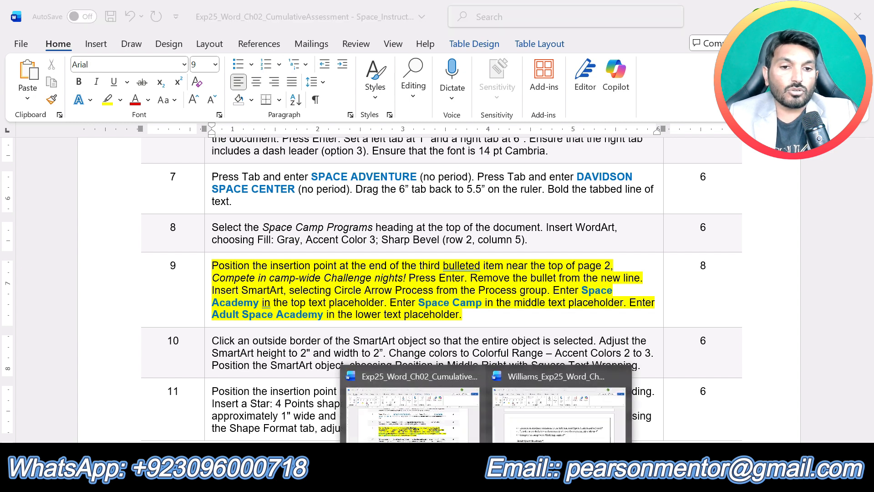
pyautogui.click(547, 425)
pyautogui.press('Return')
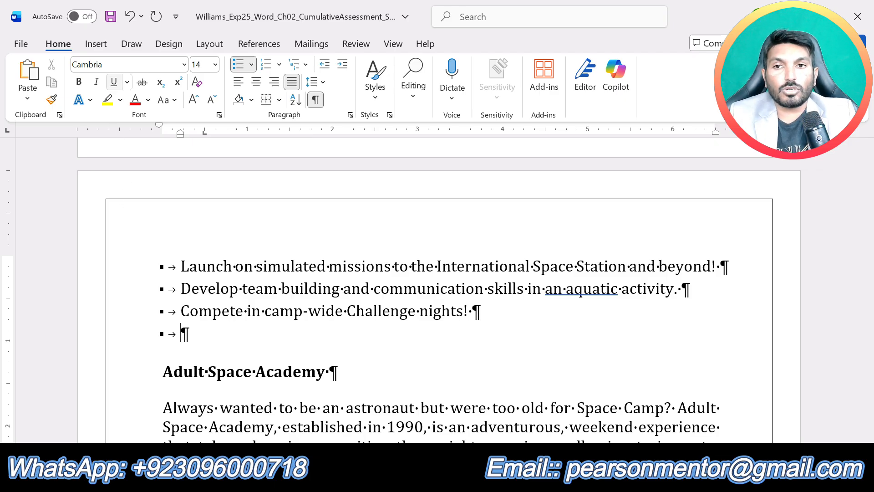
# Step: Remove the bullet from the new empty line above the Adult Space Academy heading
pyautogui.click(375, 97)
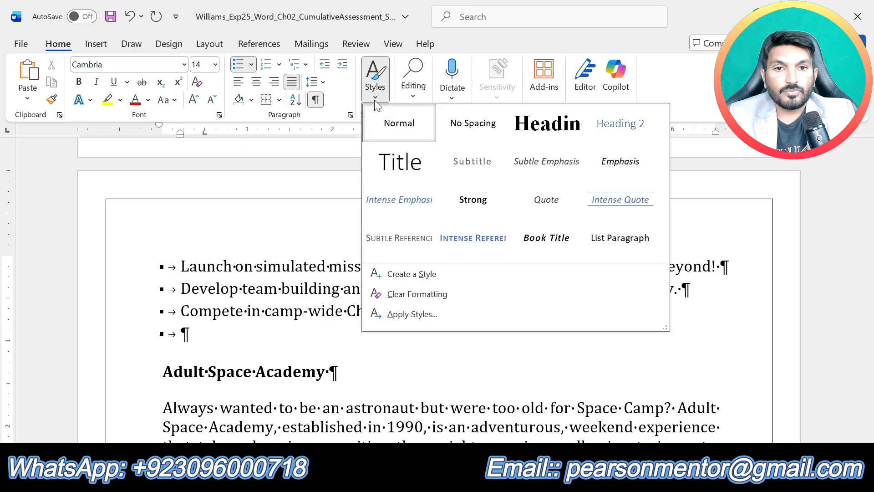
pyautogui.click(412, 130)
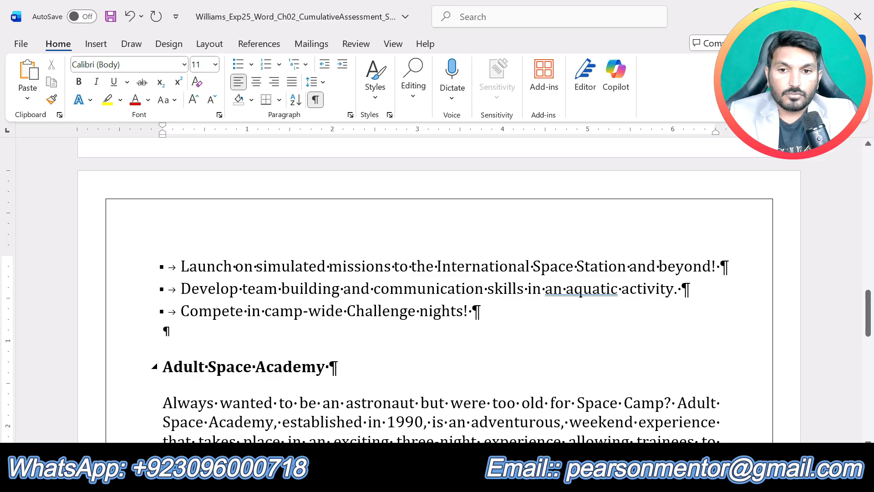
pyautogui.click(238, 65)
pyautogui.click(239, 65)
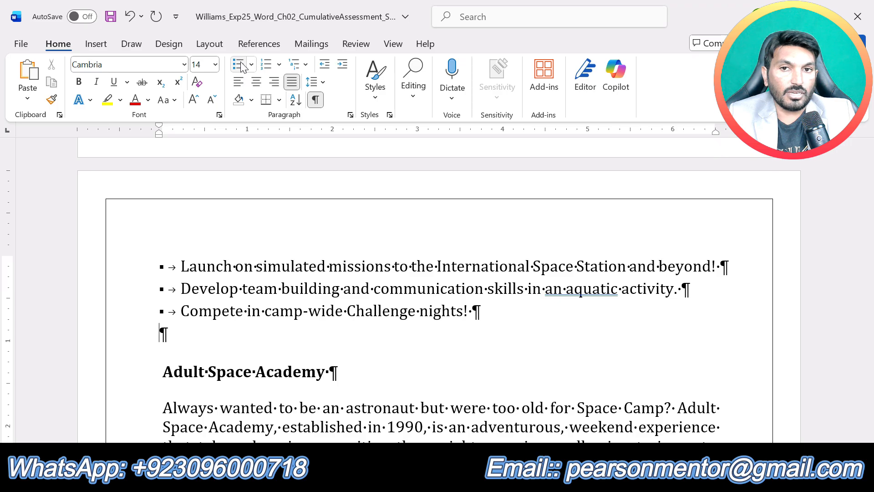
# Step: Check the step 9 instructions and insert a Circle Arrow Process SmartArt from the Process group on the empty line above Adult Space Academy
pyautogui.click(485, 481)
pyautogui.click(389, 382)
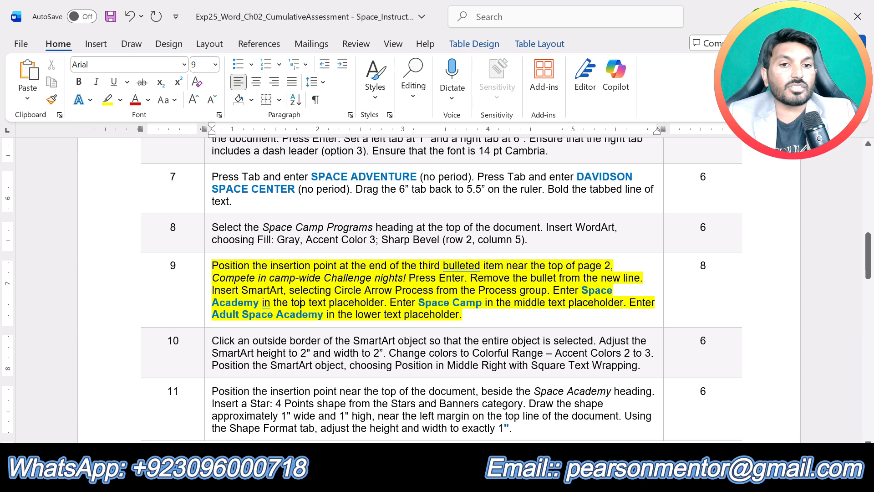
pyautogui.click(486, 481)
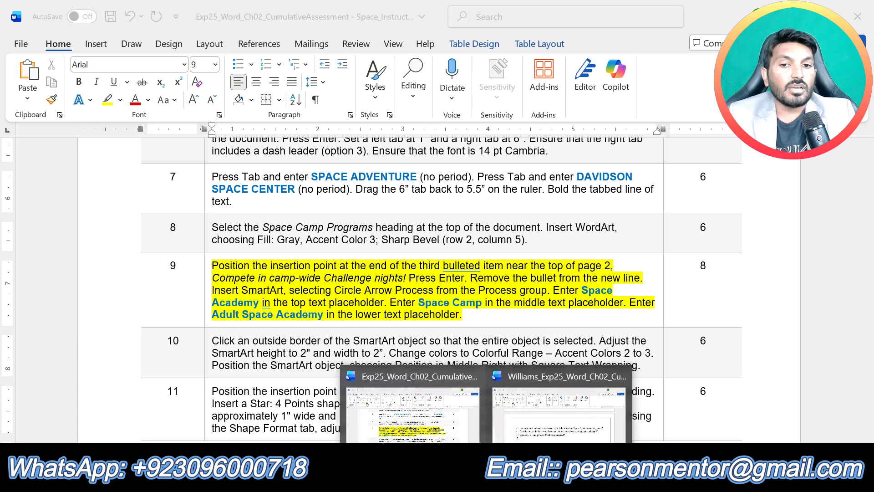
pyautogui.click(559, 410)
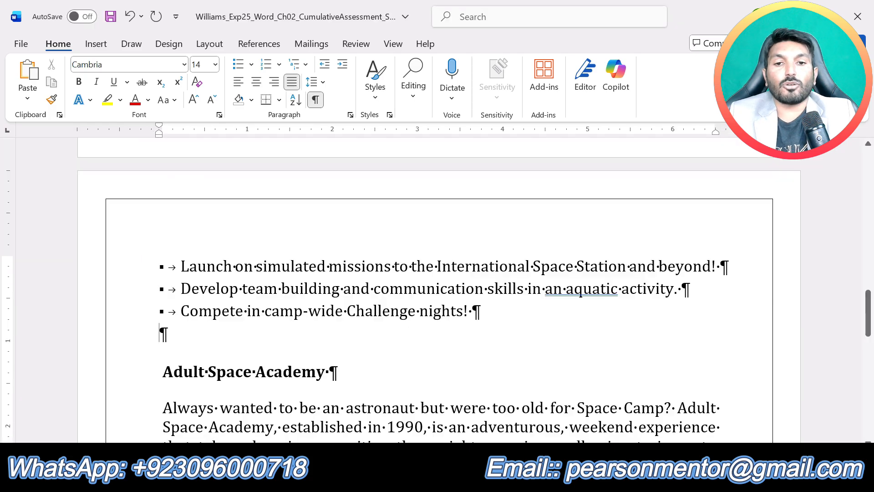
pyautogui.click(96, 44)
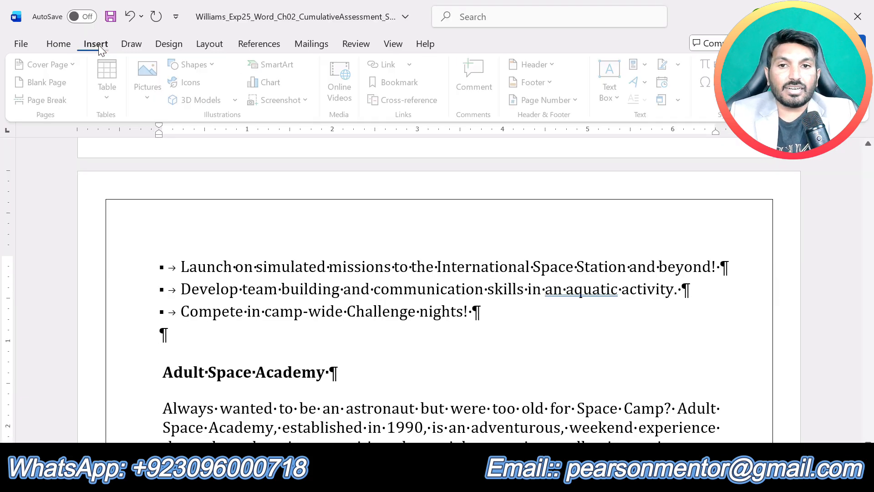
pyautogui.click(279, 67)
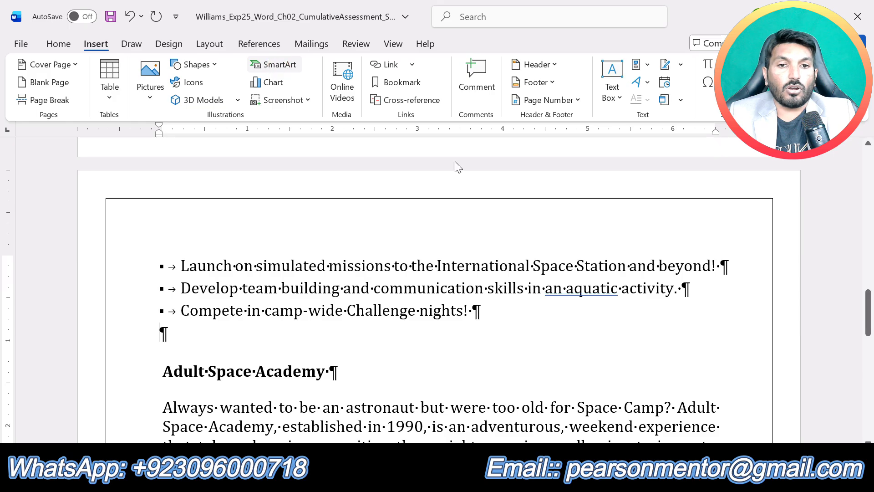
pyautogui.moveTo(415, 117); pyautogui.dragTo(561, 160)
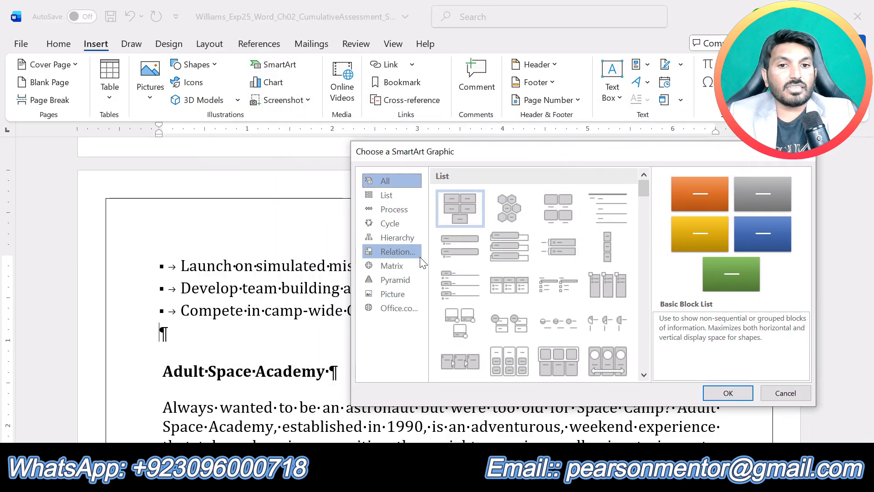
pyautogui.click(397, 212)
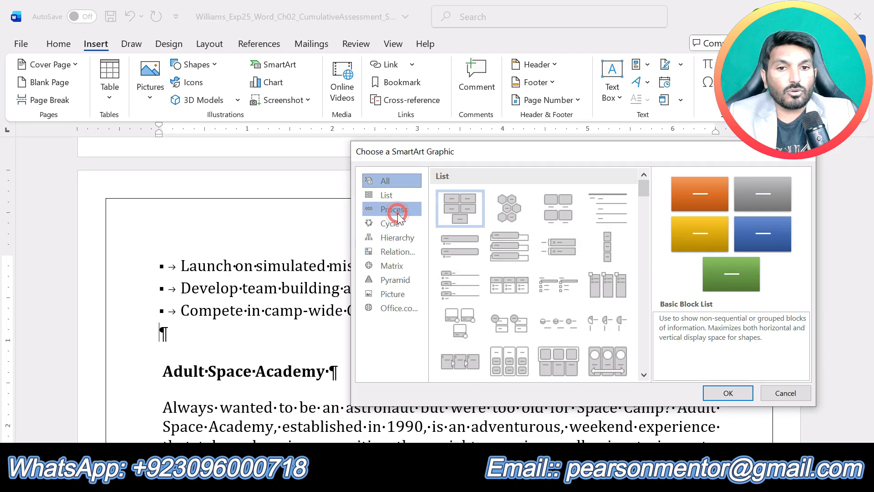
pyautogui.scroll(-3, 562, 331)
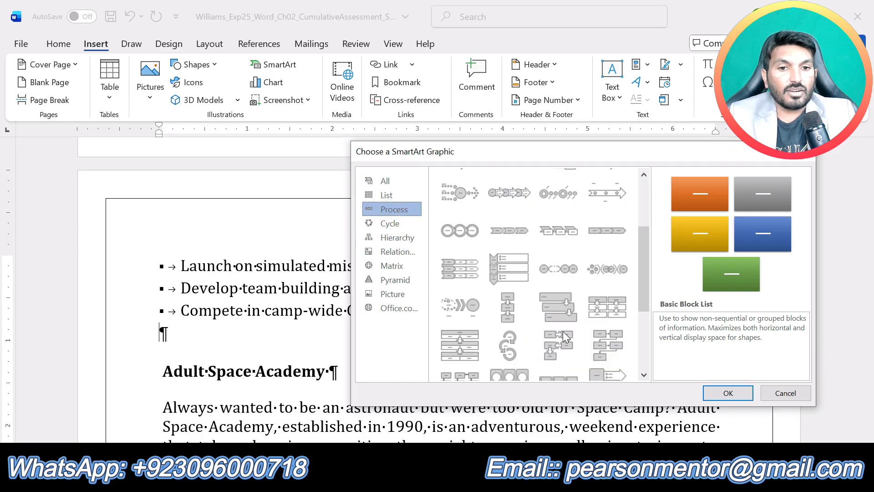
pyautogui.click(515, 355)
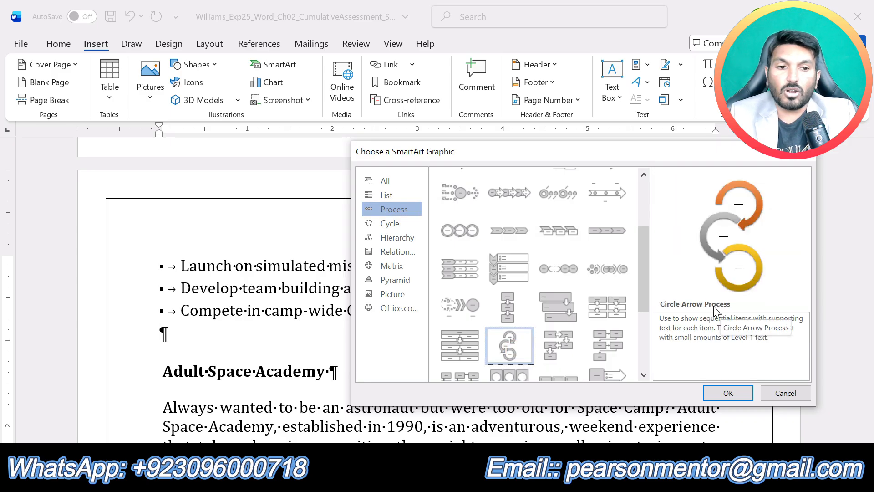
pyautogui.click(712, 390)
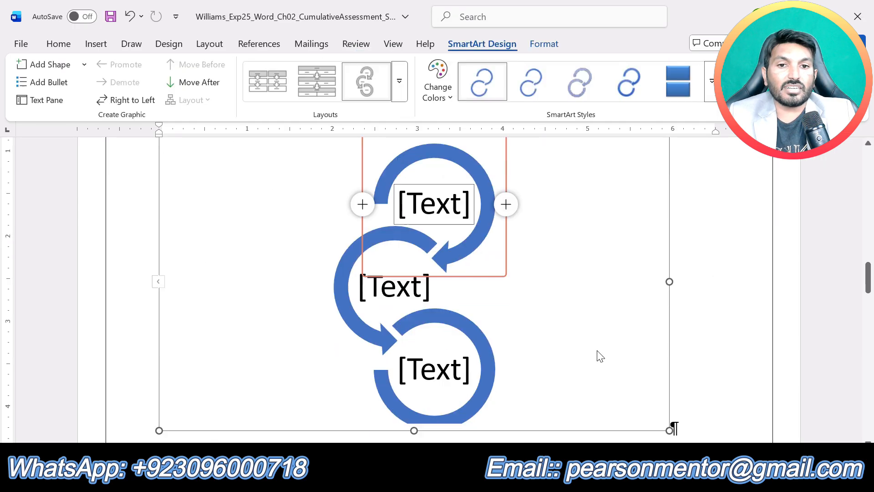
# Step: Check the step 9 placeholder text and enter Space Academy in the SmartArt's top text placeholder
pyautogui.click(486, 480)
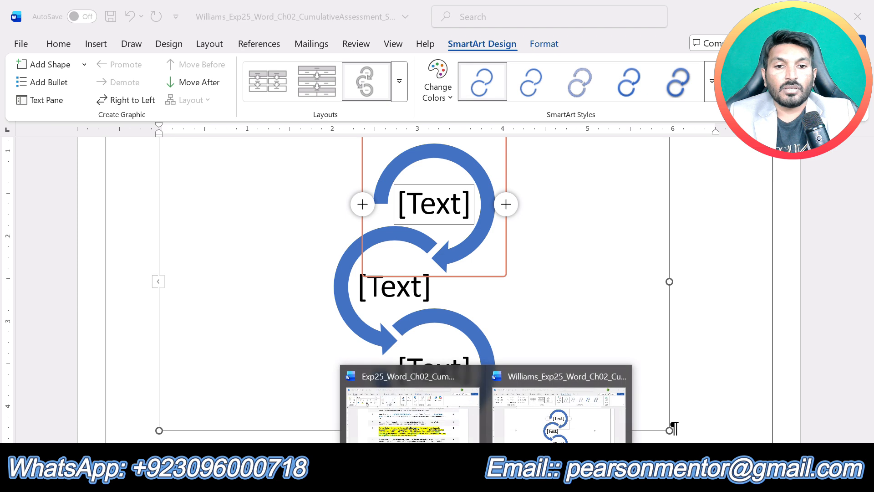
pyautogui.click(410, 406)
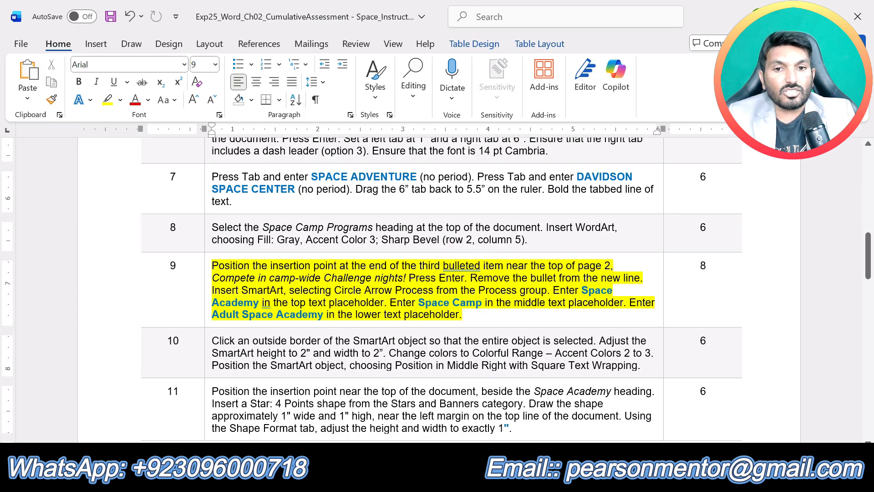
pyautogui.click(486, 481)
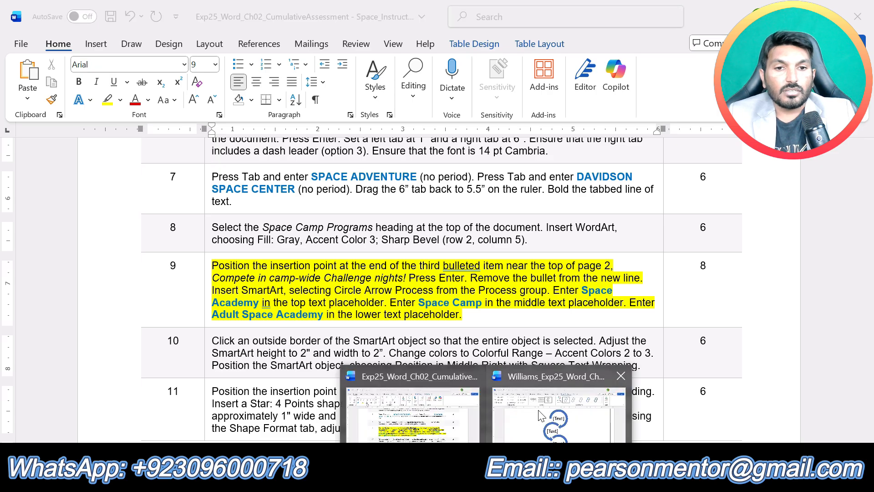
pyautogui.click(541, 415)
pyautogui.click(435, 207)
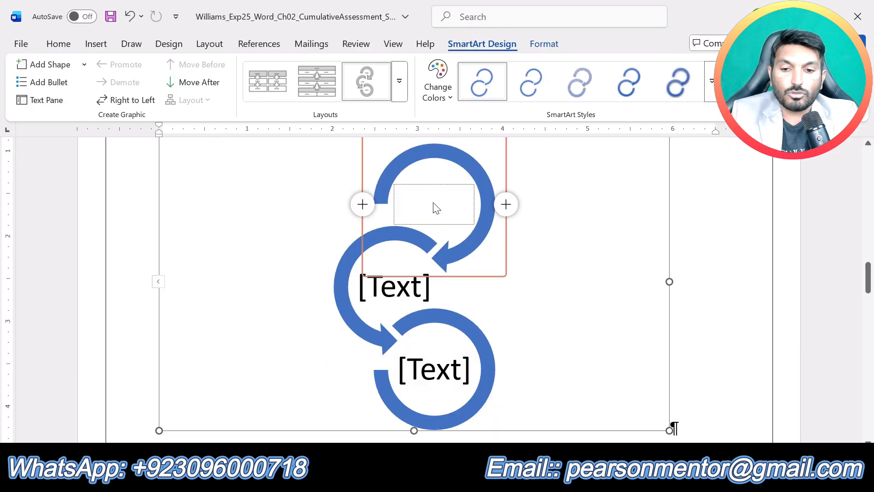
pyautogui.write('Space Academy')
# Step: Recheck the step 9 instructions and enter Space Camp in the SmartArt's middle text placeholder
pyautogui.click(486, 479)
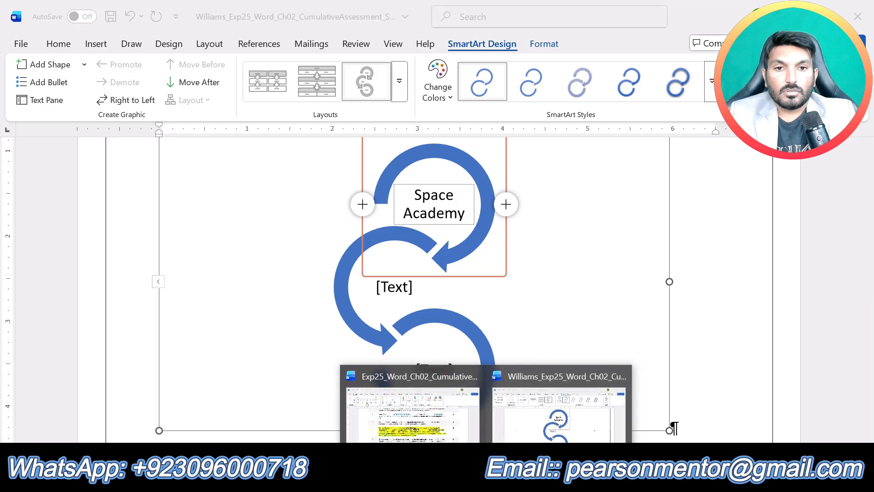
pyautogui.click(435, 435)
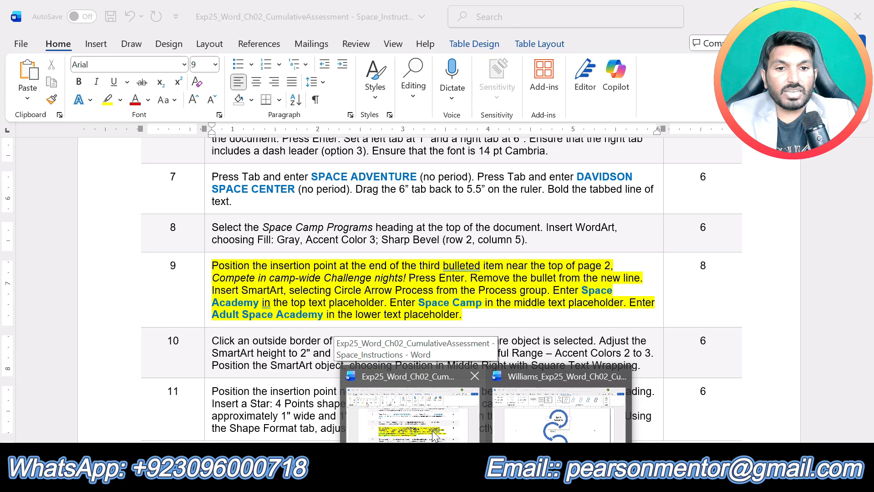
pyautogui.click(557, 419)
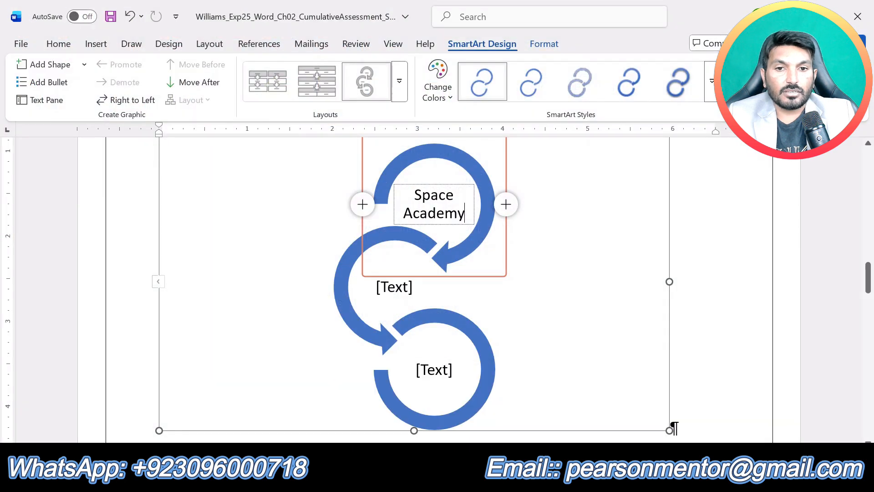
pyautogui.click(399, 294)
pyautogui.write('S')
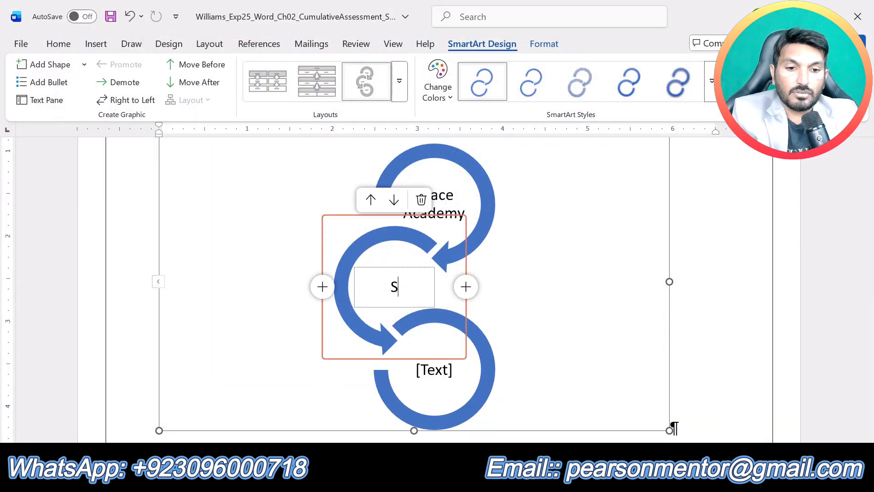
pyautogui.write('pace')
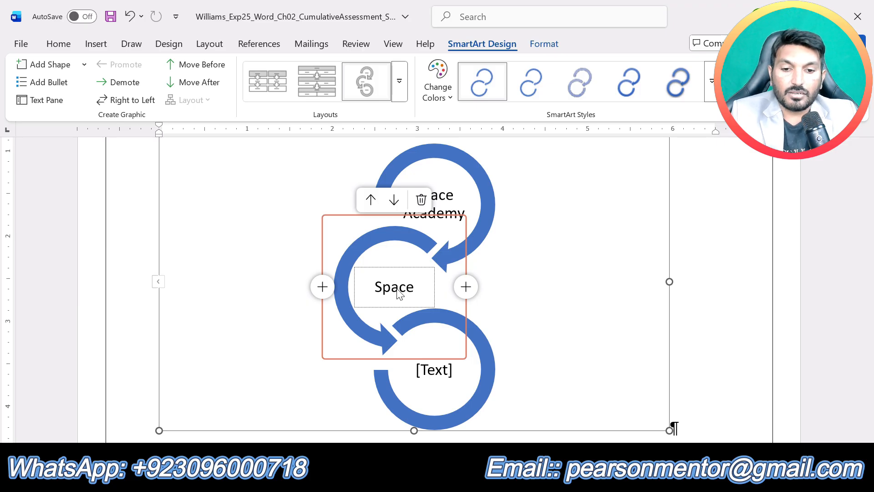
pyautogui.write(' Camp')
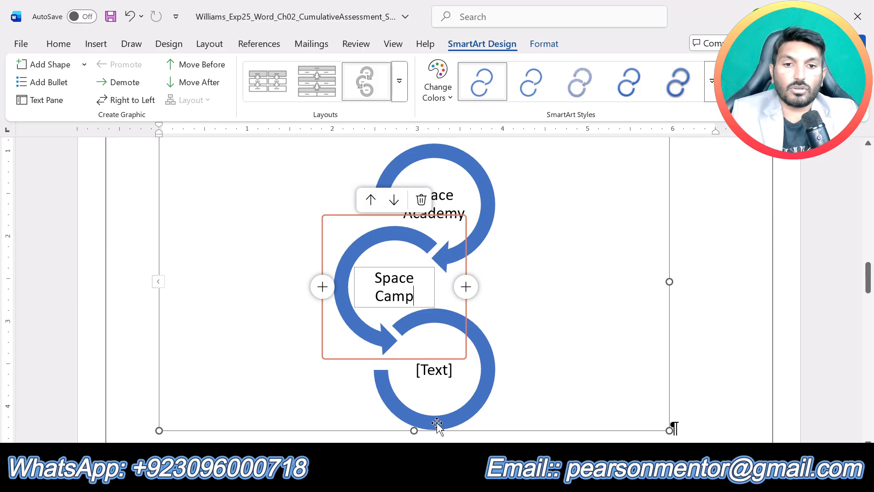
# Step: Recheck the step 9 instructions, enter Adultv Space Academy in the SmartArt's lower text placeholder and deselect the graphic
pyautogui.click(485, 480)
pyautogui.click(435, 425)
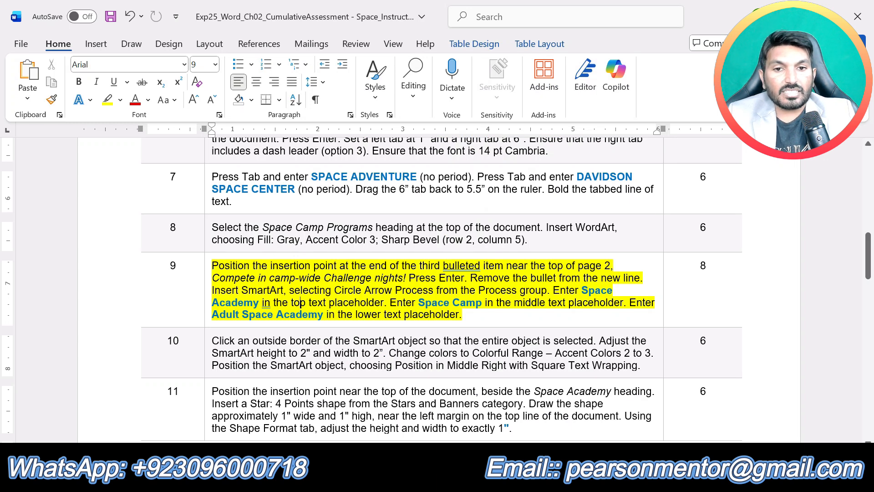
pyautogui.click(486, 480)
pyautogui.click(524, 421)
pyautogui.click(441, 356)
pyautogui.click(441, 357)
pyautogui.write('A')
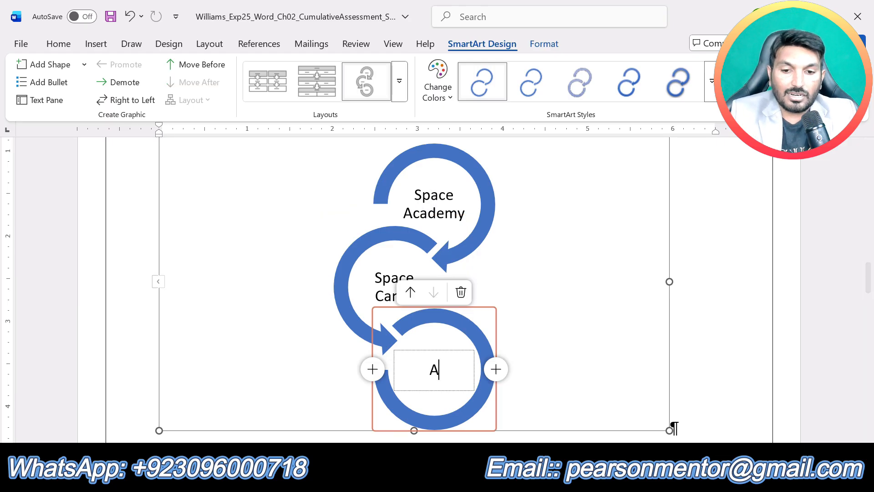
pyautogui.write('dultv ')
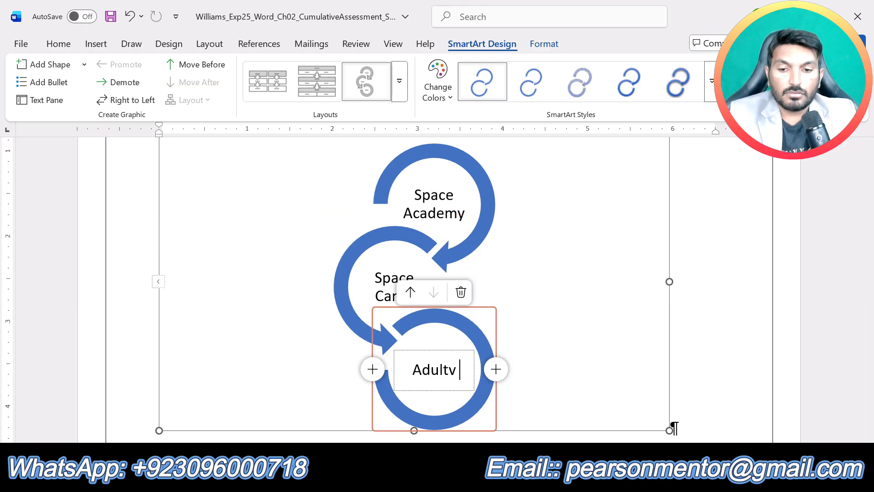
pyautogui.write('Spa')
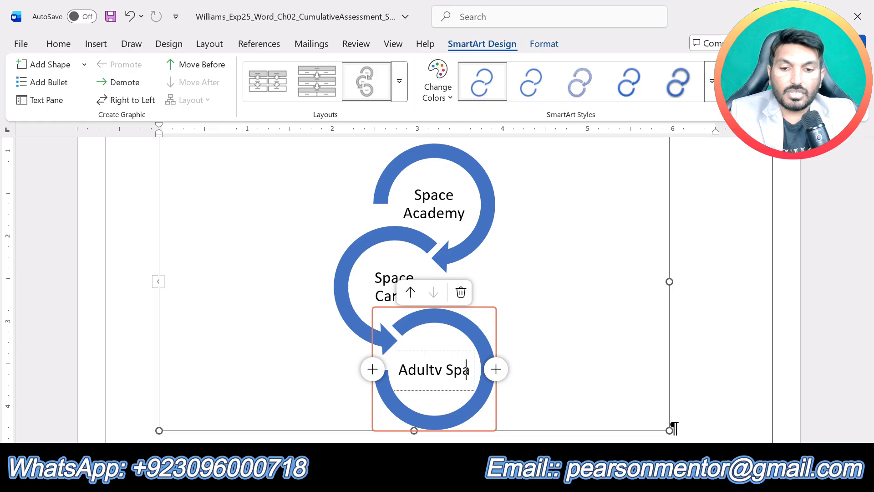
pyautogui.write('ce Academy')
pyautogui.click(687, 296)
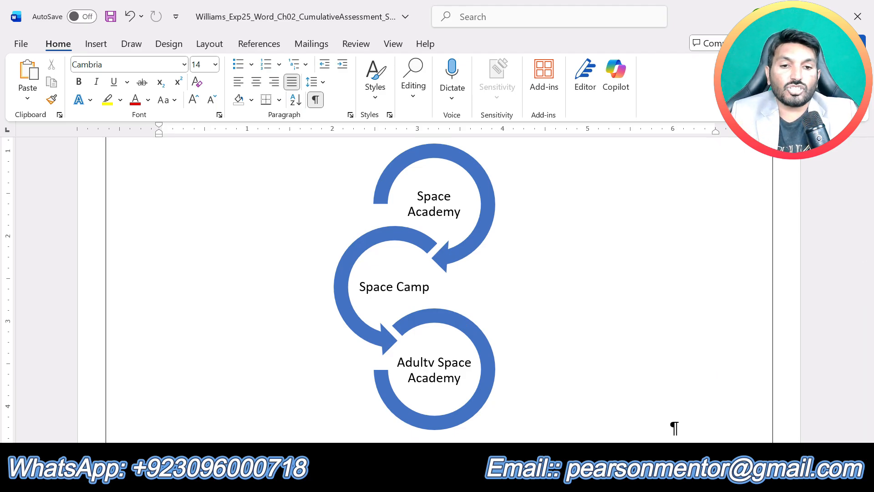
pyautogui.click(419, 408)
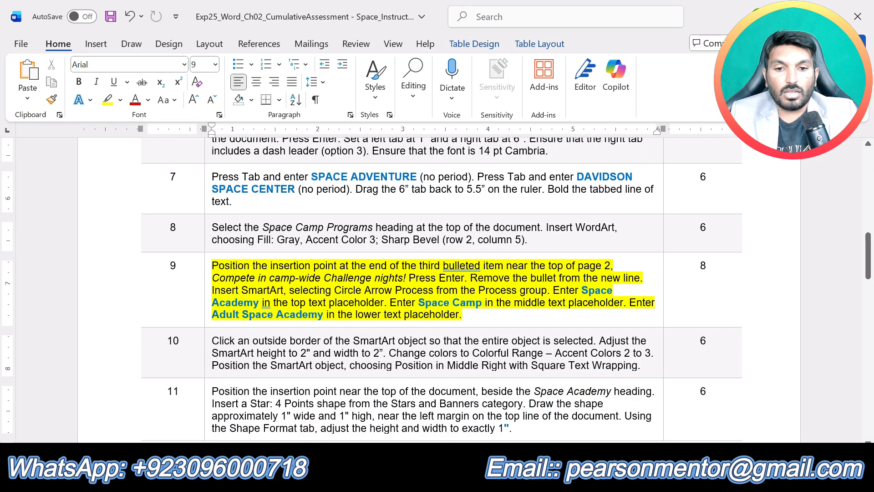
pyautogui.click(291, 479)
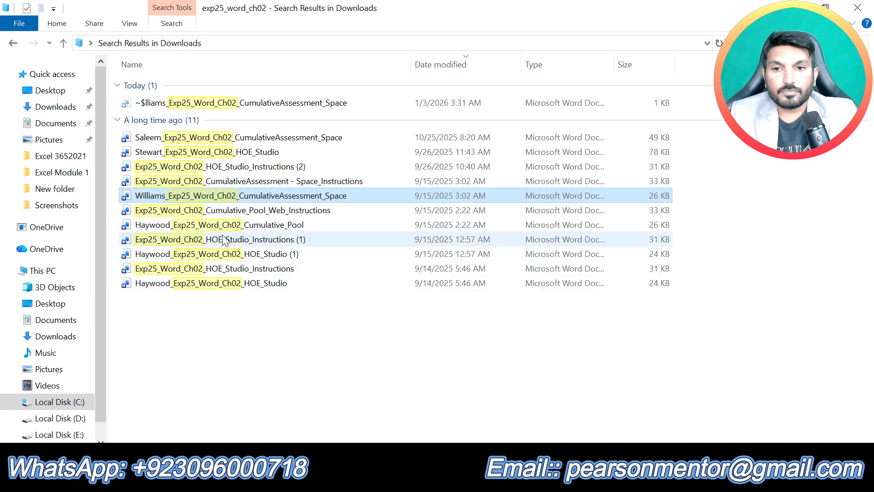
pyautogui.doubleClick(223, 197)
pyautogui.click(486, 479)
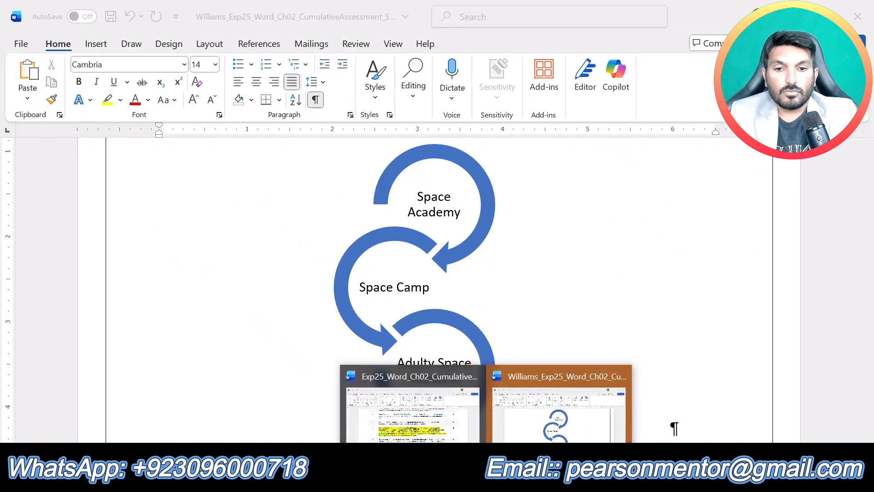
pyautogui.click(453, 479)
pyautogui.click(453, 480)
pyautogui.click(453, 480)
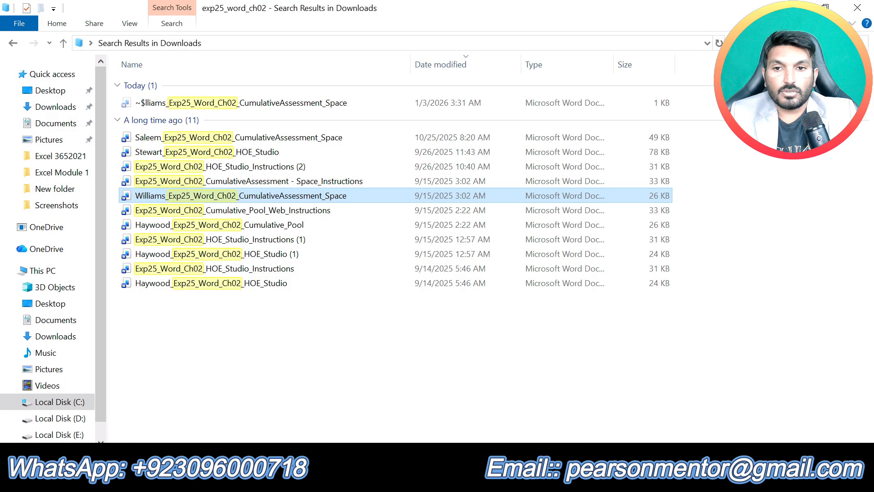
pyautogui.moveTo(486, 480)
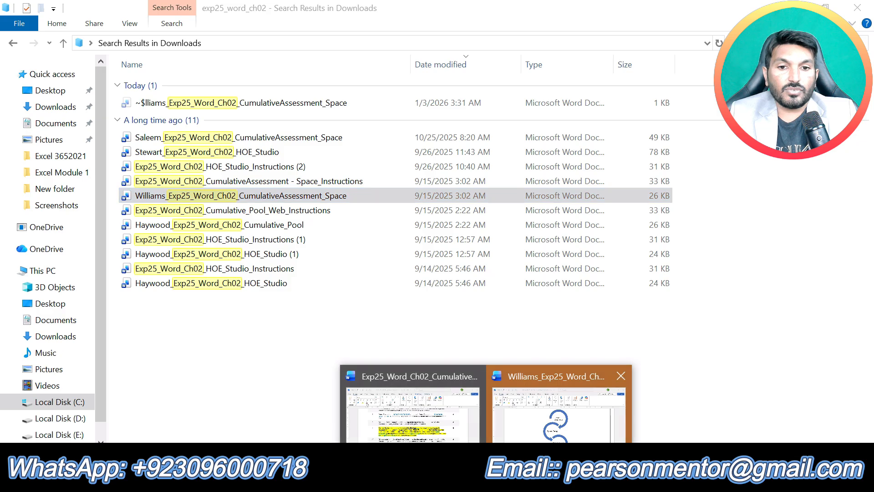
pyautogui.click(581, 374)
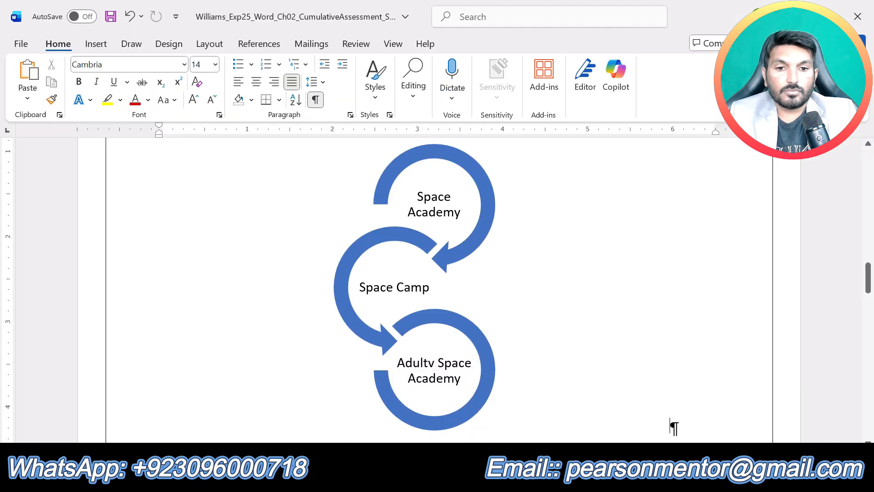
pyautogui.moveTo(485, 480)
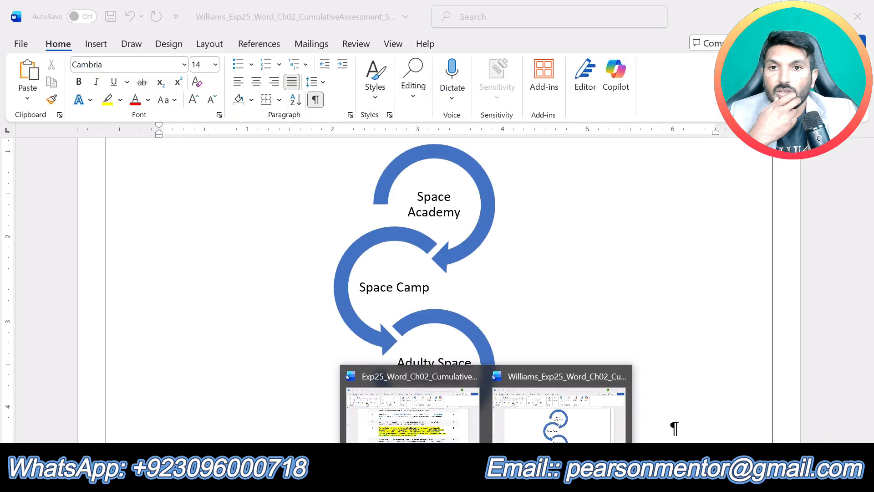
# Step: Open the CumulativeAssessment_Space document dated 10/25/2025 from the Downloads search results and examine the layout of its pages
pyautogui.click(282, 480)
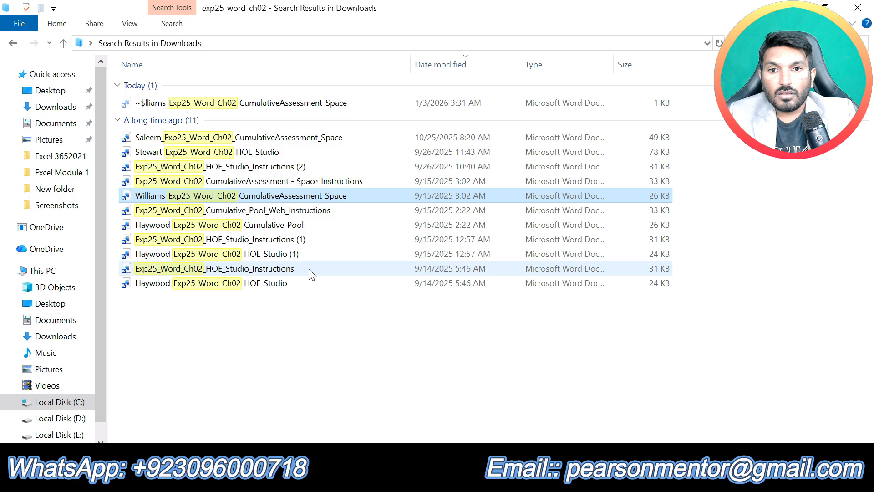
pyautogui.click(299, 138)
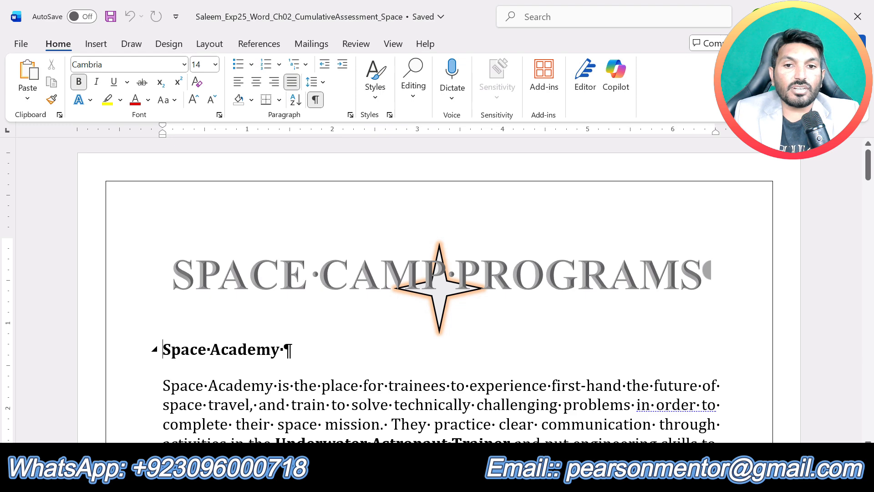
pyautogui.scroll(-3, 439, 291)
pyautogui.scroll(-14, 440, 291)
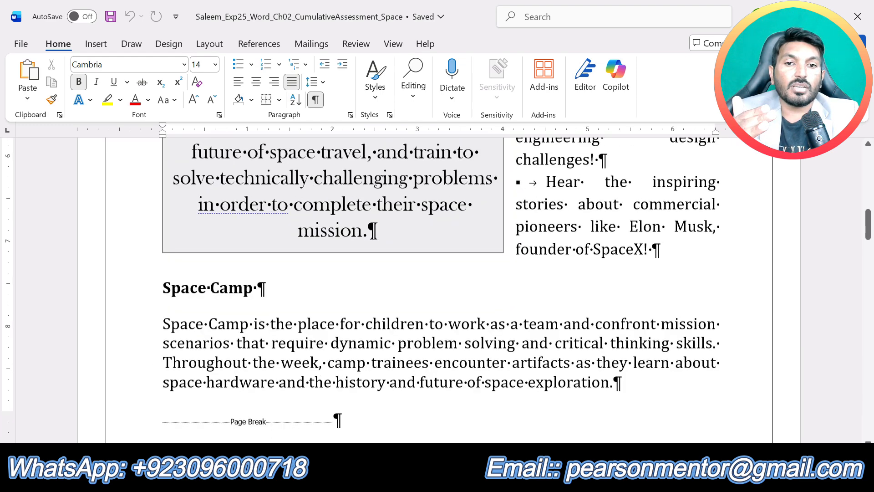
pyautogui.scroll(-8, 439, 292)
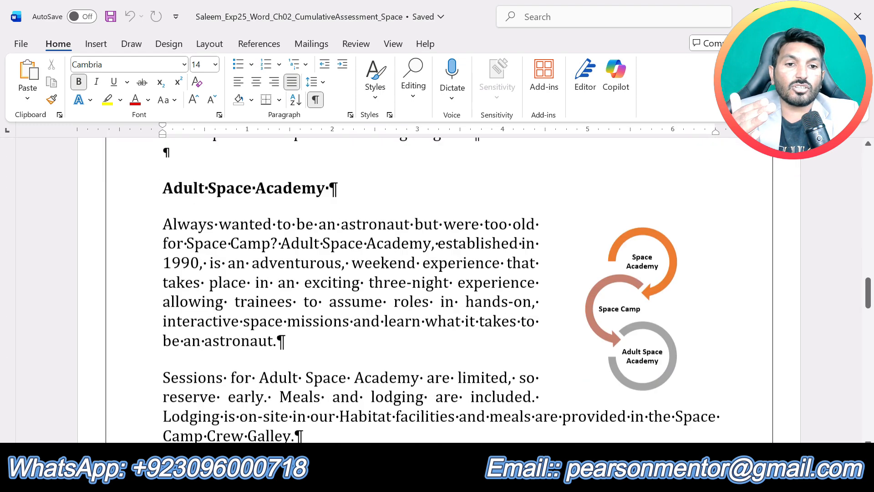
pyautogui.scroll(-10, 439, 291)
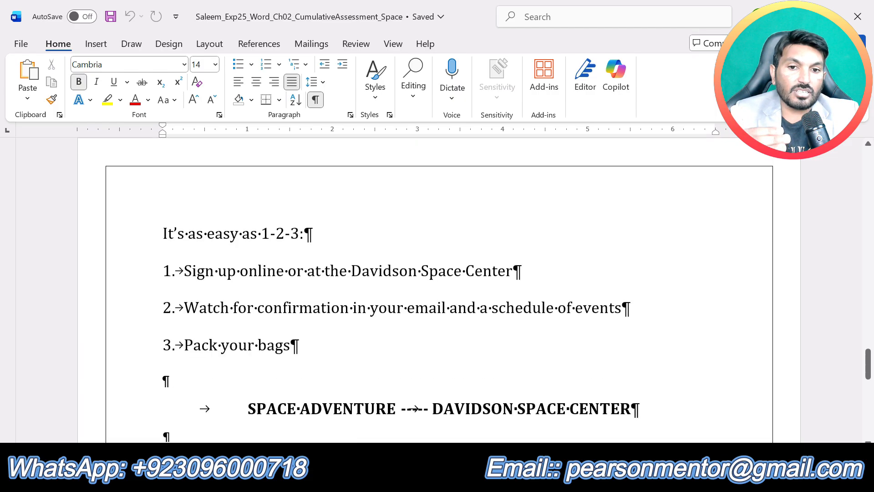
pyautogui.scroll(-5, 434, 290)
pyautogui.scroll(15, 434, 289)
pyautogui.scroll(15, 437, 289)
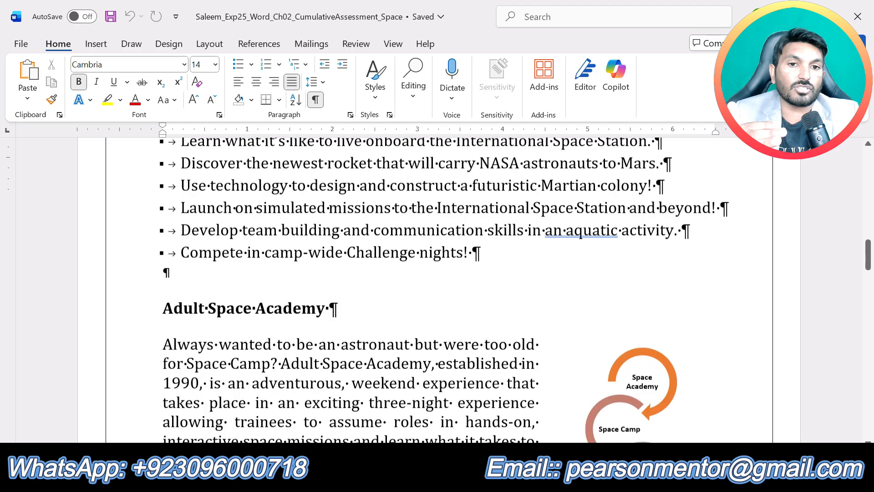
pyautogui.scroll(5, 437, 289)
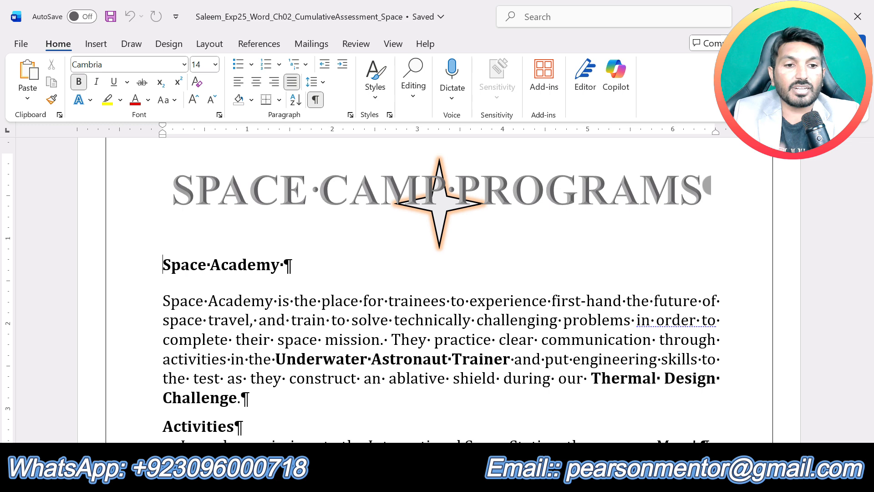
pyautogui.click(601, 344)
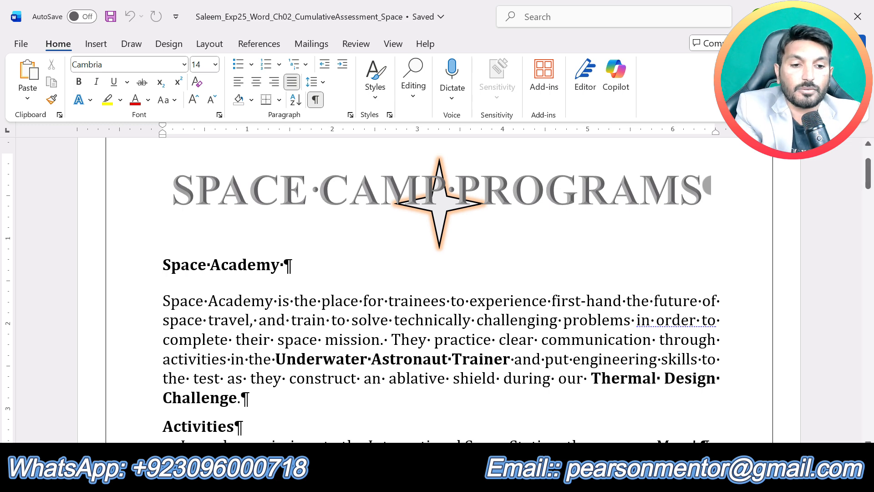